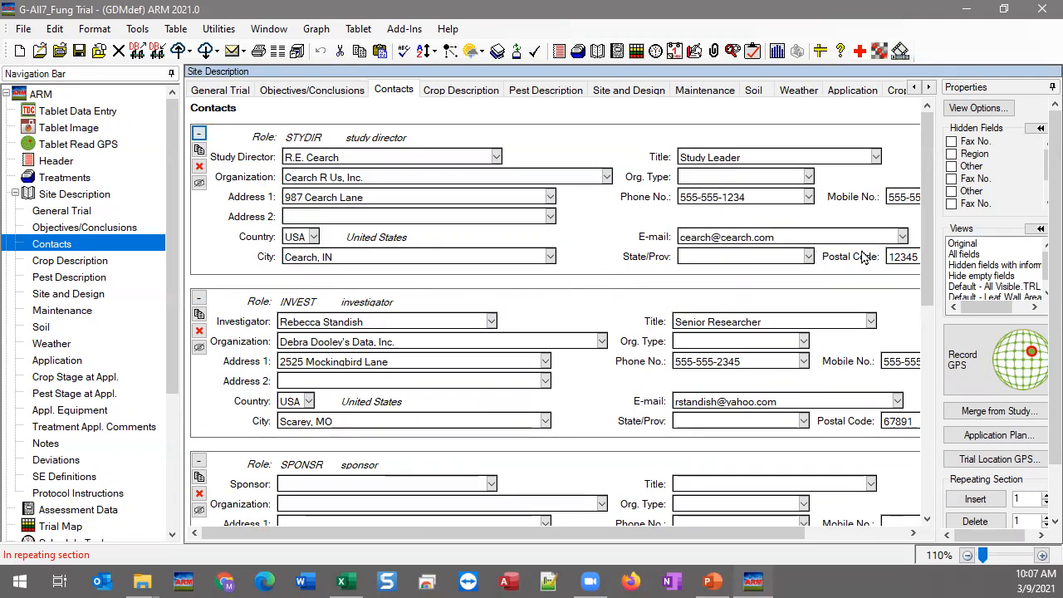
# Step: Scroll to the Cooperator contact and bring up its hide-fields choices from the eye button
pyautogui.moveTo(925, 212); pyautogui.dragTo(927, 463)
pyautogui.scroll(-3, 492, 355)
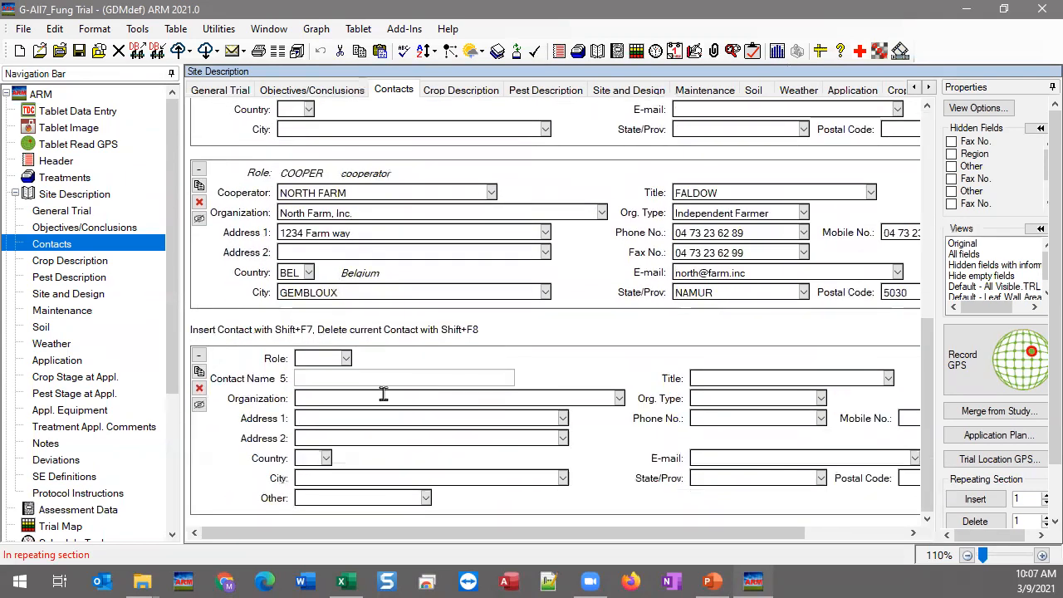
pyautogui.scroll(3, 436, 309)
pyautogui.click(371, 296)
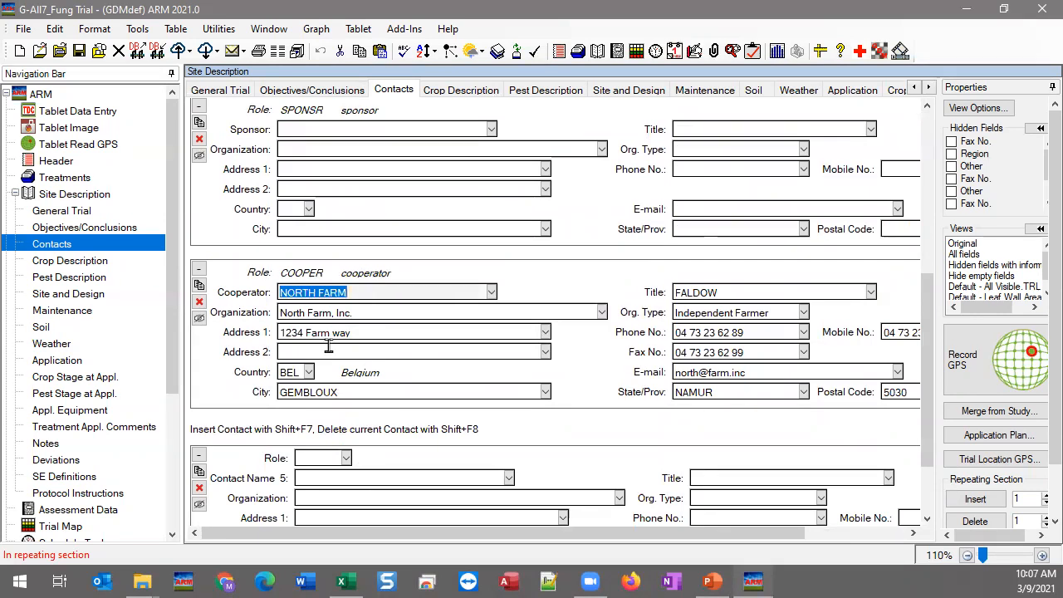
pyautogui.click(199, 320)
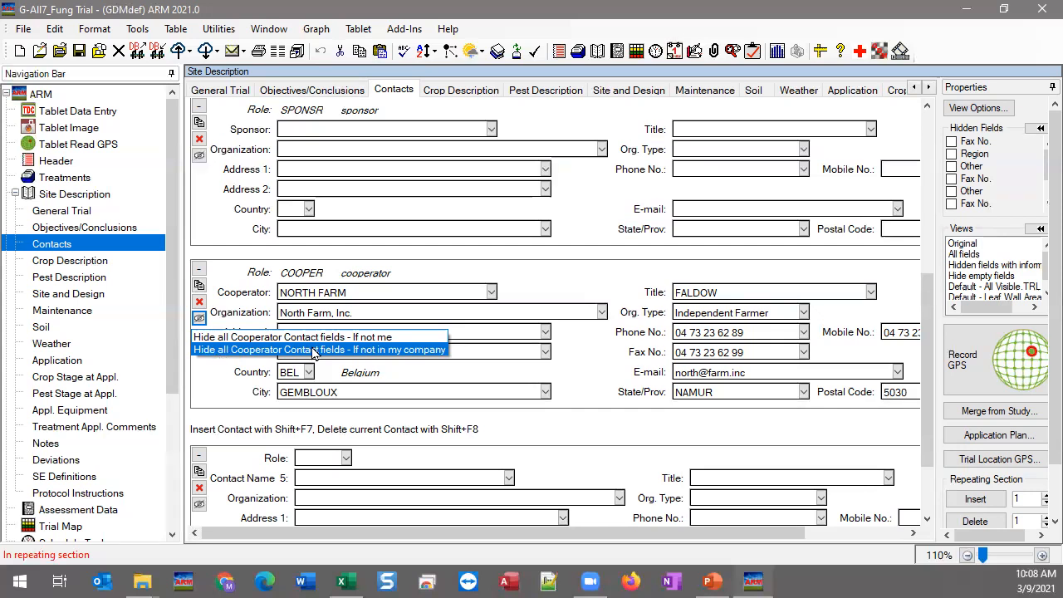
# Step: Hide all Cooperator contact fields 'If not in my company' and acknowledge the 18 added rules
pyautogui.click(370, 350)
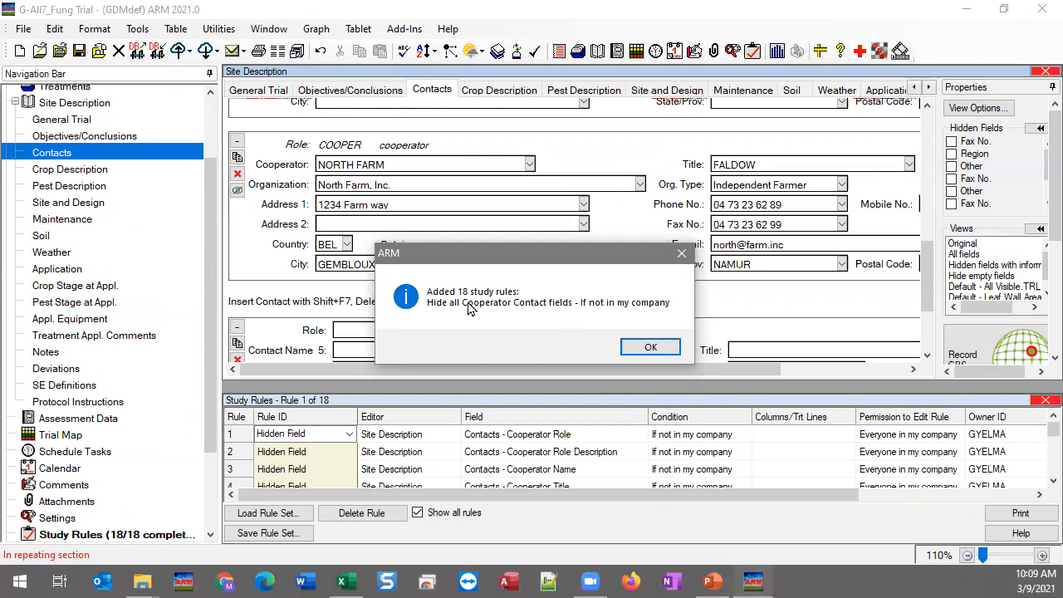
pyautogui.click(647, 347)
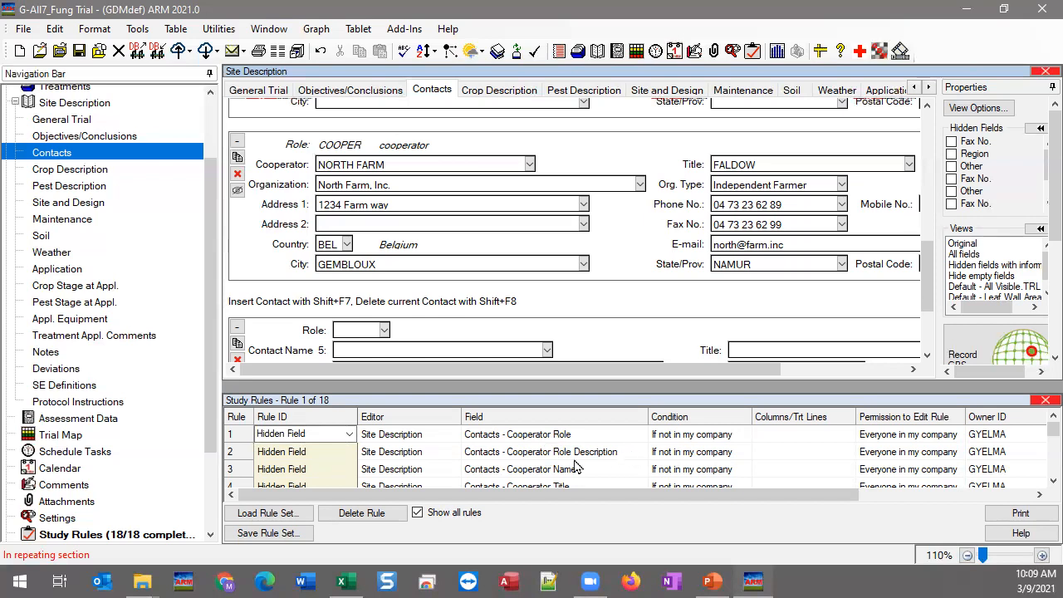
# Step: Scroll through the Study Rules grid and save the trial with its 18 new hiding rules
pyautogui.click(1052, 481)
pyautogui.click(1052, 481)
pyautogui.click(1052, 480)
pyautogui.click(1052, 480)
pyautogui.click(1052, 480)
pyautogui.click(1051, 481)
pyautogui.click(1051, 480)
pyautogui.click(1051, 481)
pyautogui.click(1052, 481)
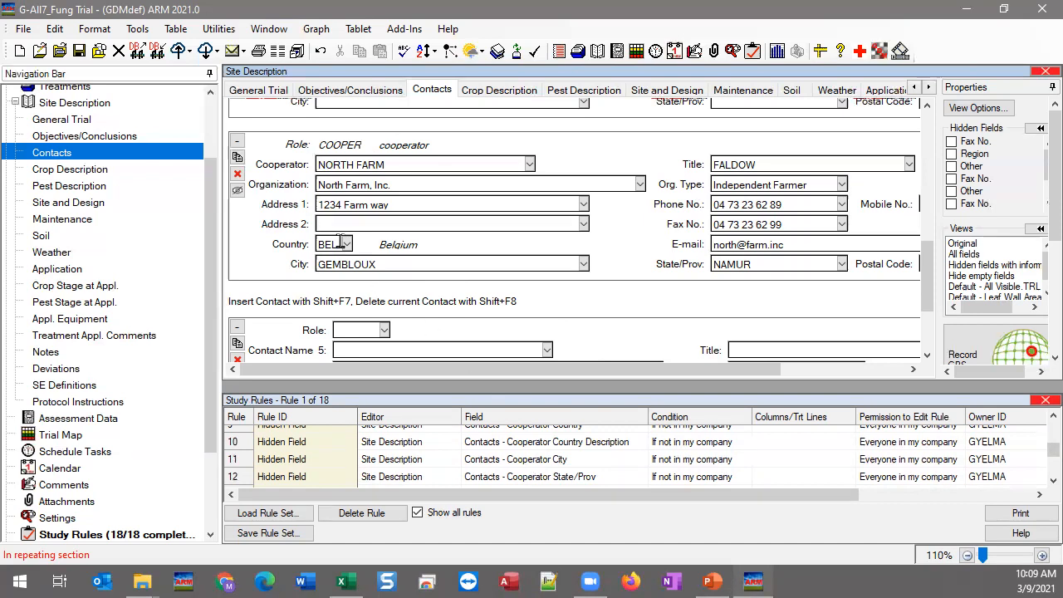
pyautogui.click(79, 51)
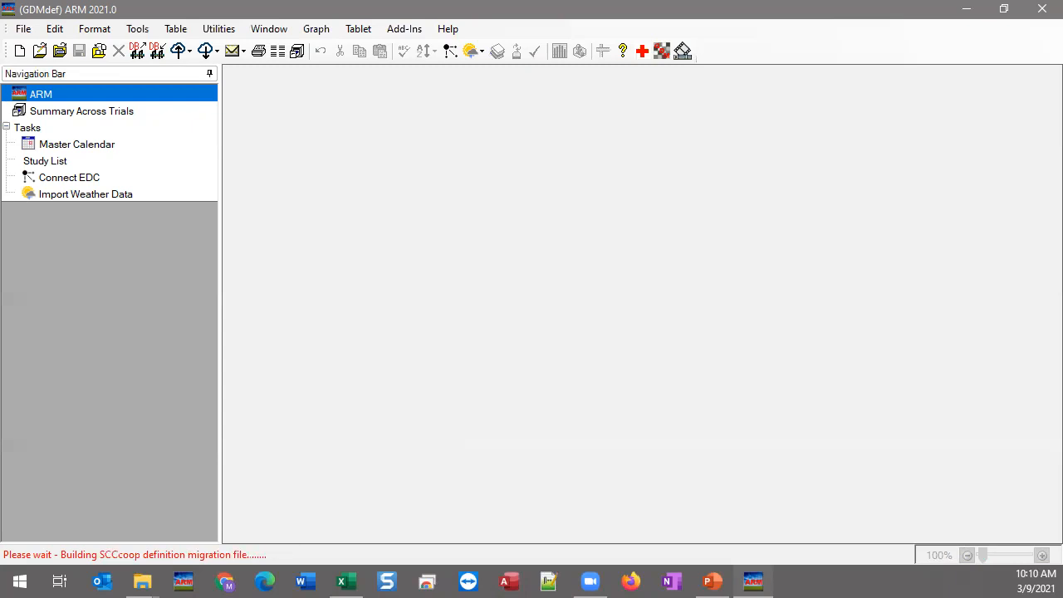
# Step: Switch windows with Alt+Tab to reach the ARM log-in prompt
pyautogui.hotkey('alt', 'Tab')
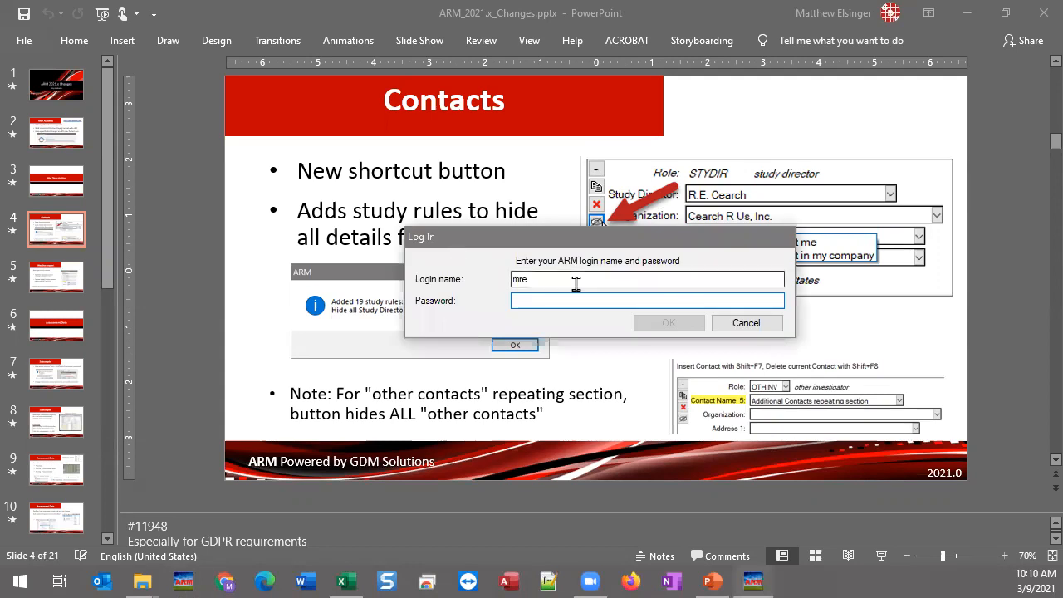
# Step: Sign in to ARM with a corrected new login name and its password, then return to ARM
pyautogui.write('f')
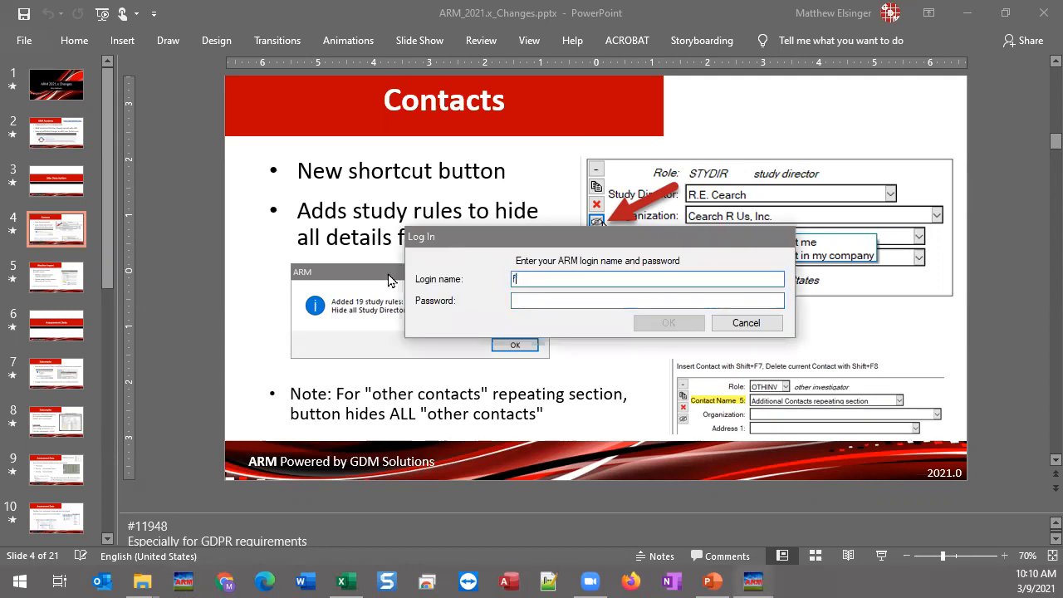
pyautogui.write('irst m admin')
pyautogui.press('Tab')
pyautogui.hotkey('shift', 'Tab')
pyautogui.press('End')
pyautogui.press('BackSpace')
pyautogui.press('BackSpace')
pyautogui.press('BackSpace')
pyautogui.press('BackSpace')
pyautogui.press('BackSpace')
pyautogui.write('name')
pyautogui.press('Tab')
pyautogui.write('admin')
pyautogui.press('Return')
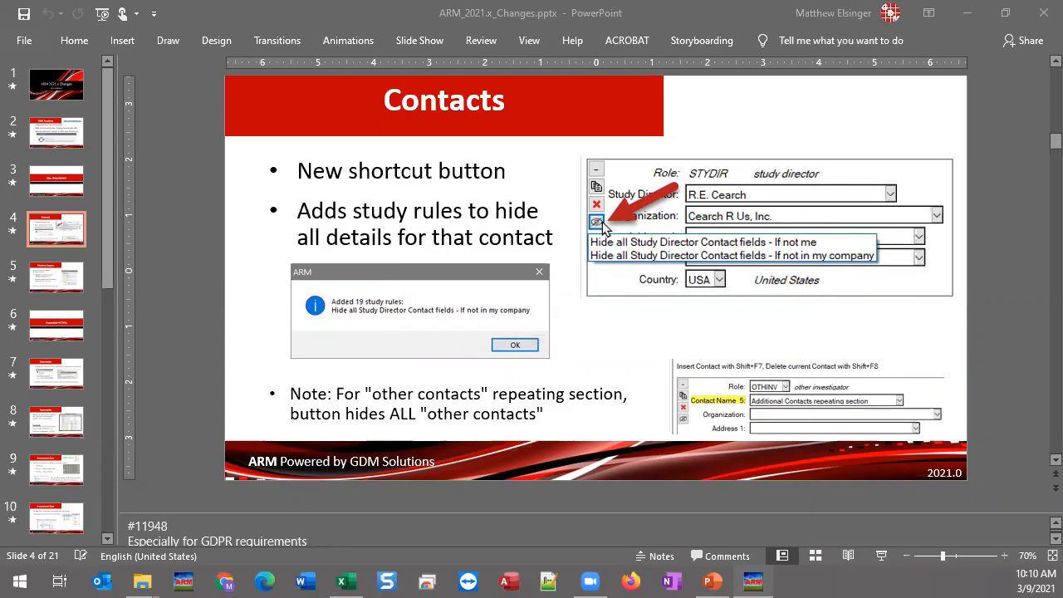
pyautogui.hotkey('alt', 'Tab')
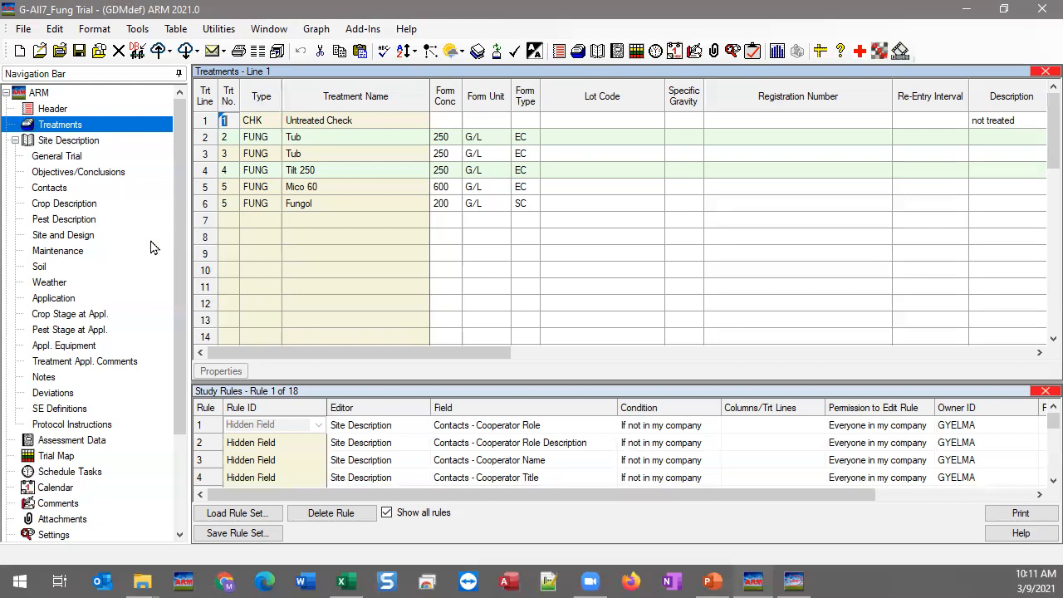
# Step: Show the trial's Contacts in the 'All fields' view and scroll past Study Director and Investigator
pyautogui.click(53, 190)
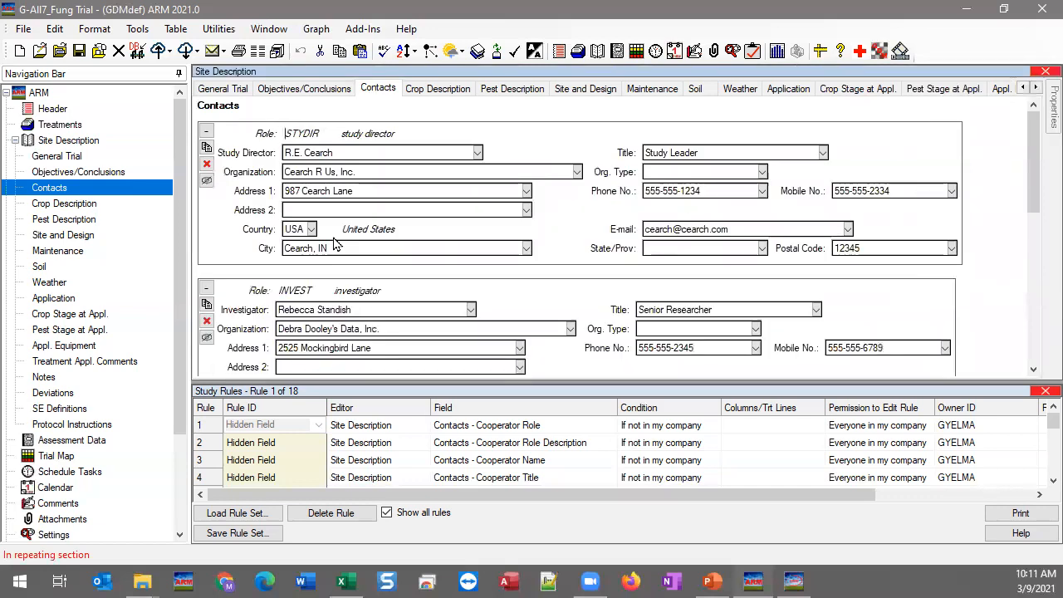
pyautogui.moveTo(1029, 170); pyautogui.dragTo(1039, 141)
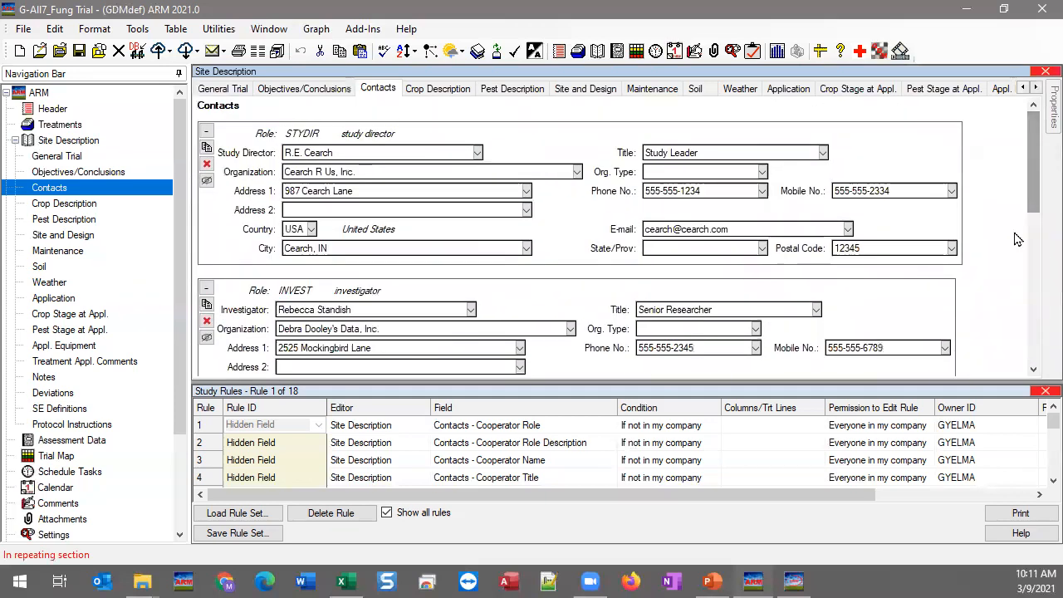
pyautogui.moveTo(1049, 98)
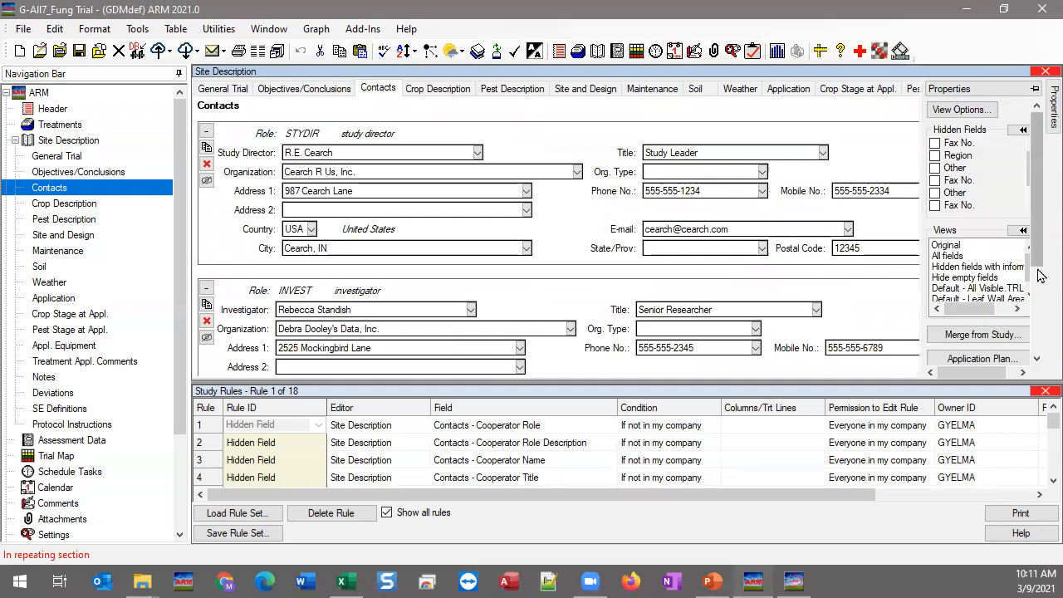
pyautogui.click(947, 256)
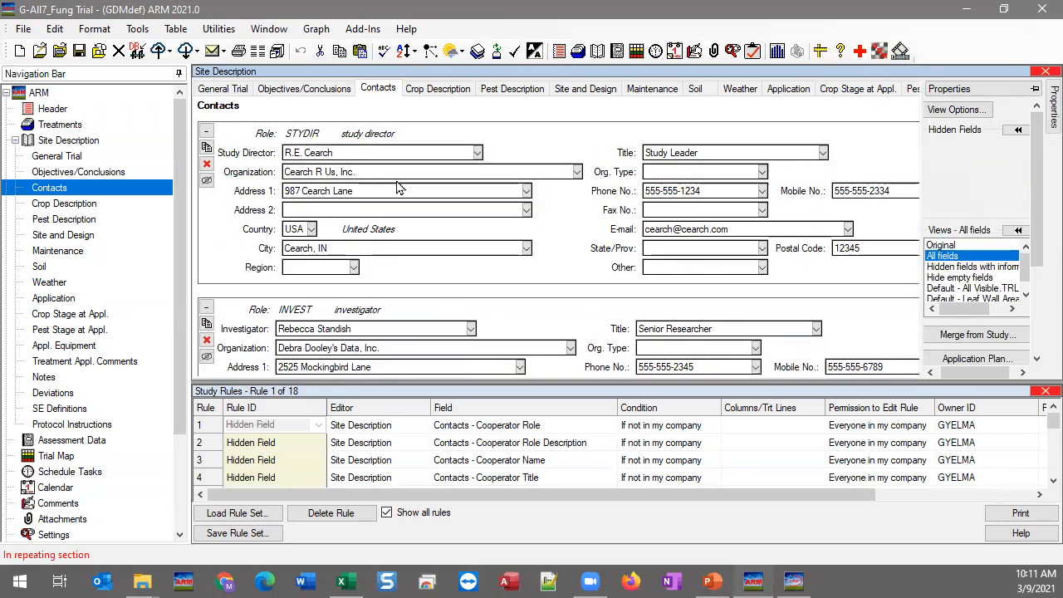
pyautogui.click(389, 153)
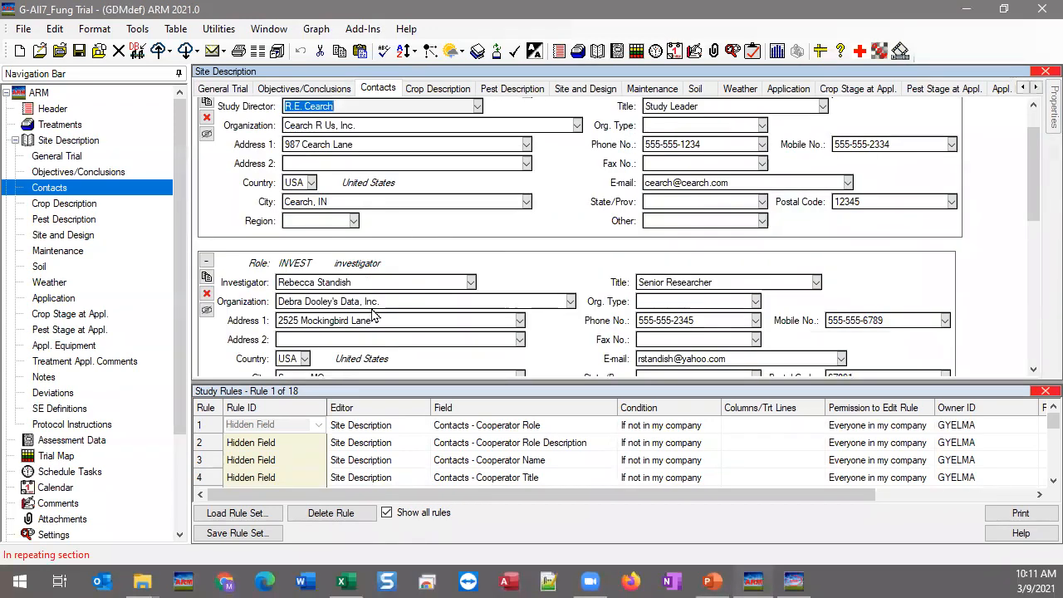
pyautogui.click(374, 283)
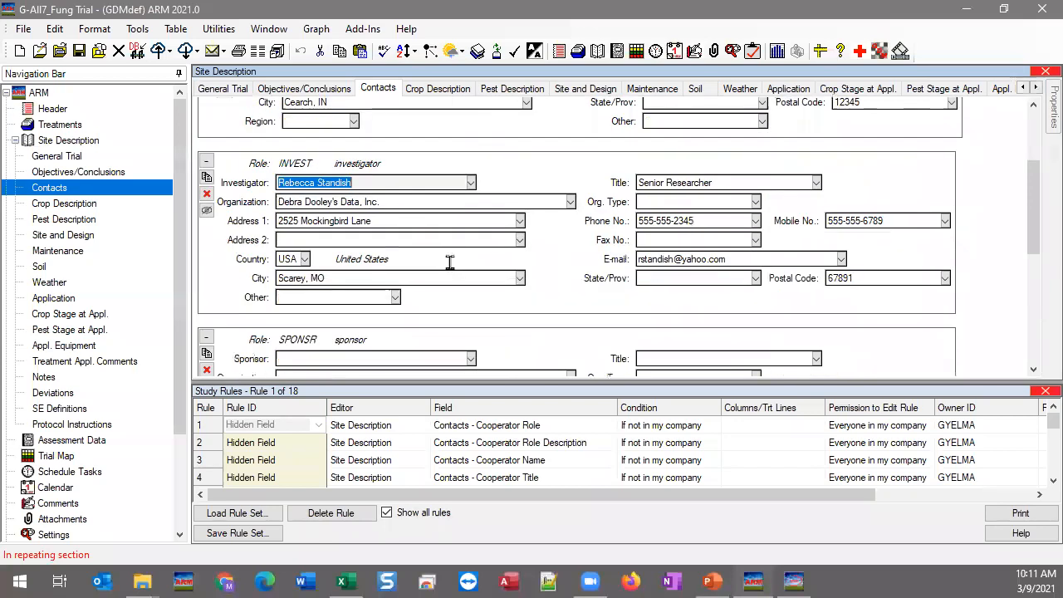
pyautogui.scroll(-3, 449, 263)
pyautogui.scroll(-5, 415, 274)
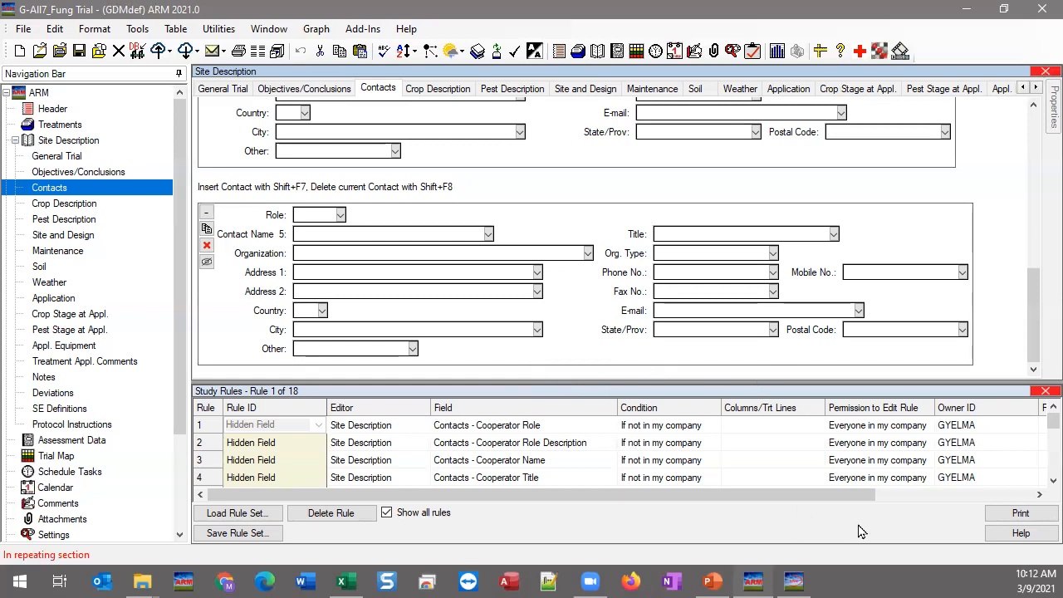
# Step: Look at the Contacts slide in PowerPoint, then bring the ARM trial back to the front
pyautogui.click(716, 579)
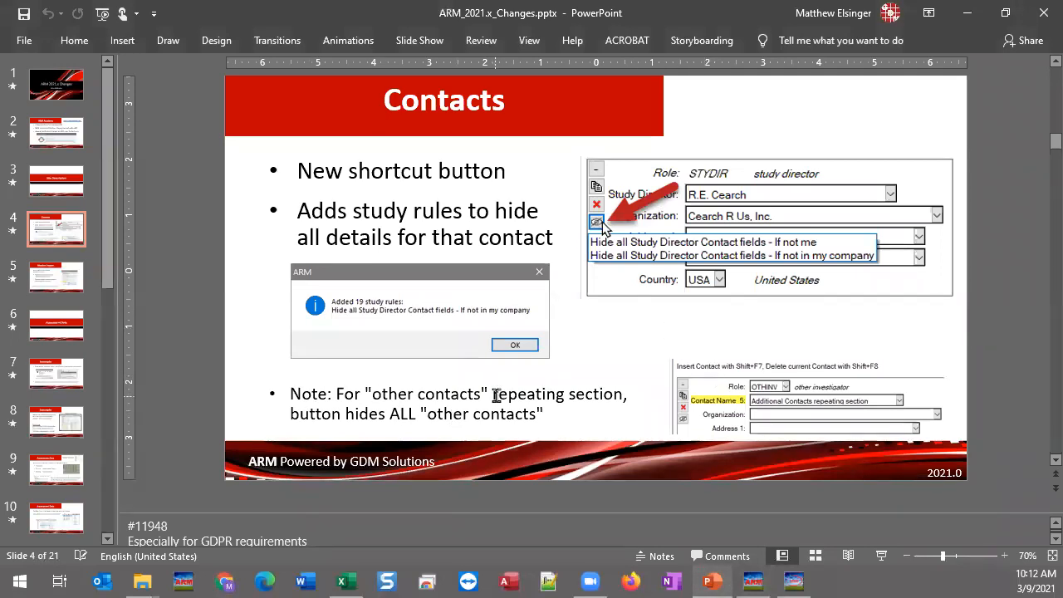
pyautogui.click(752, 581)
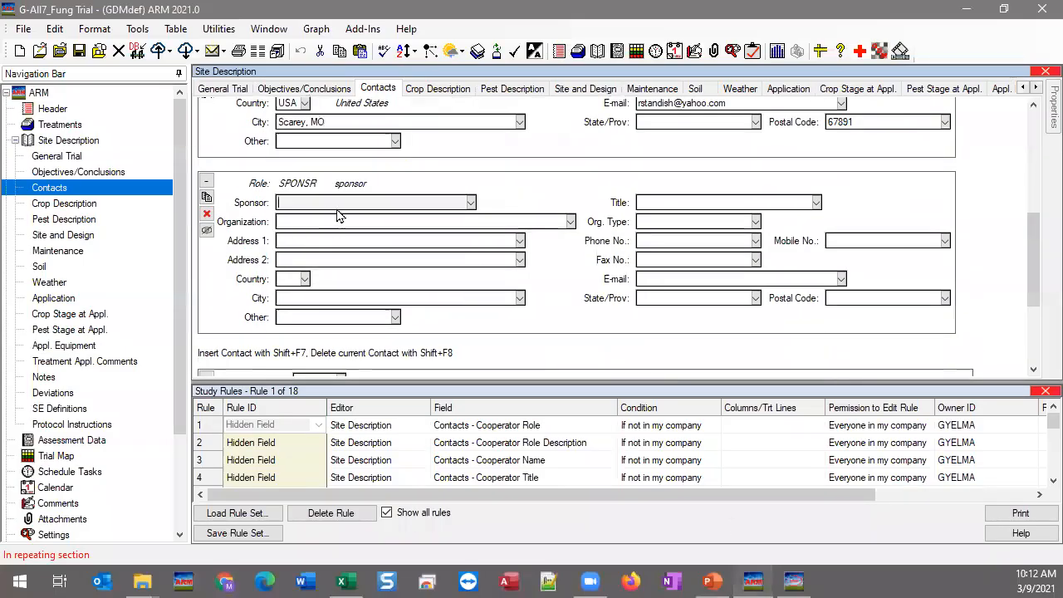
# Step: Scroll down to the blank fifth contact and start entering its Role from the master list
pyautogui.scroll(10, 355, 213)
pyautogui.click(367, 309)
pyautogui.click(376, 134)
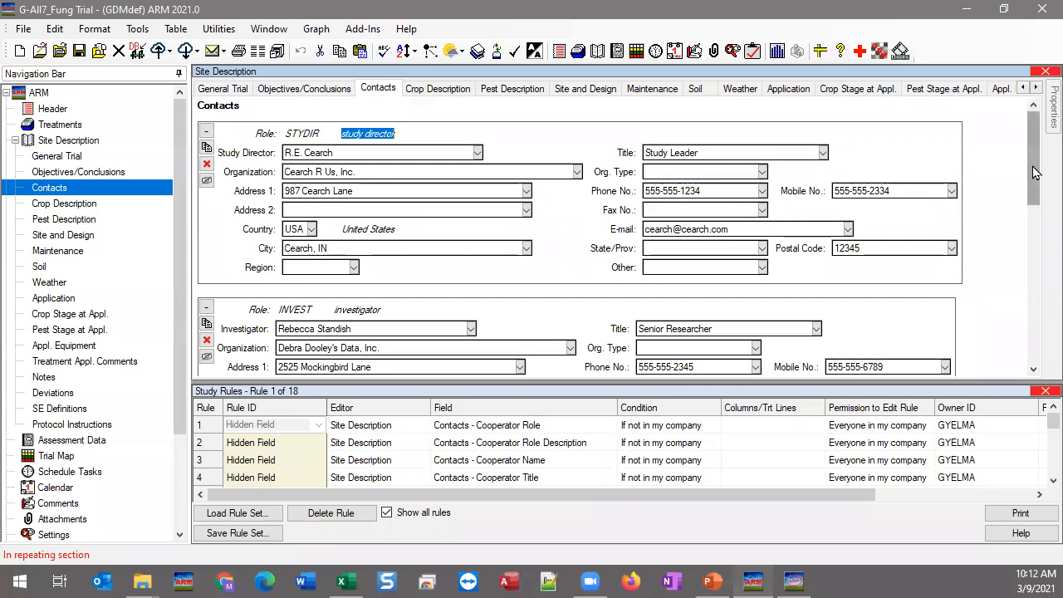
pyautogui.moveTo(1037, 158); pyautogui.dragTo(1039, 349)
pyautogui.click(314, 214)
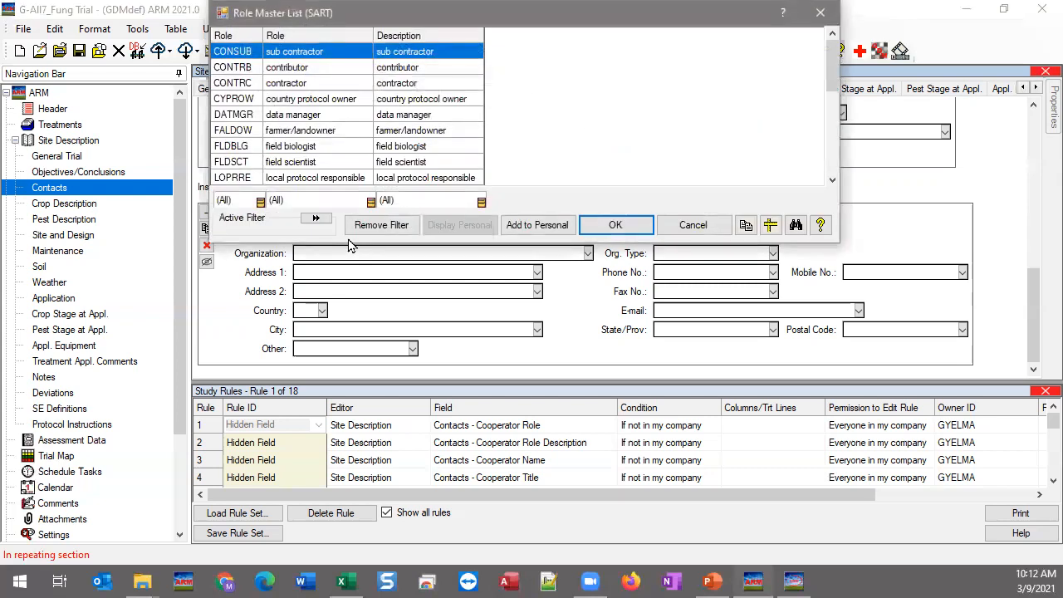
# Step: Give the fifth contact role DATMGR, the data manager's name and organization GDM
pyautogui.click(304, 123)
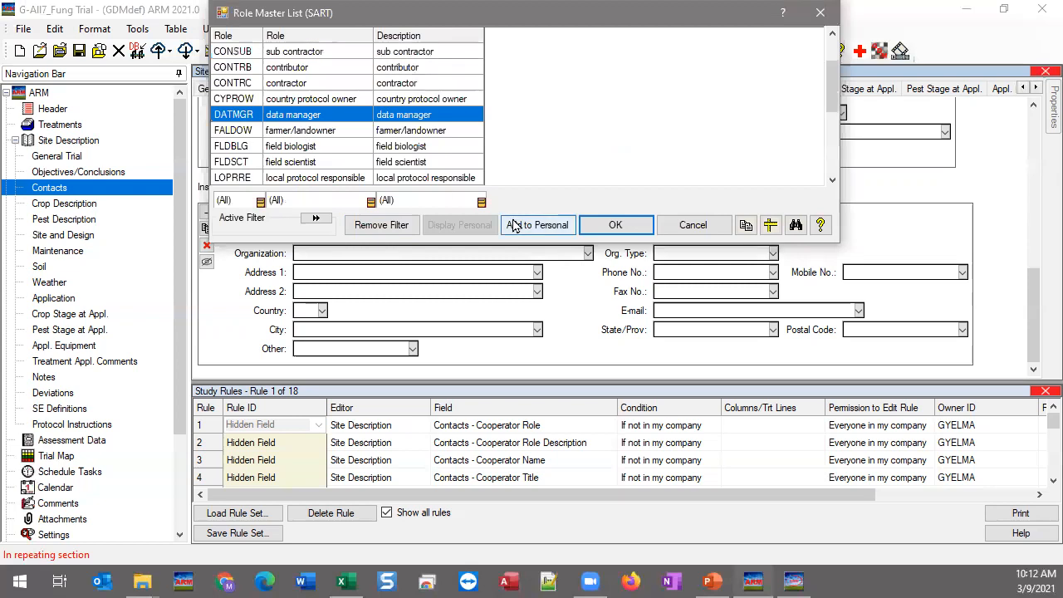
pyautogui.click(613, 224)
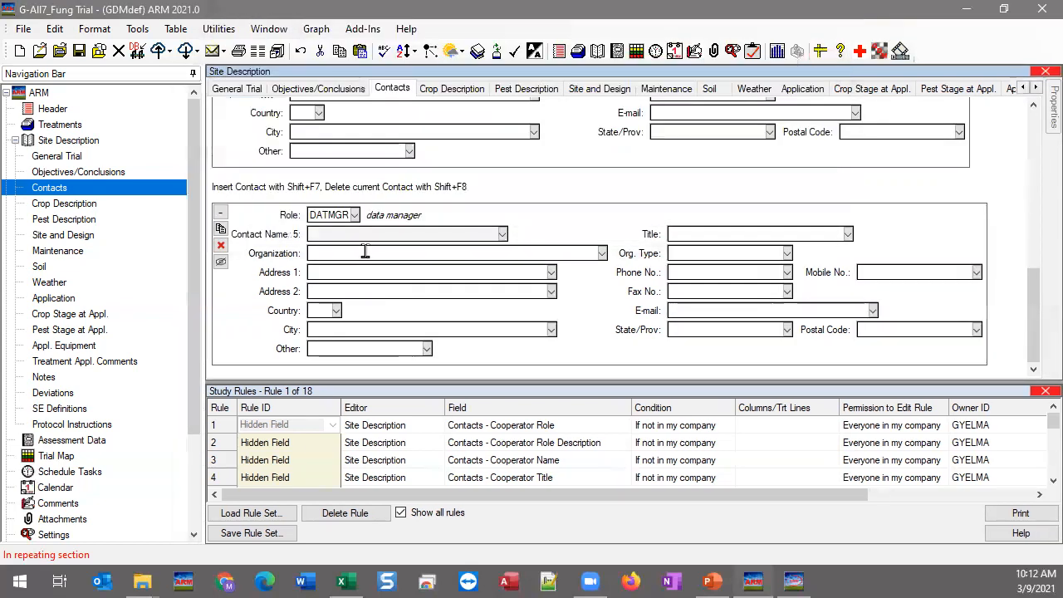
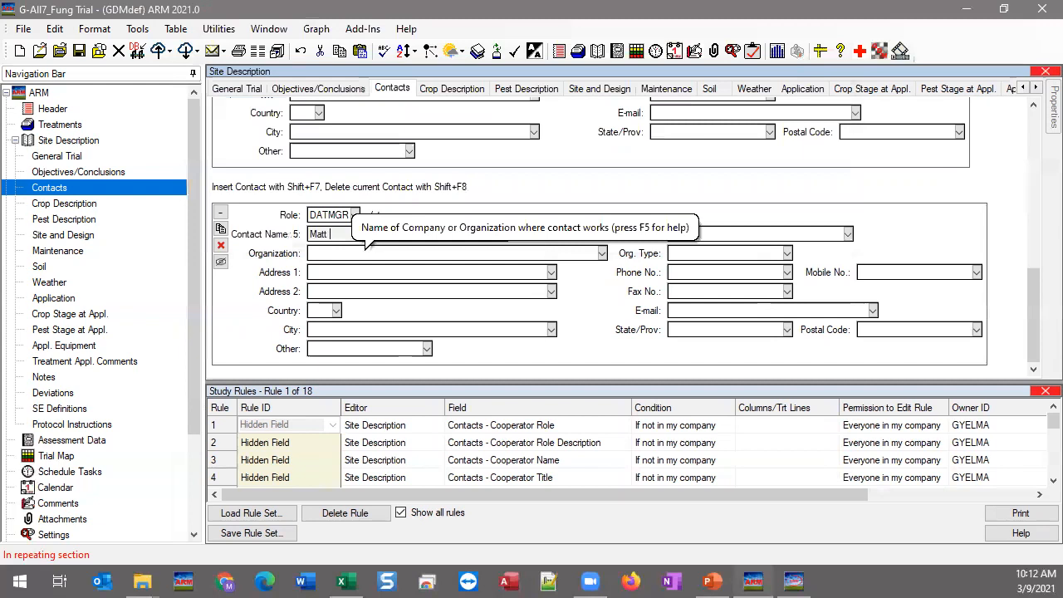
pyautogui.click(365, 256)
pyautogui.write('GDM')
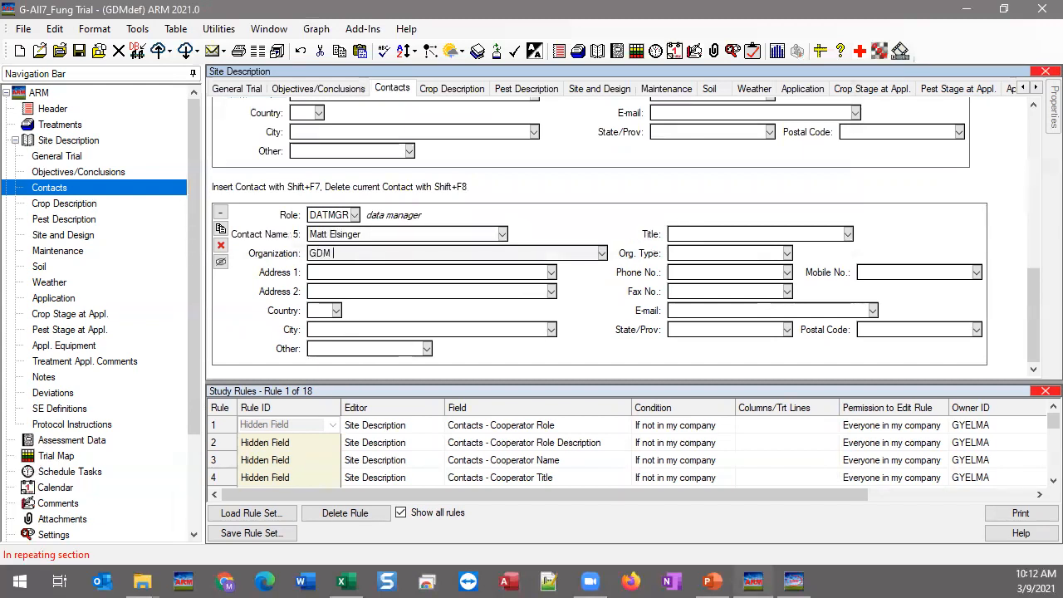
pyautogui.click(436, 272)
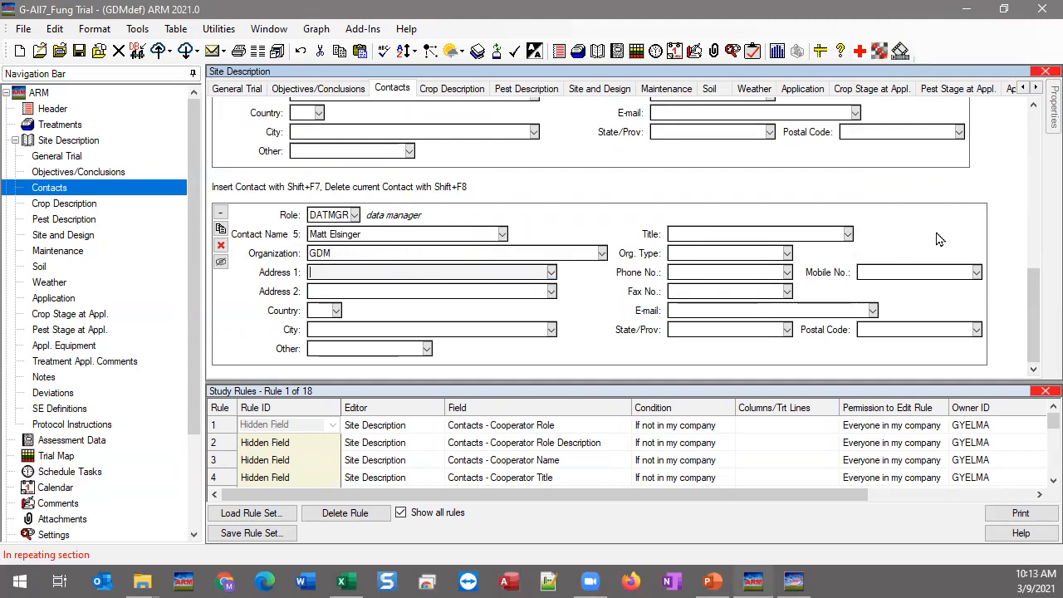
# Step: Insert one blank sixth contact section after the data manager and place focus in it
pyautogui.rightClick(379, 272)
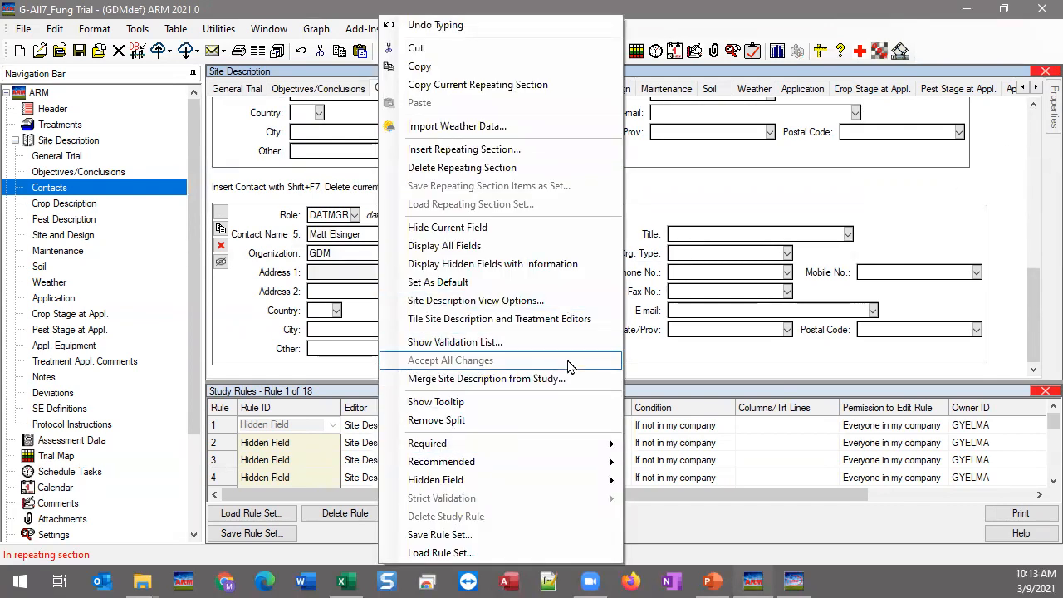
pyautogui.click(464, 150)
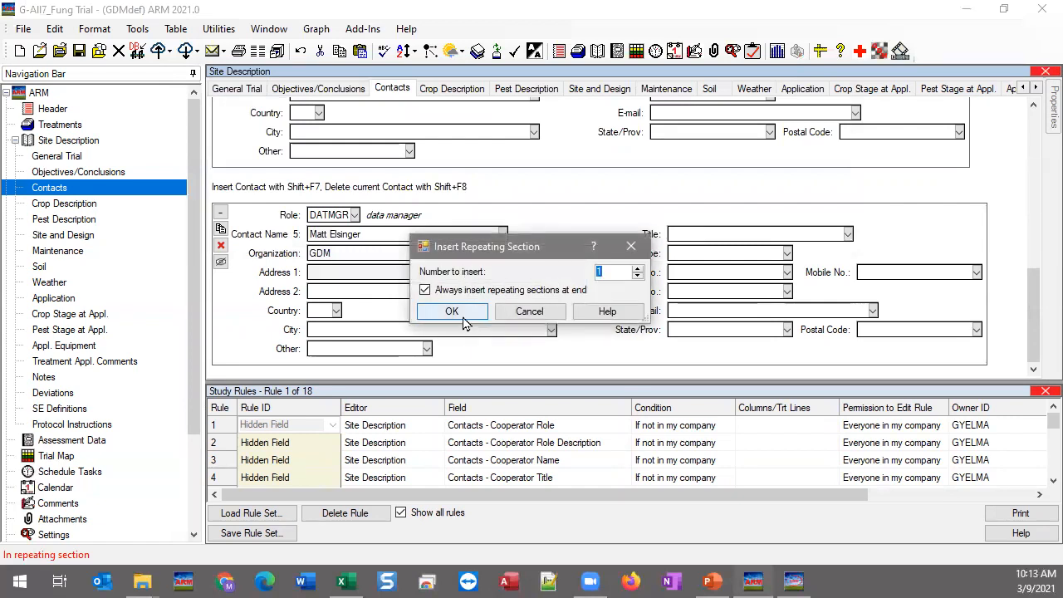
pyautogui.click(454, 308)
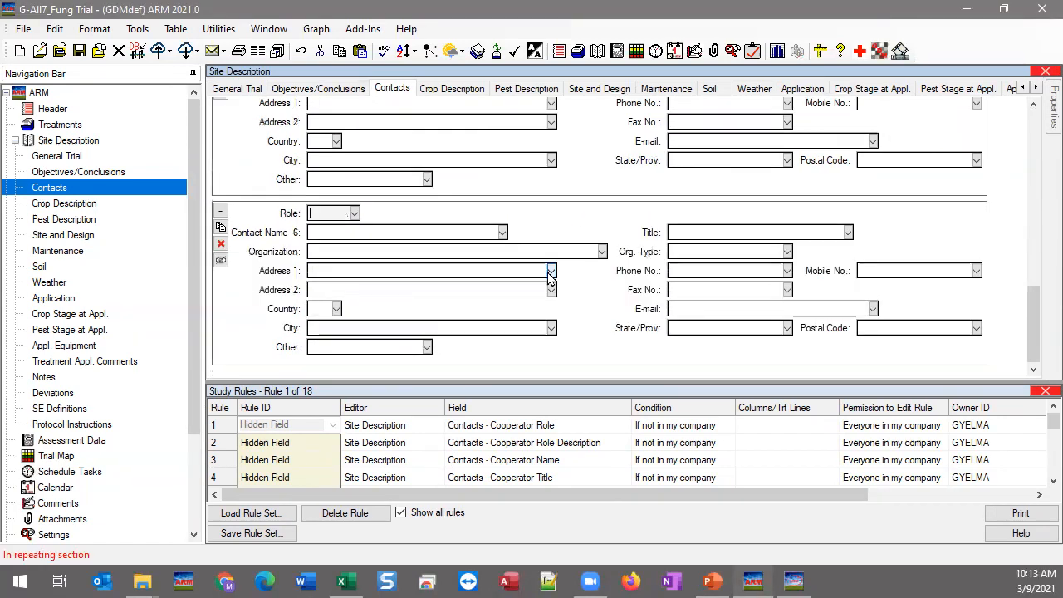
pyautogui.click(329, 233)
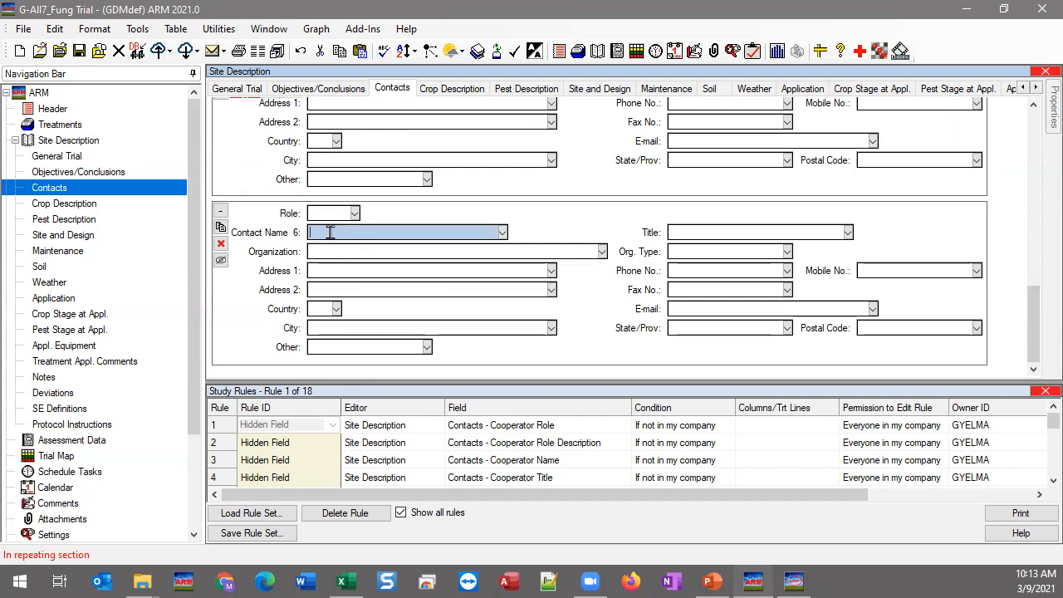
pyautogui.click(717, 578)
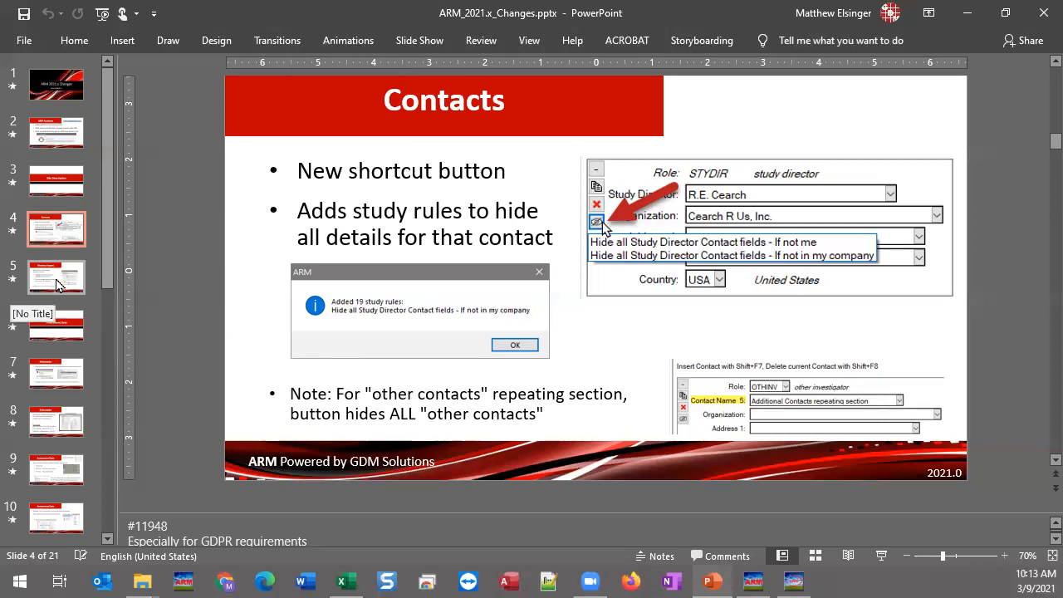
# Step: Advance PowerPoint to slide 5, 'Weather Import', then return to the ARM trial
pyautogui.click(57, 285)
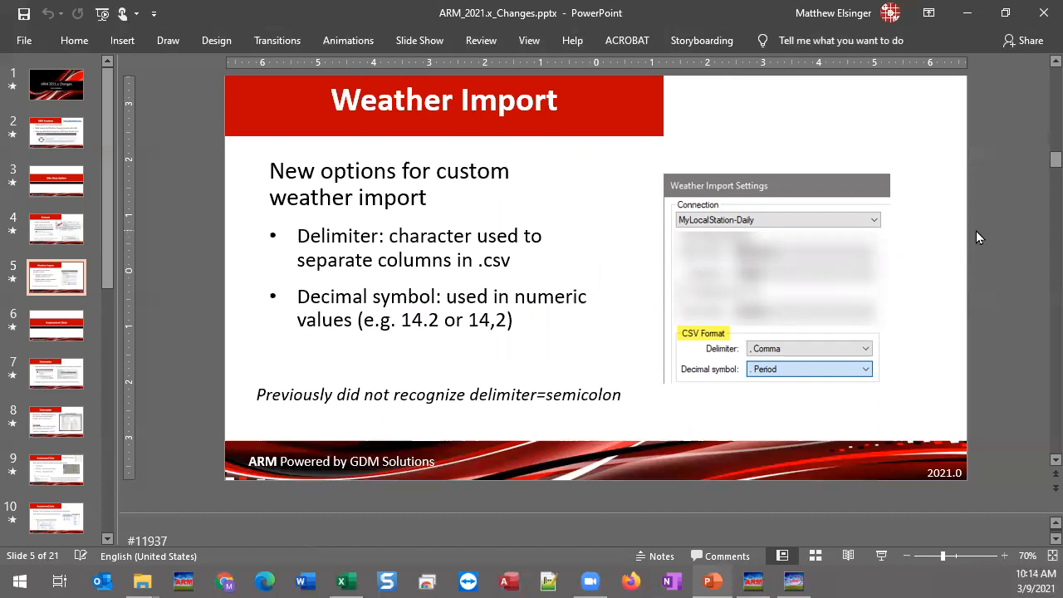
pyautogui.click(752, 580)
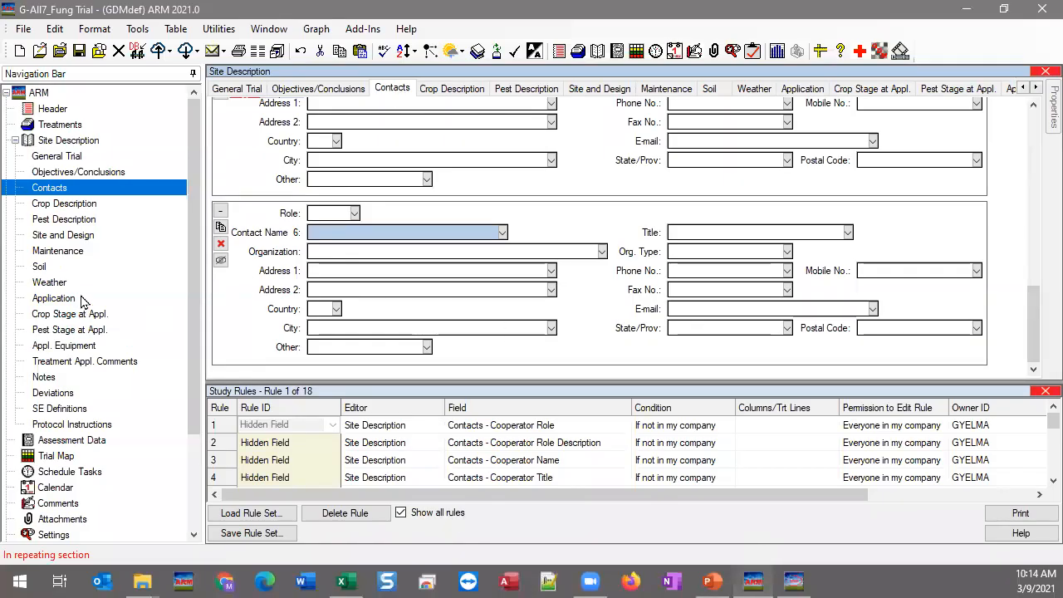
# Step: Open Weather > Import Weather Data (MyLocalStation-Daily, Apr-15 to Oct-8-2014), then return to PowerPoint
pyautogui.click(51, 282)
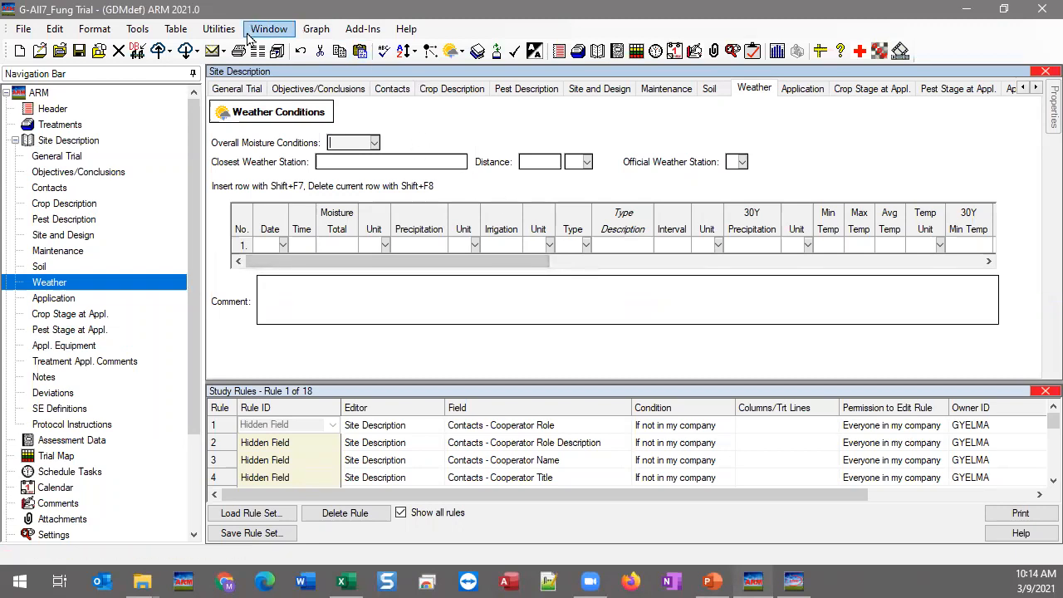
pyautogui.click(462, 52)
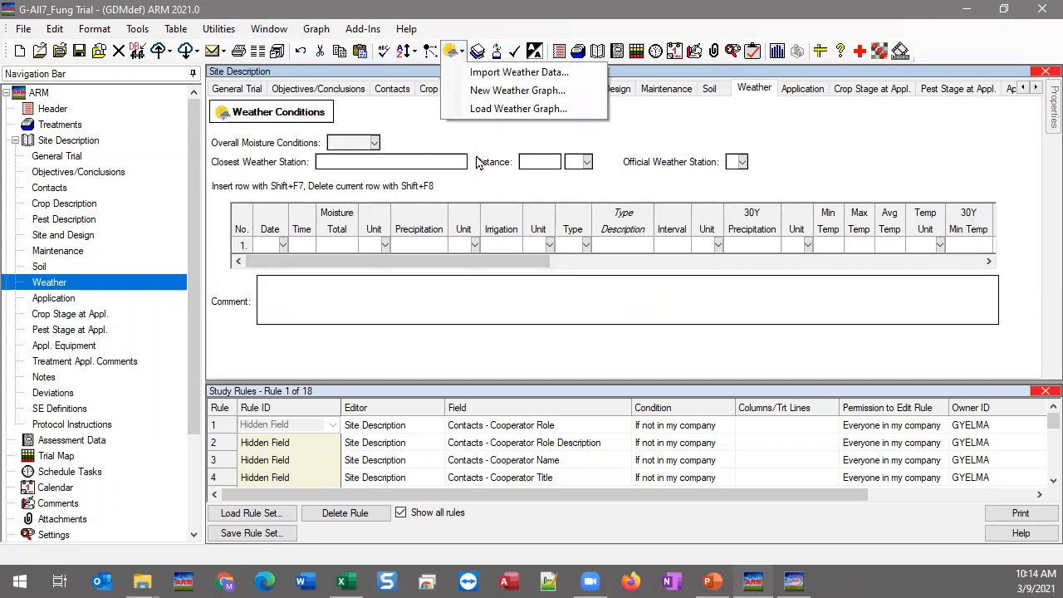
pyautogui.click(560, 77)
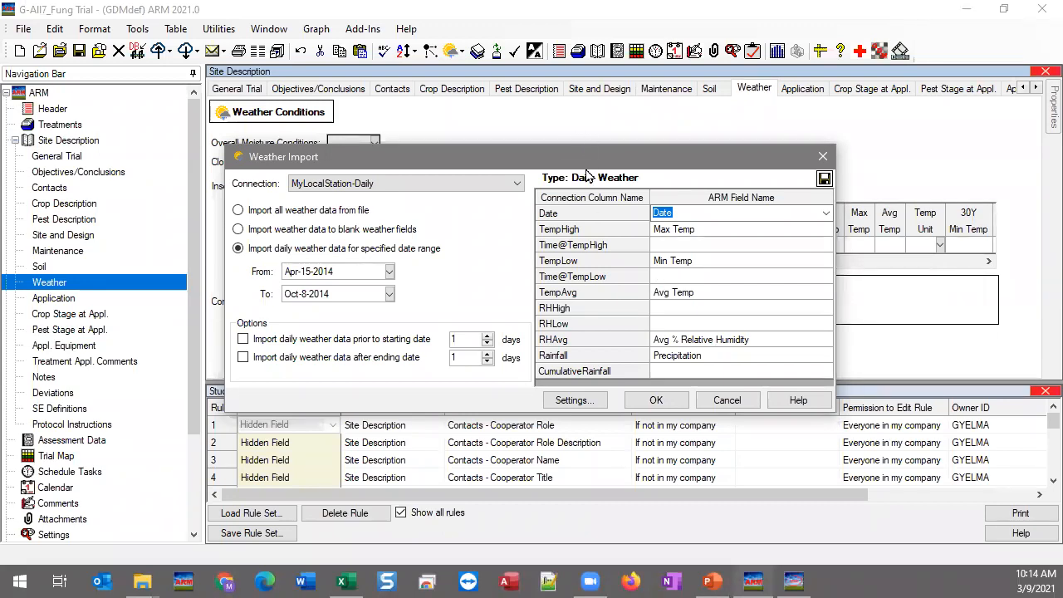
pyautogui.moveTo(583, 163); pyautogui.dragTo(576, 308)
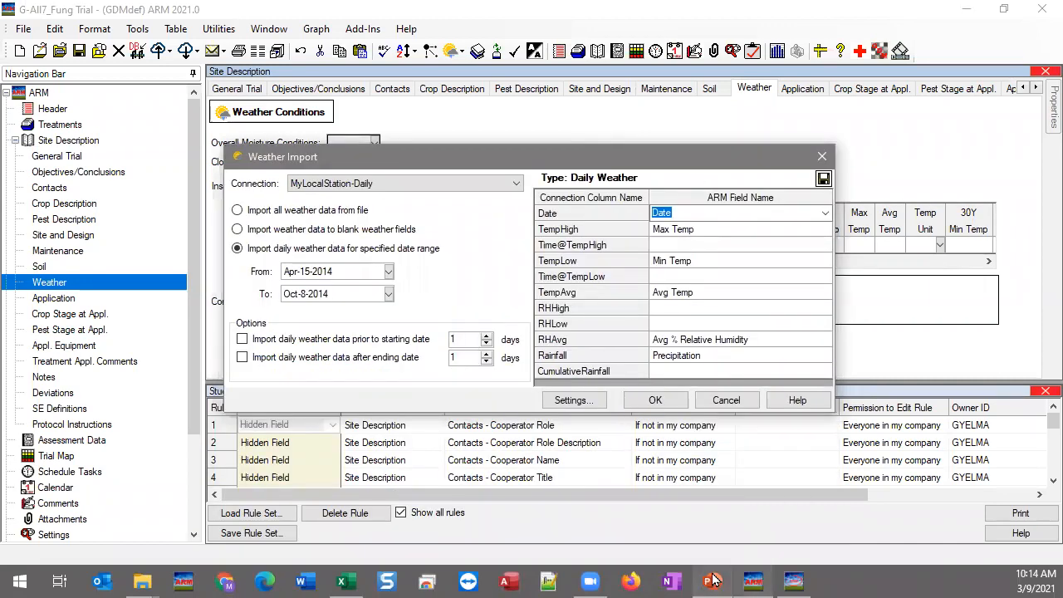
pyautogui.click(712, 581)
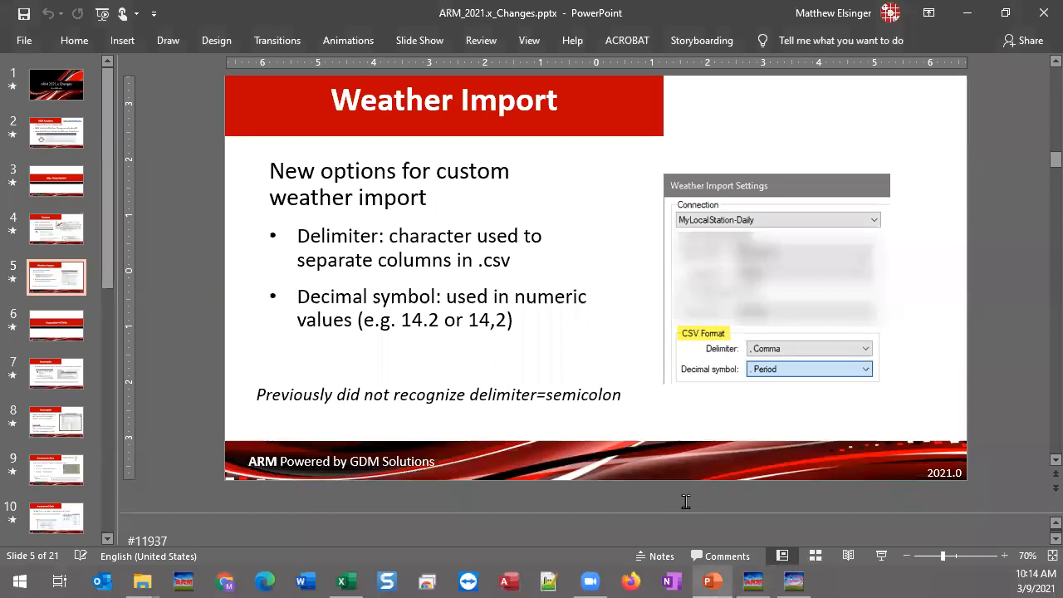
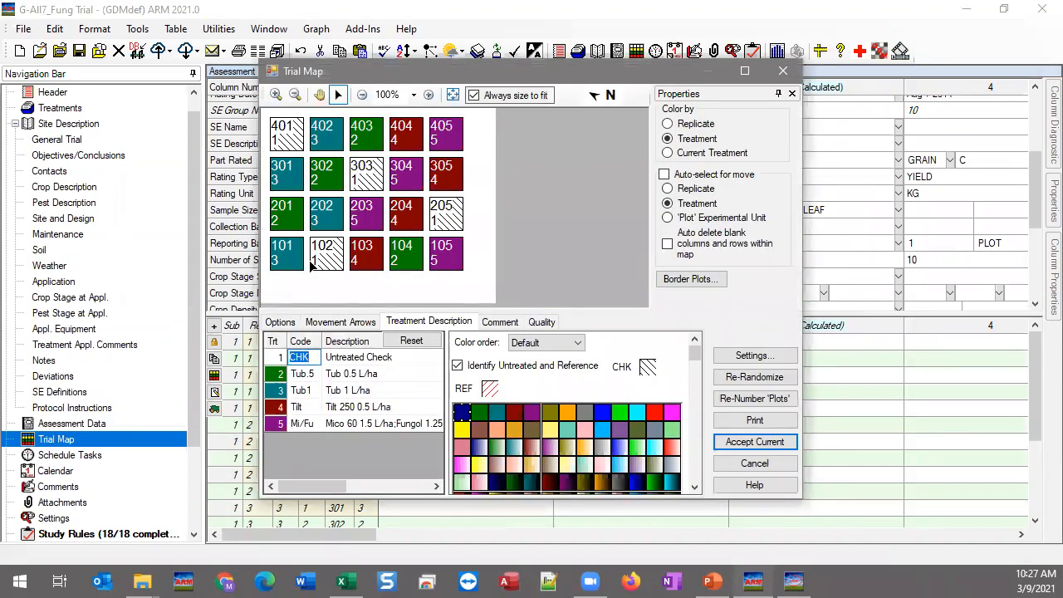
# Step: Turn on assessment-order movement arrows on the Trial Map, set to Reversed serpentine within blocks
pyautogui.click(355, 325)
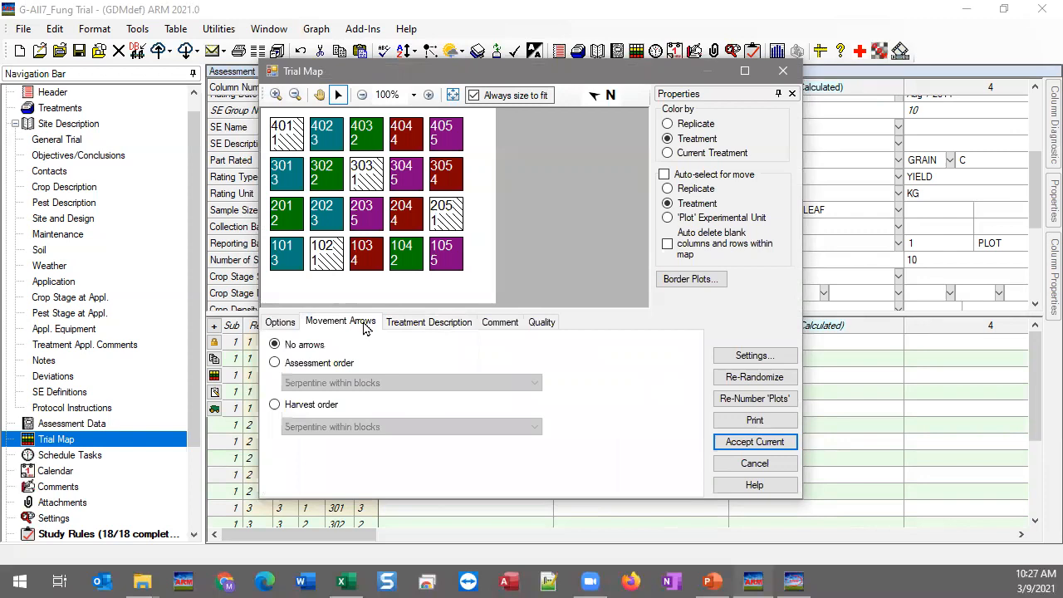
pyautogui.click(316, 365)
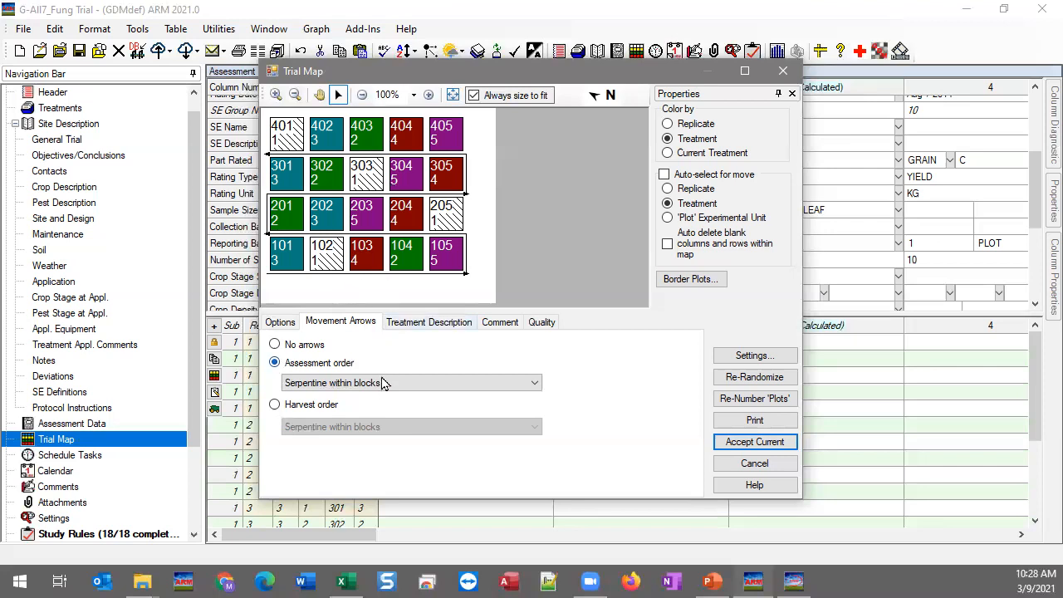
pyautogui.click(423, 384)
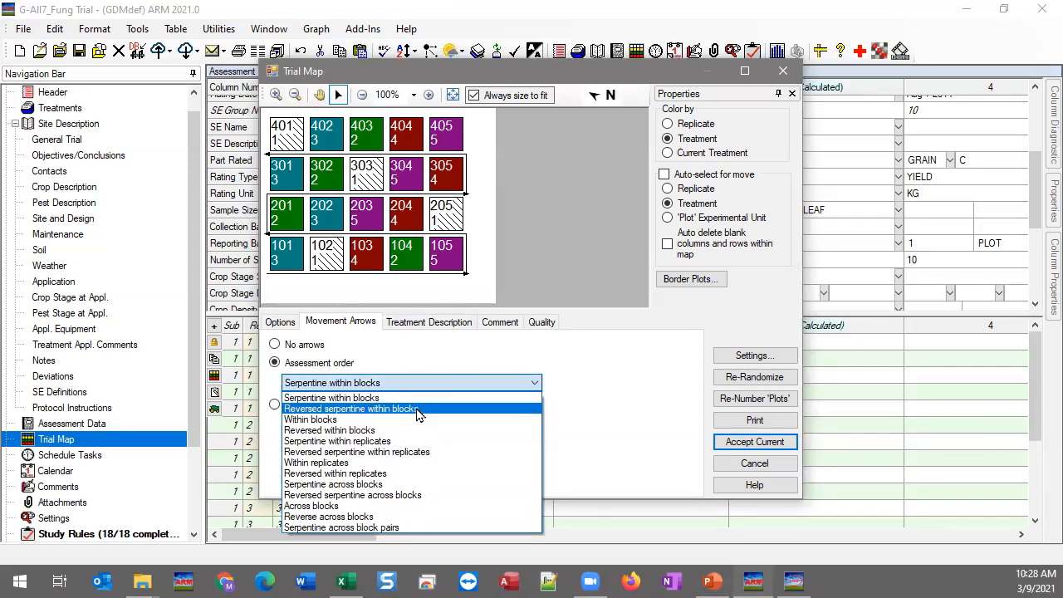
pyautogui.click(418, 409)
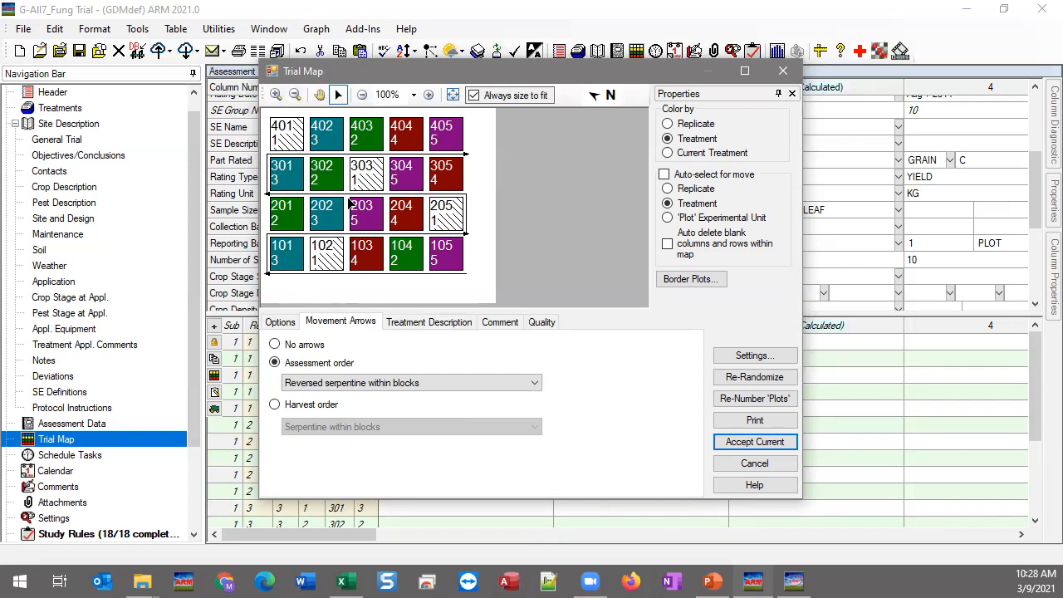
# Step: Try the Within blocks, Across blocks and Serpentine across blocks assessment orders
pyautogui.click(445, 384)
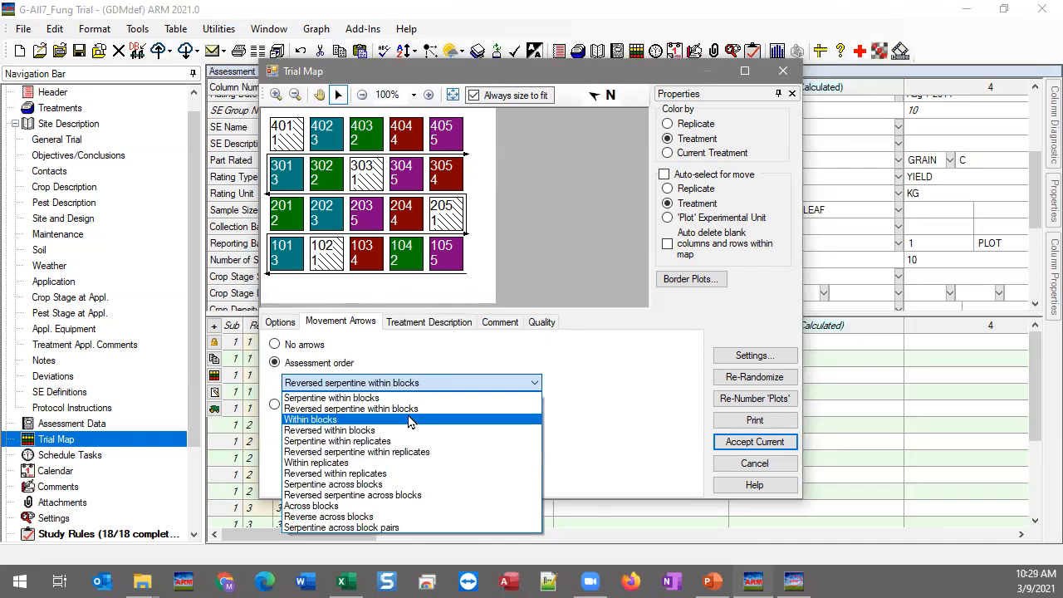
pyautogui.click(369, 420)
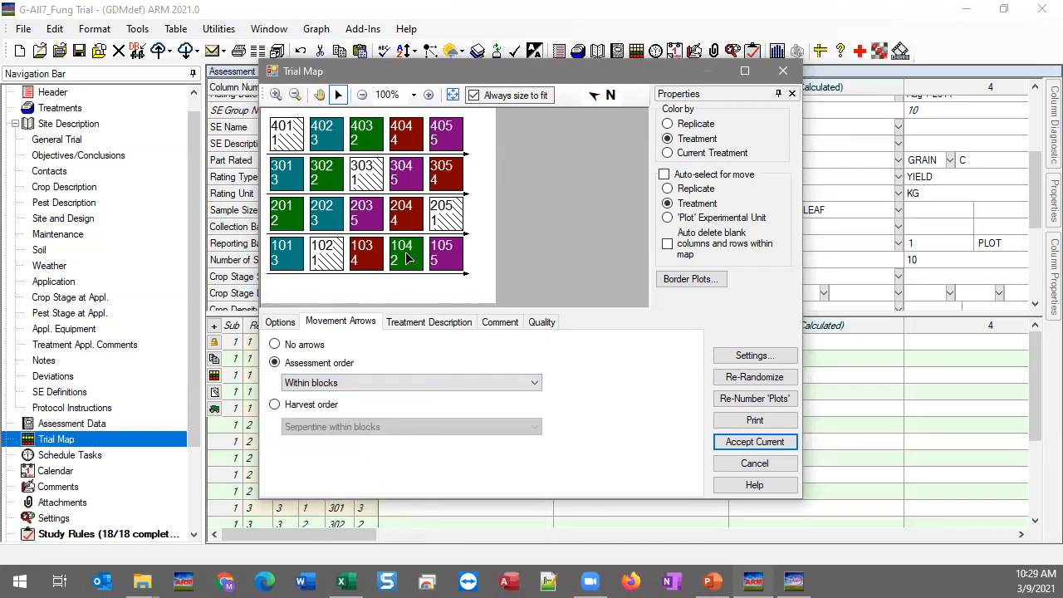
pyautogui.click(392, 384)
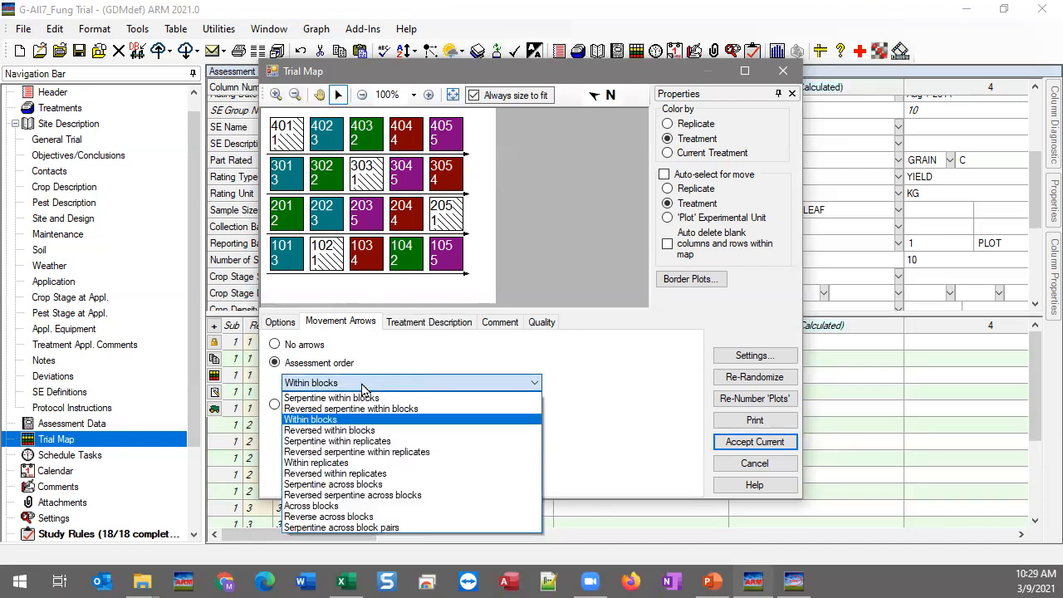
pyautogui.click(324, 505)
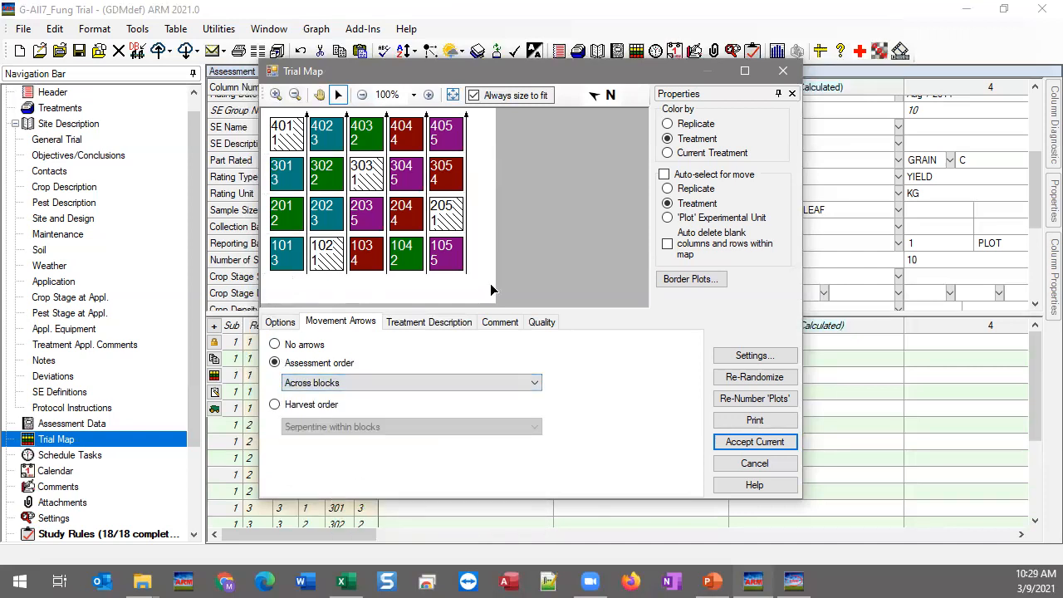
pyautogui.click(357, 384)
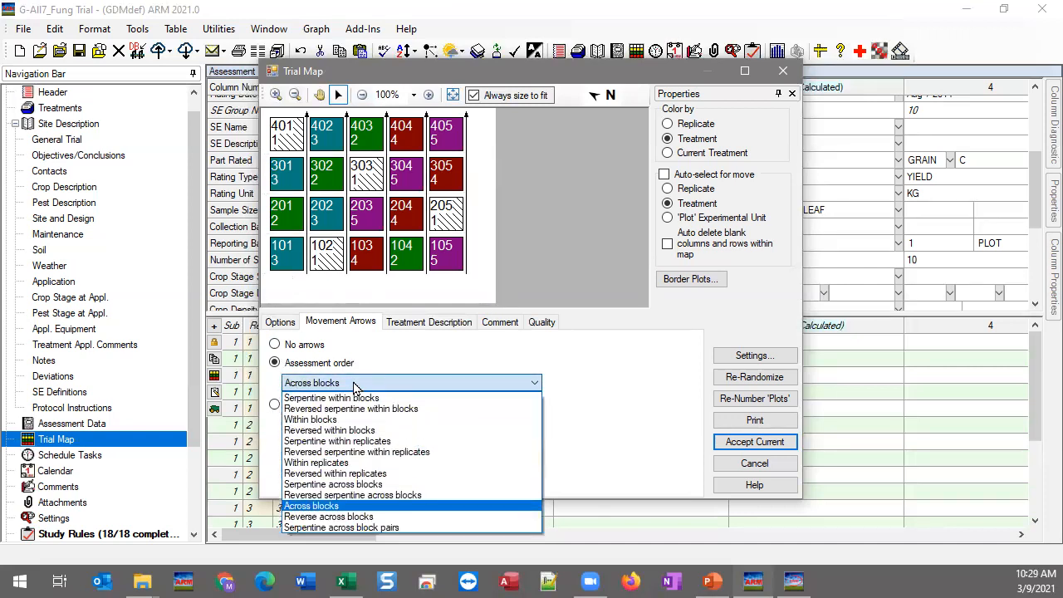
pyautogui.click(343, 486)
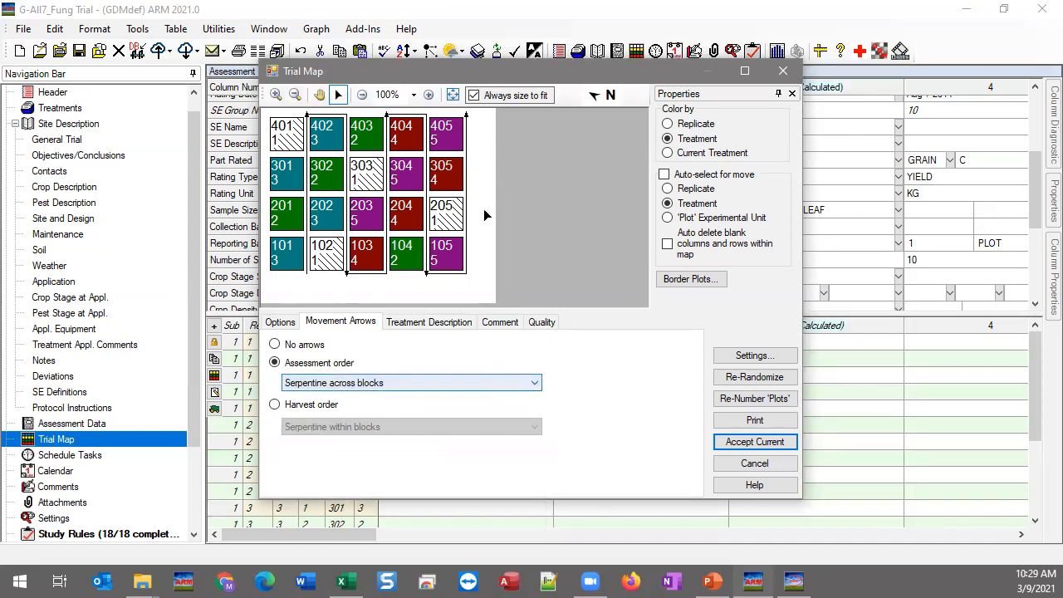
# Step: Set assessment order back to Serpentine within blocks and show harvest-order arrows instead
pyautogui.click(351, 384)
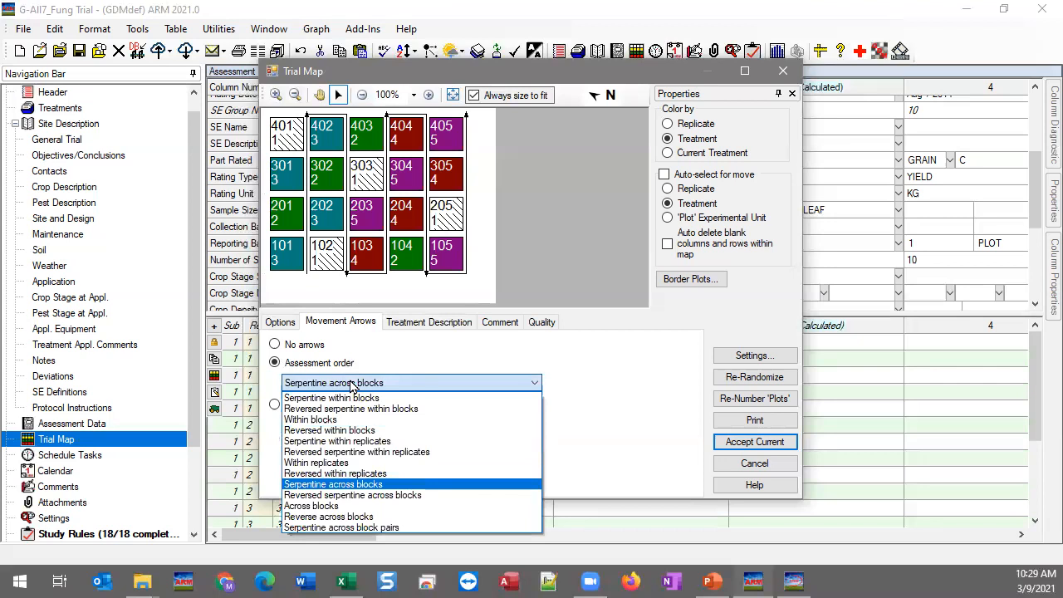
pyautogui.click(316, 400)
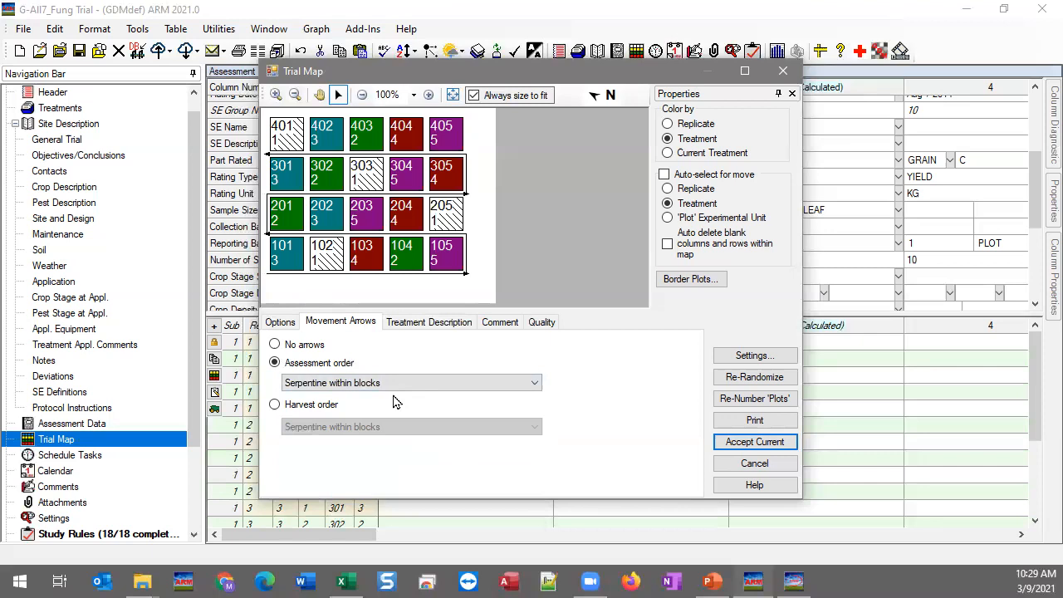
pyautogui.click(295, 405)
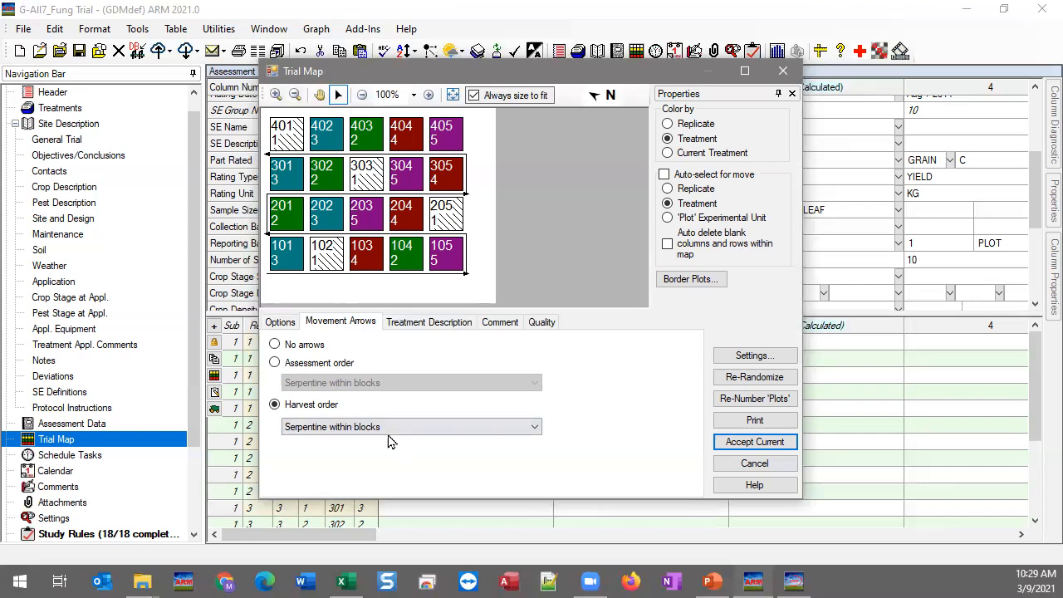
# Step: Set harvest order to Across blocks and accept the Trial Map changes
pyautogui.click(397, 429)
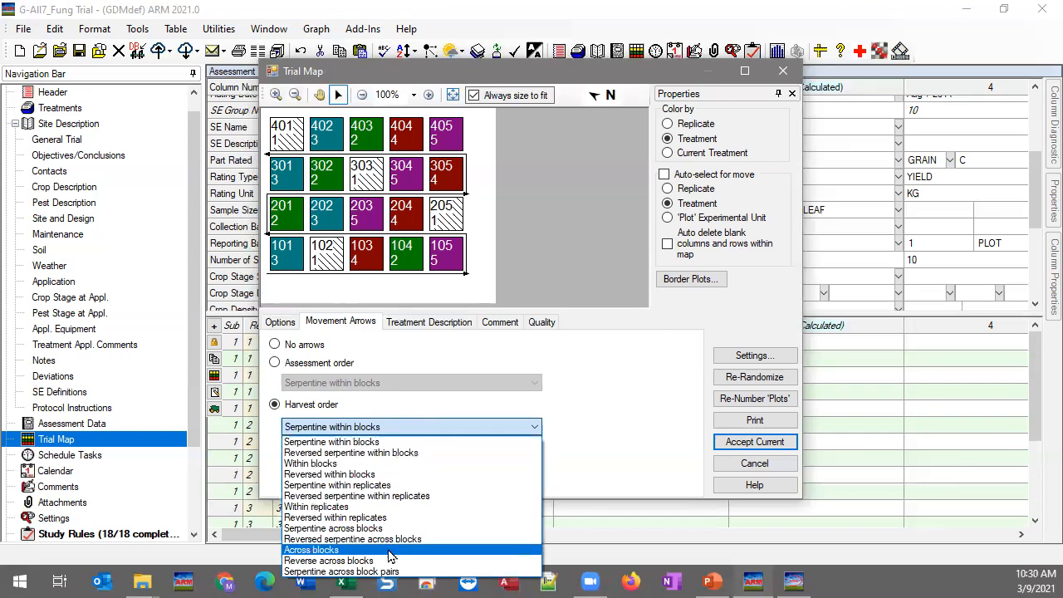
pyautogui.click(334, 552)
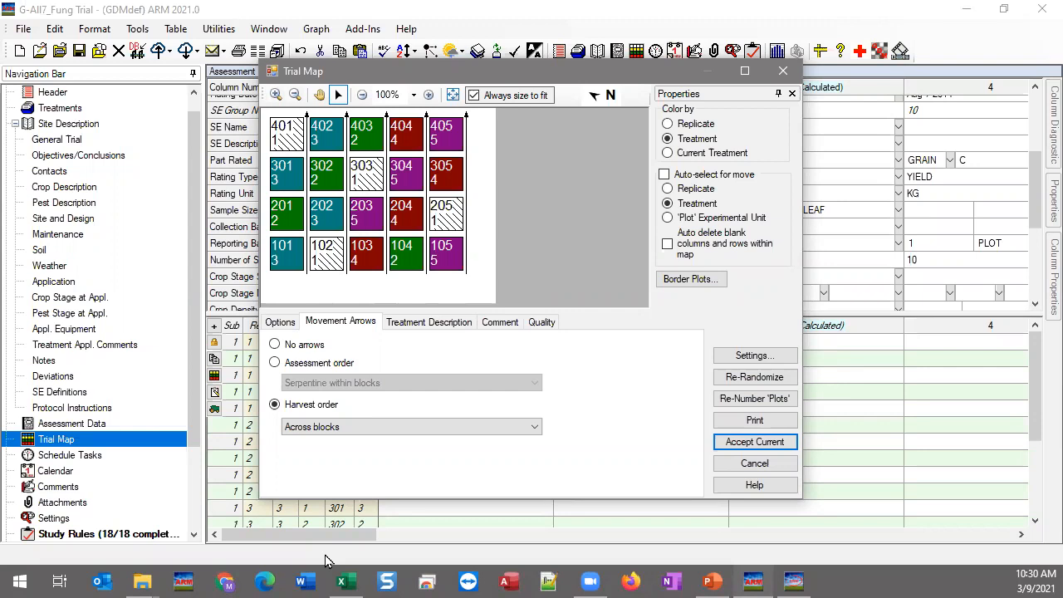
pyautogui.click(750, 448)
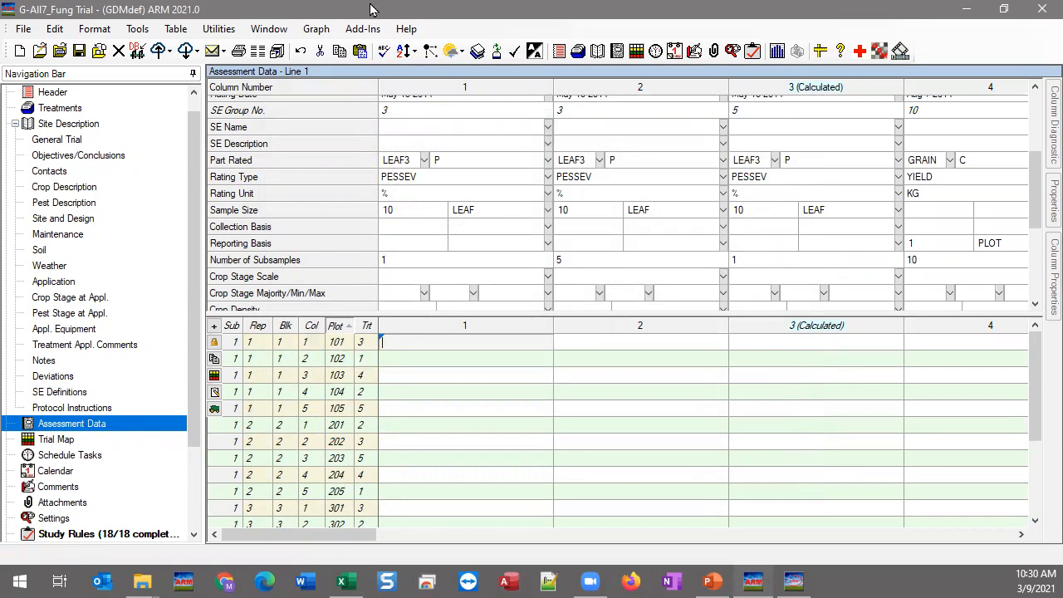
# Step: Sort the plot rows into assessment order from the sort button and the Tools menu
pyautogui.click(413, 55)
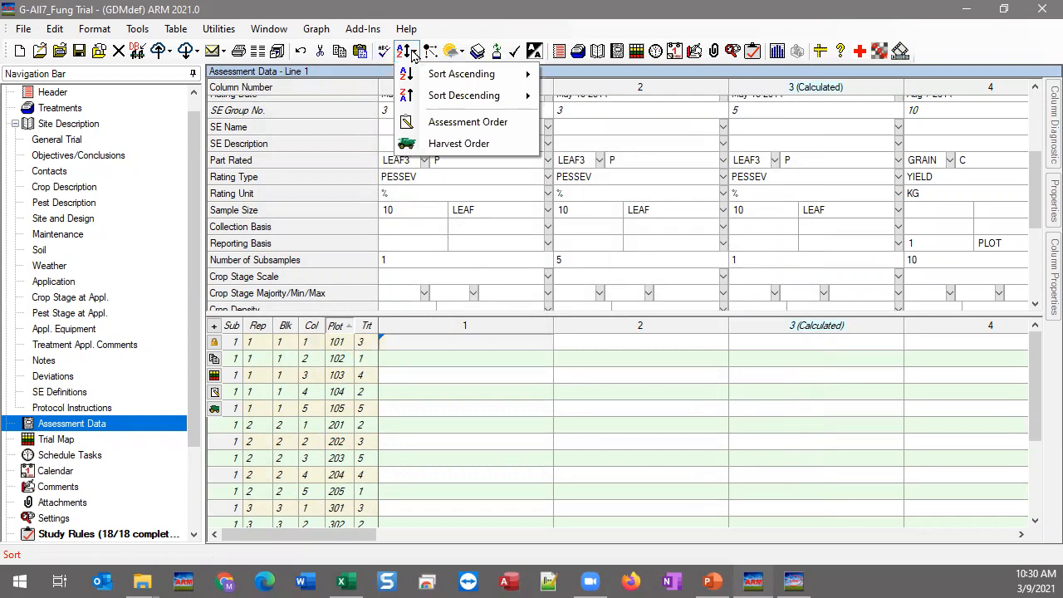
pyautogui.click(452, 126)
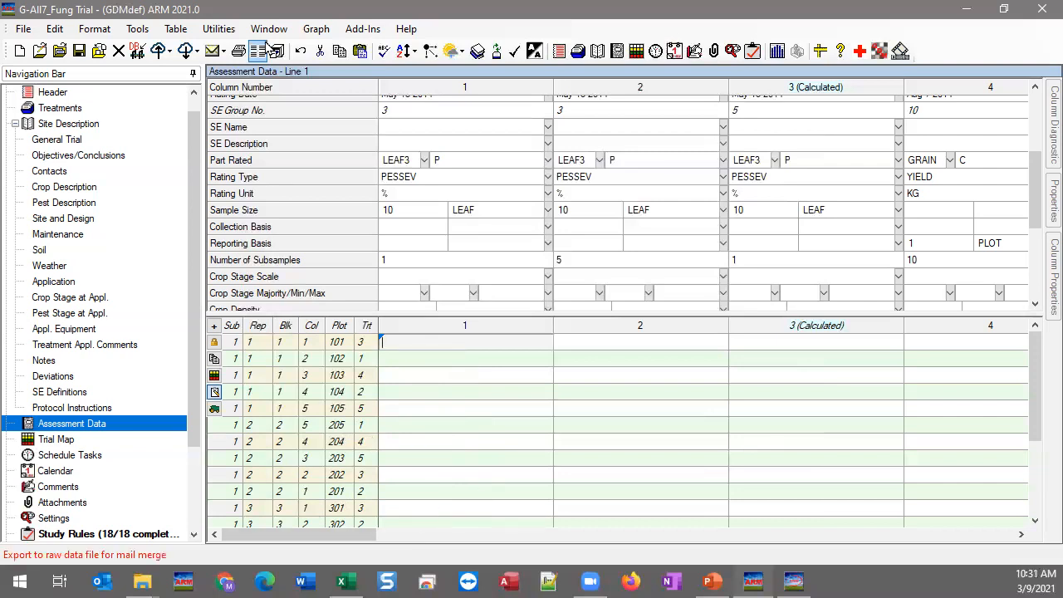
pyautogui.click(414, 53)
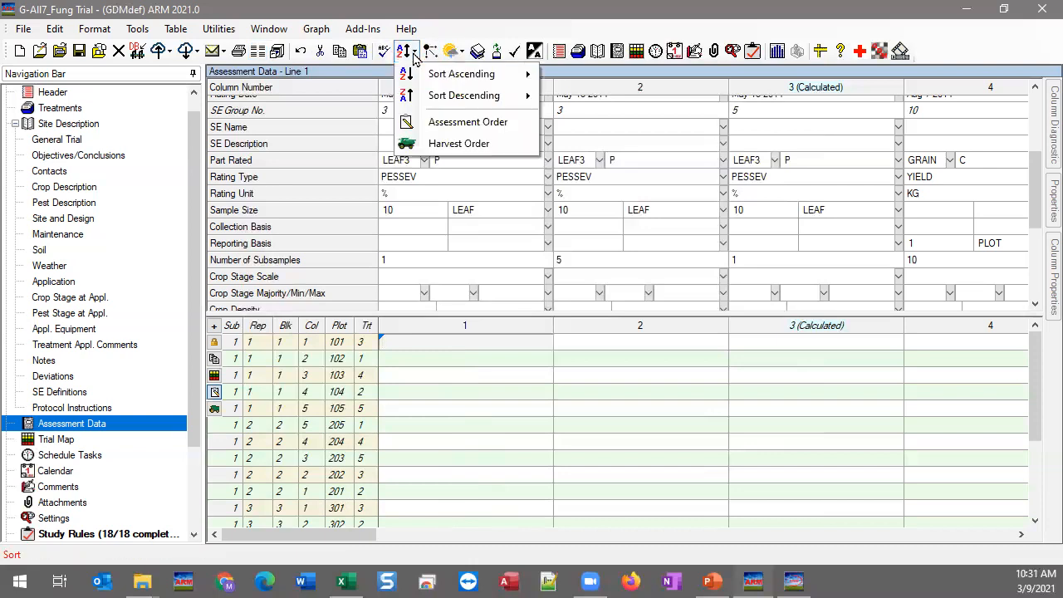
pyautogui.click(414, 56)
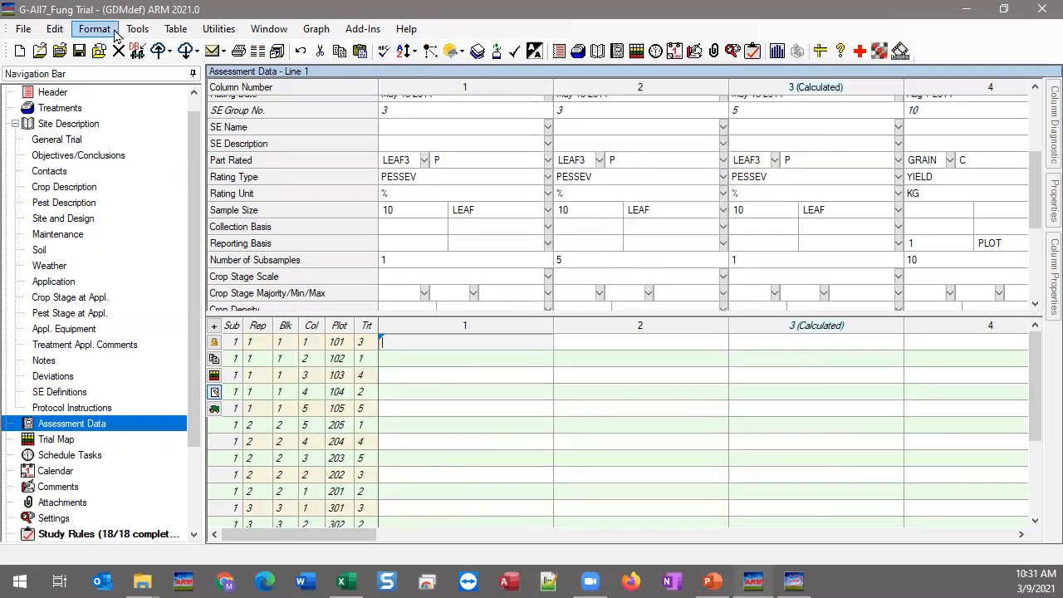
pyautogui.click(135, 30)
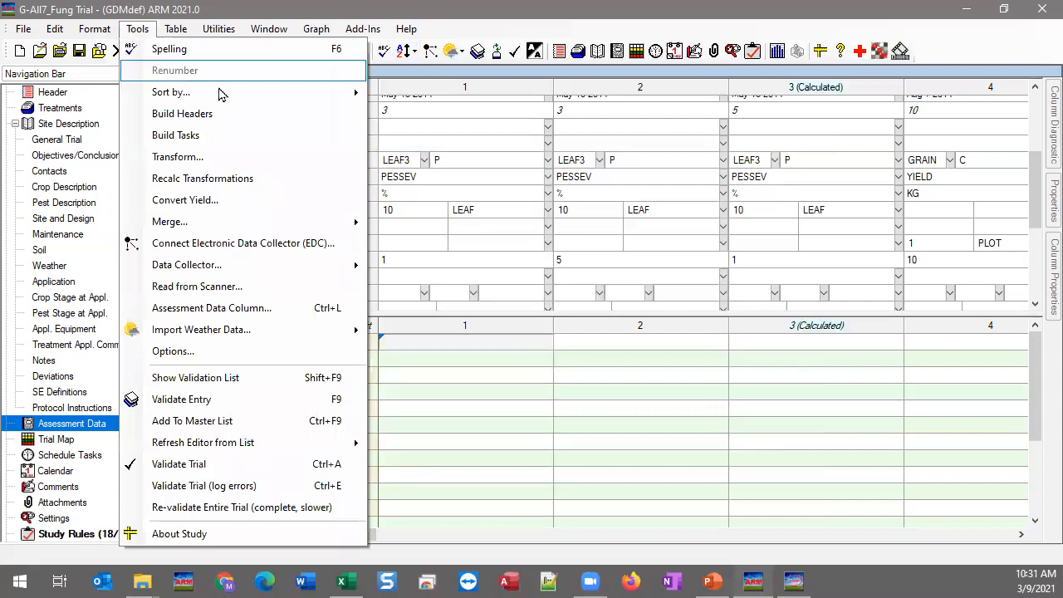
pyautogui.moveTo(233, 91)
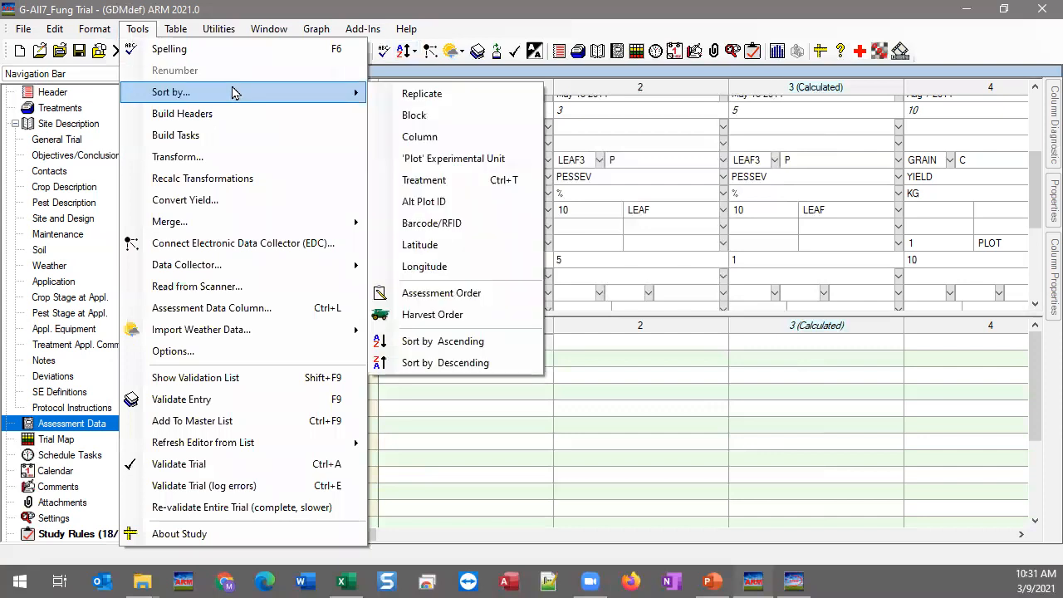
pyautogui.click(470, 294)
pyautogui.click(539, 426)
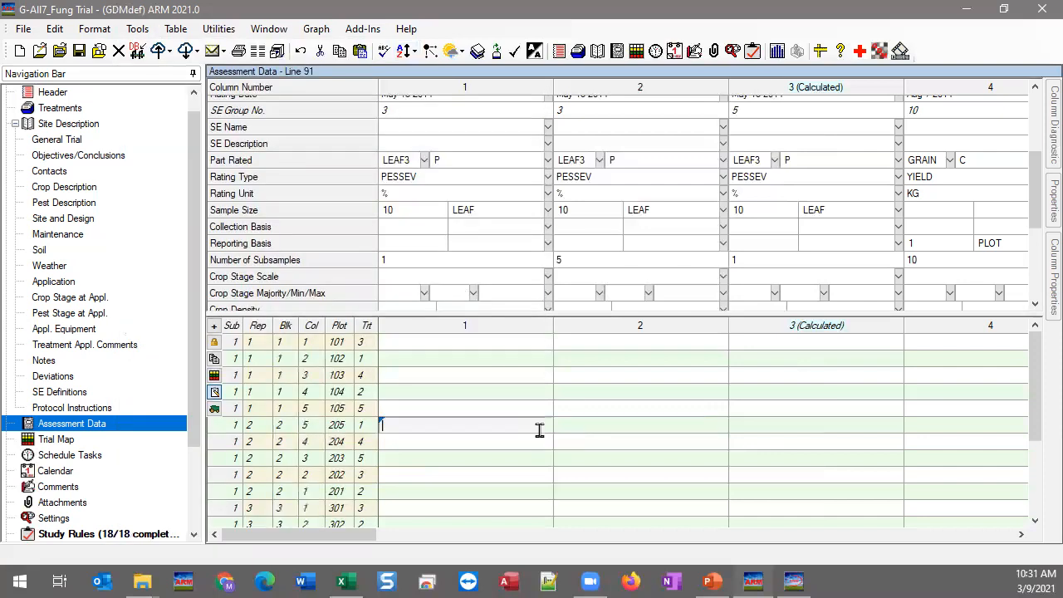
# Step: Compare harvest-order, assessment-order and plot-number sorts, finishing in harvest order (101, 201, 301, 401, 102…)
pyautogui.click(215, 410)
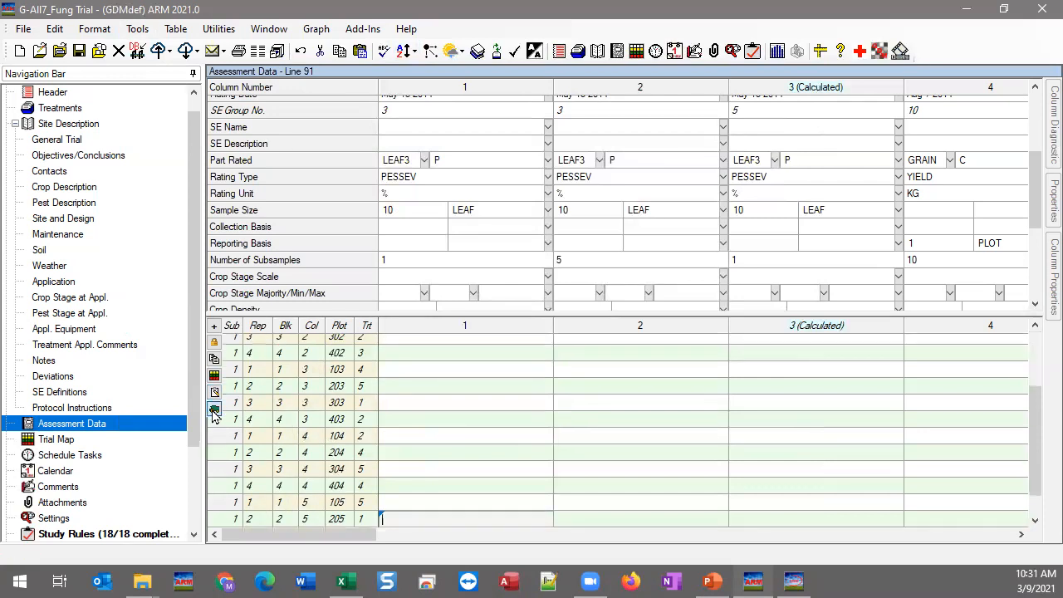
pyautogui.click(394, 347)
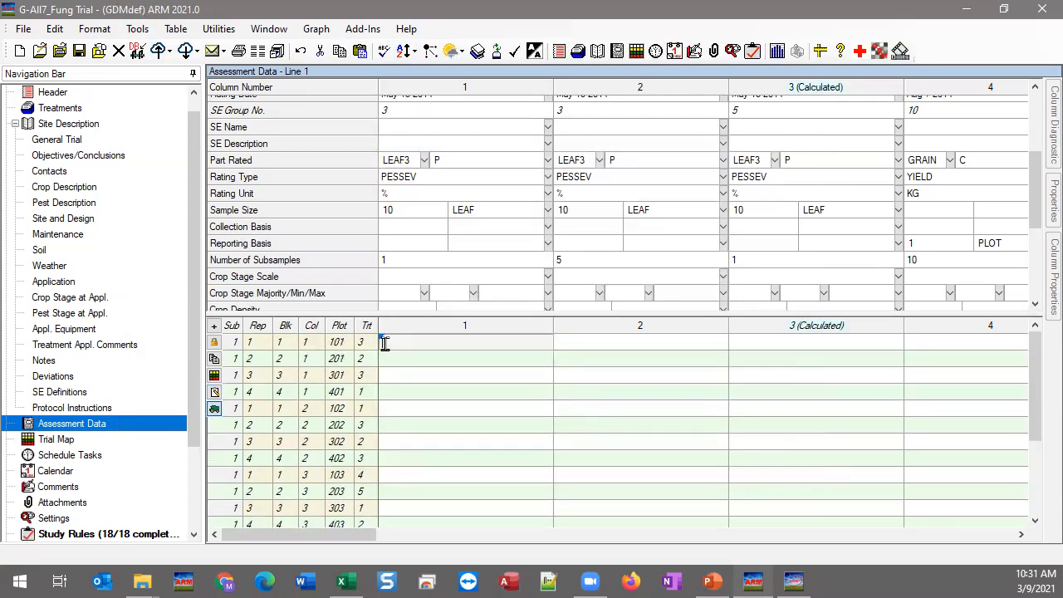
pyautogui.click(215, 393)
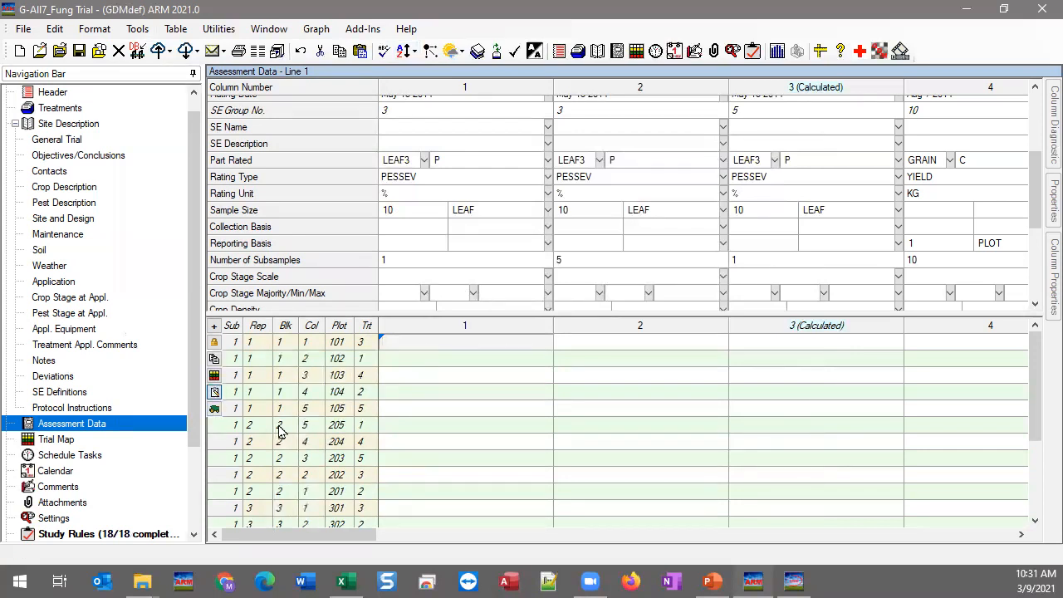
pyautogui.click(334, 328)
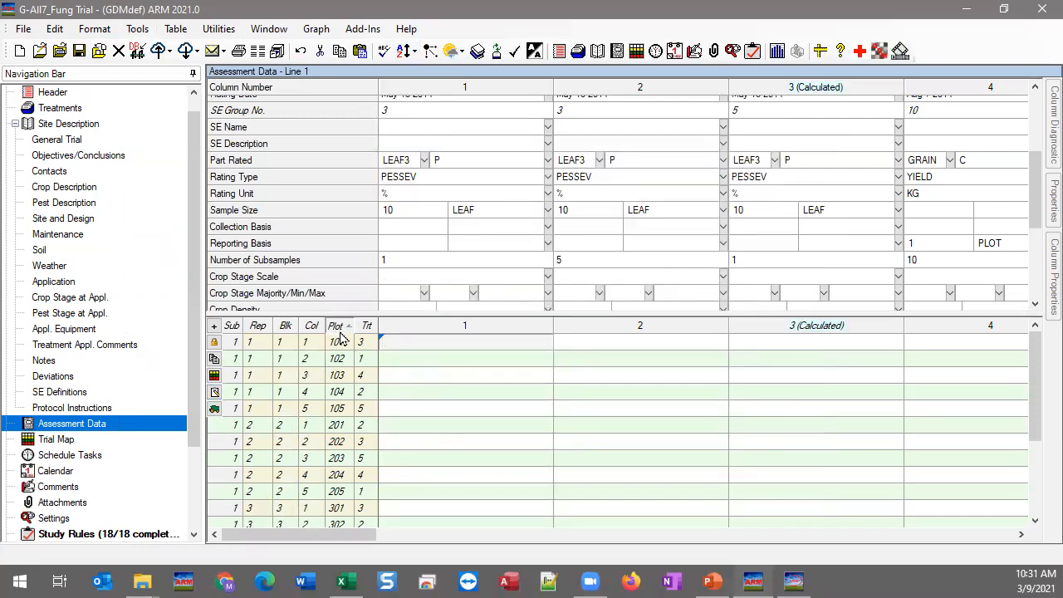
pyautogui.click(214, 392)
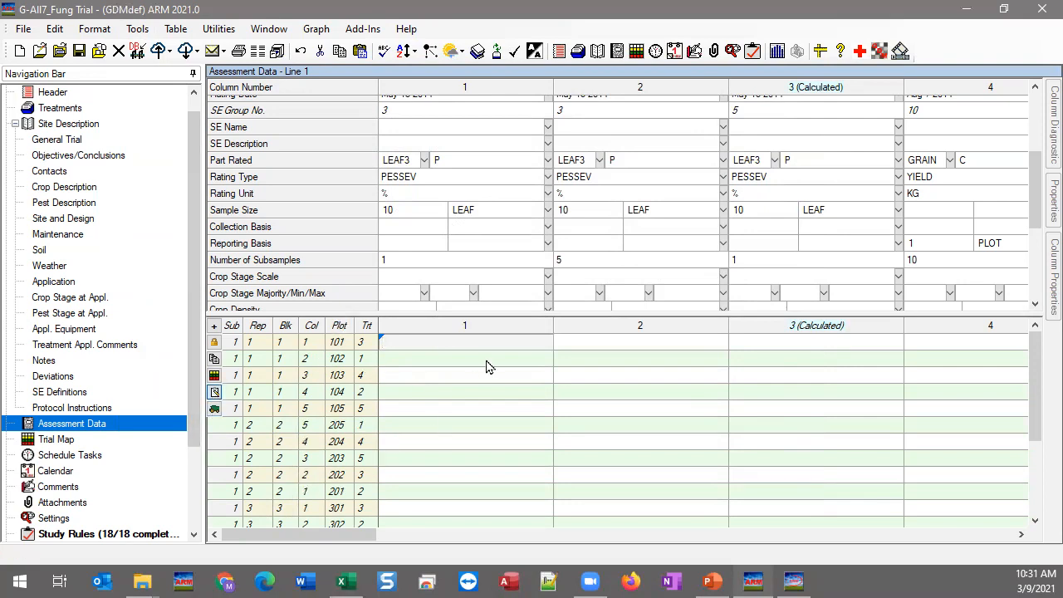
pyautogui.click(425, 459)
pyautogui.click(436, 342)
pyautogui.click(215, 408)
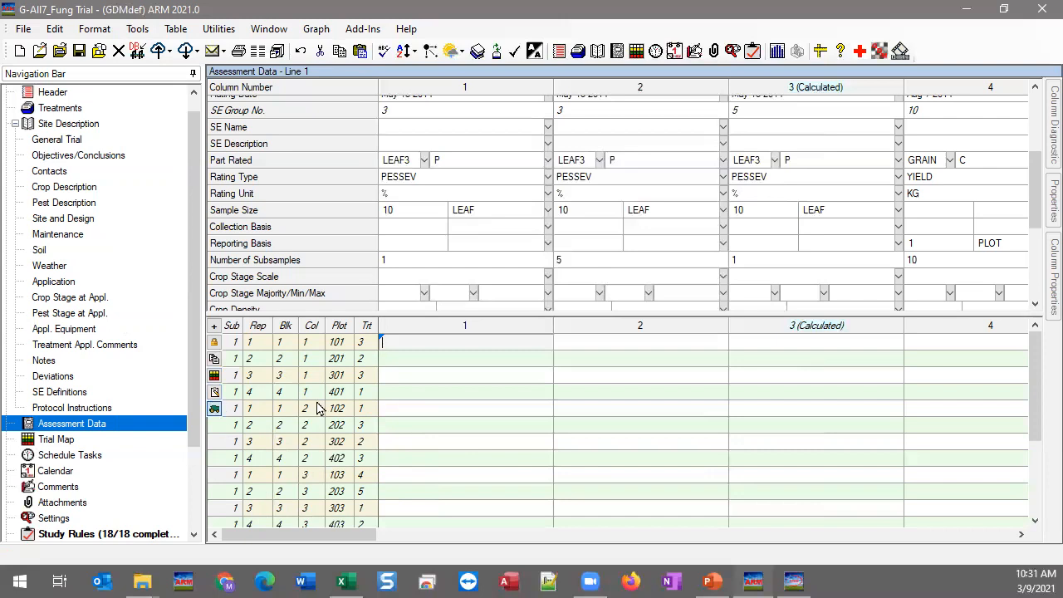
# Step: Check the harvest-order movement arrows on the Trial Map, then close it
pyautogui.click(215, 378)
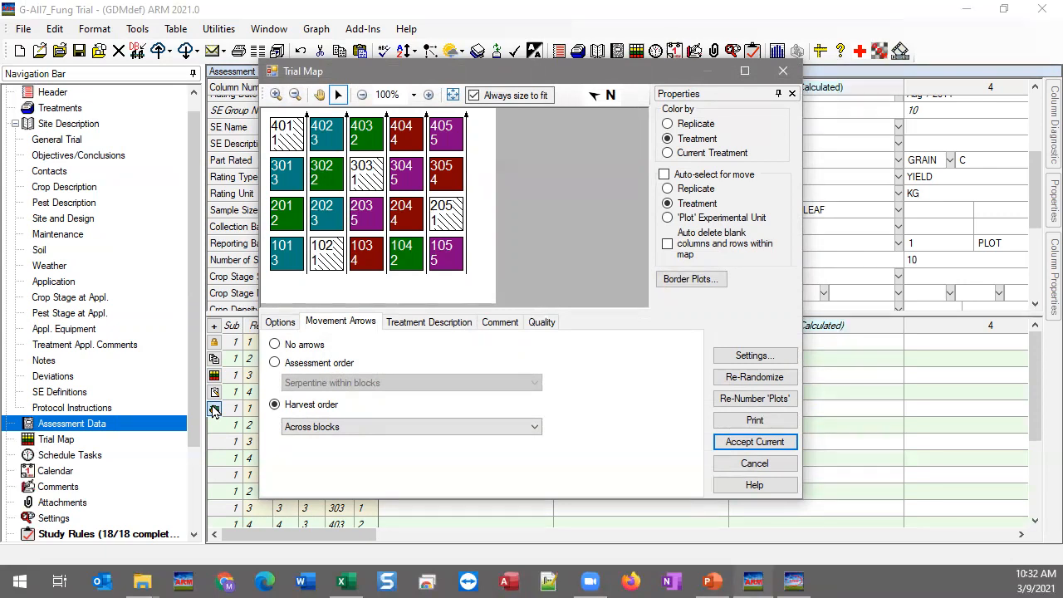
pyautogui.click(783, 73)
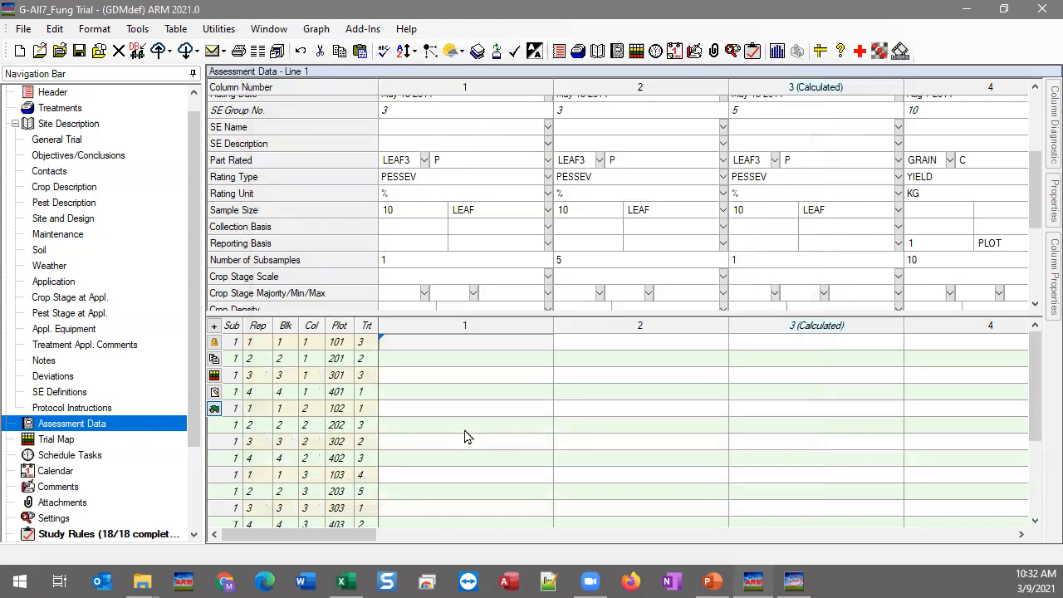
pyautogui.click(709, 579)
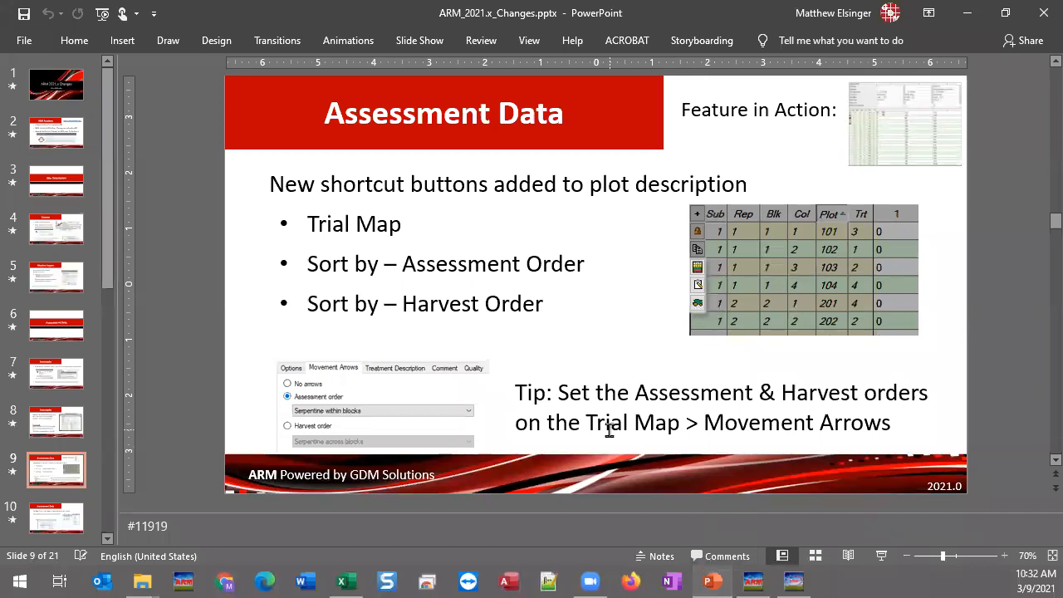
# Step: Show PowerPoint slide 10, 'Assessment Data', on sort commands combined into one button
pyautogui.scroll(-2, 75, 466)
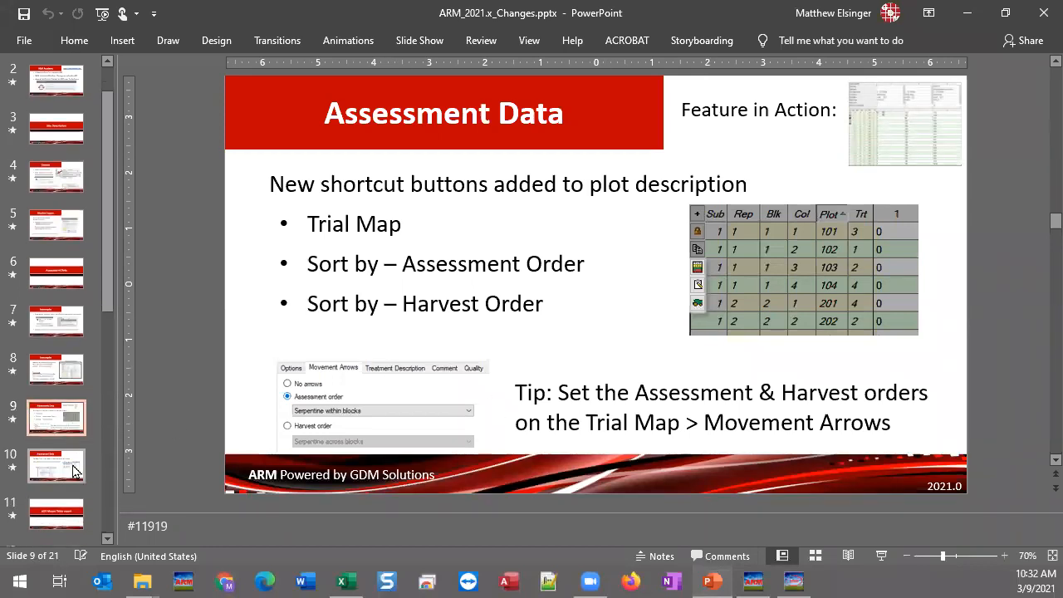
pyautogui.click(75, 470)
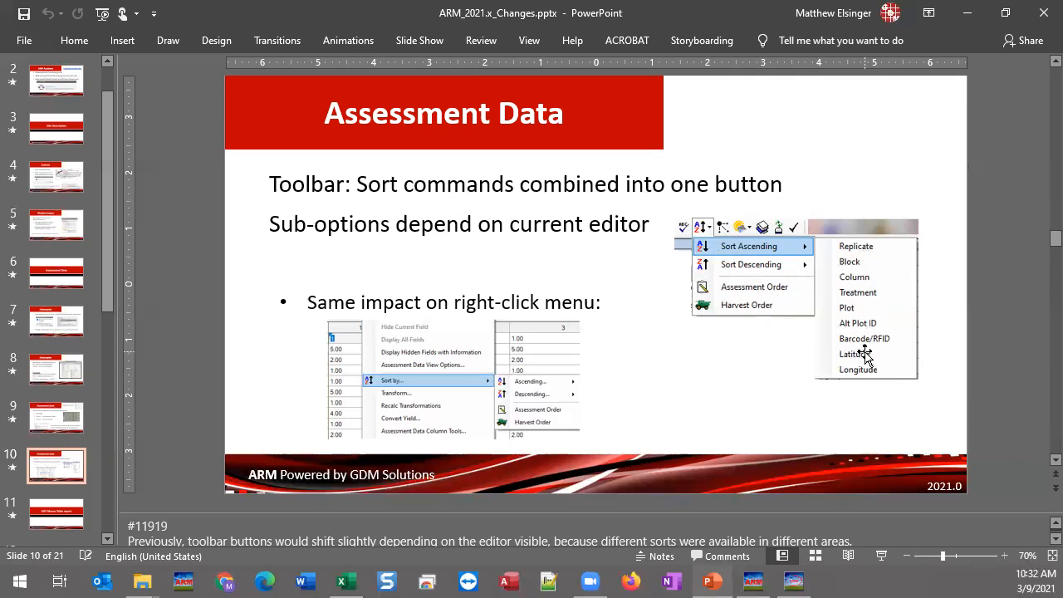
pyautogui.click(753, 579)
# Step: Review the sort choices offered for Assessment Data without sorting
pyautogui.click(452, 375)
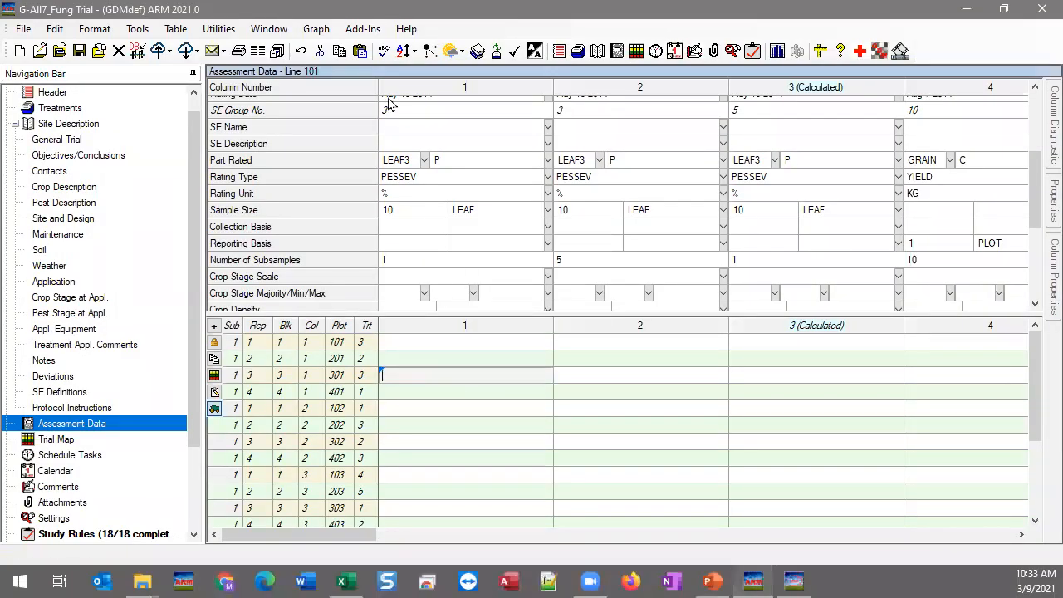
pyautogui.click(409, 52)
pyautogui.moveTo(473, 77)
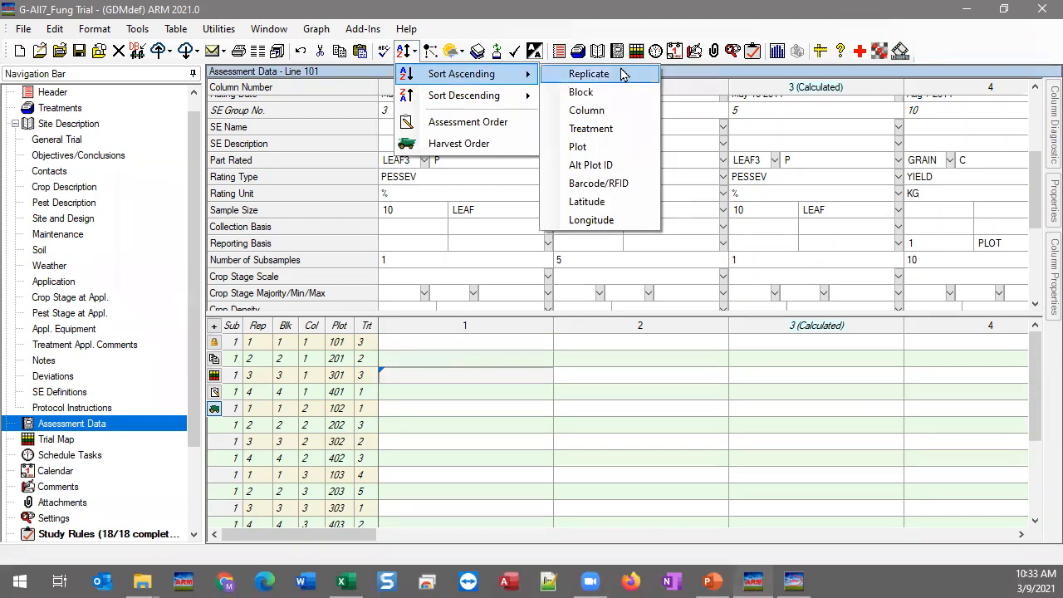
pyautogui.click(427, 358)
# Step: Review the sort choices offered in the Treatments table
pyautogui.click(67, 113)
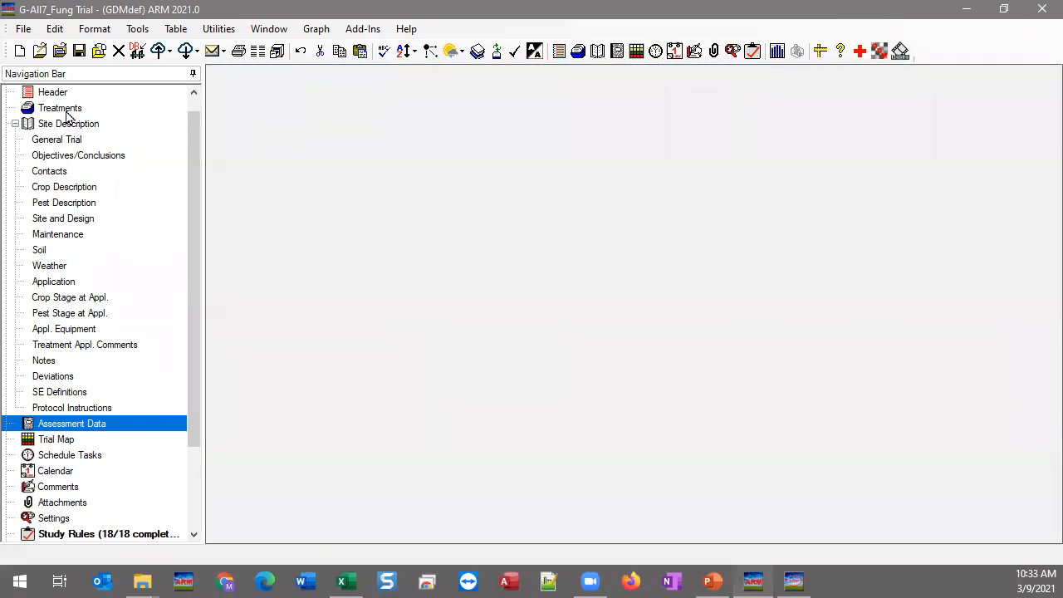
pyautogui.click(341, 142)
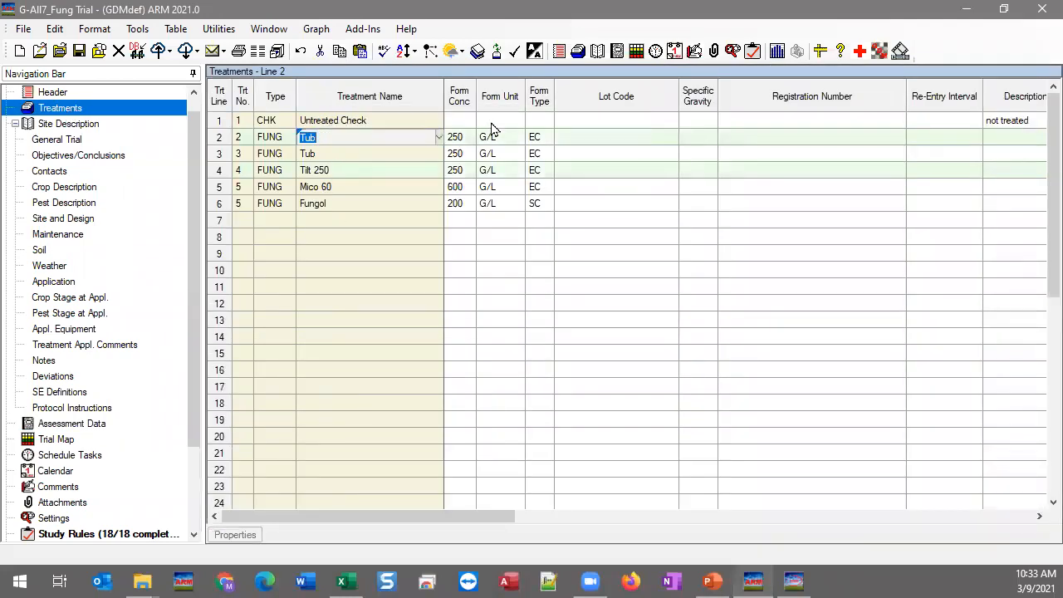
pyautogui.click(406, 52)
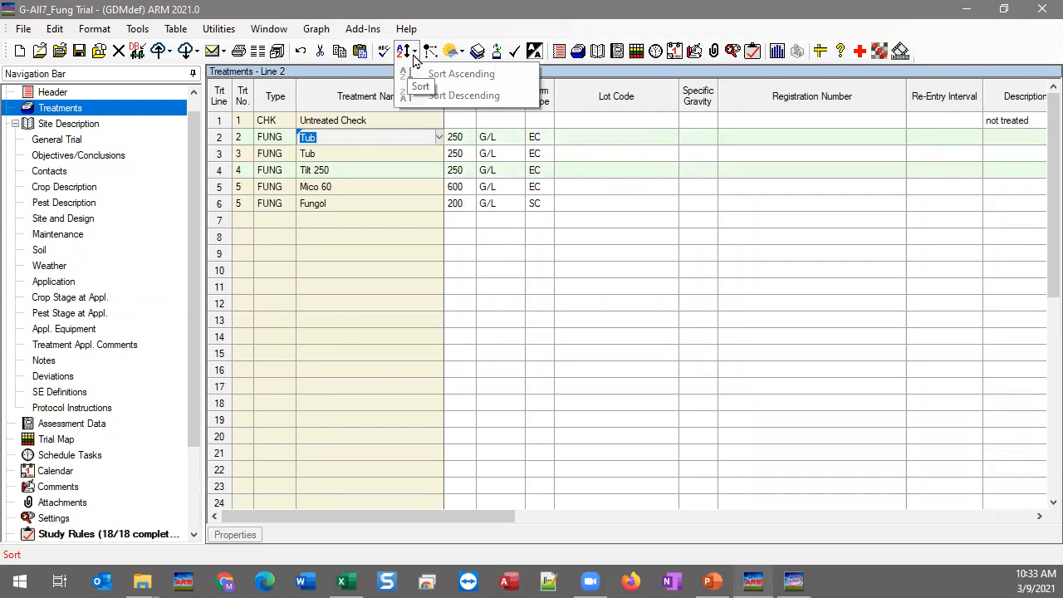
pyautogui.click(378, 170)
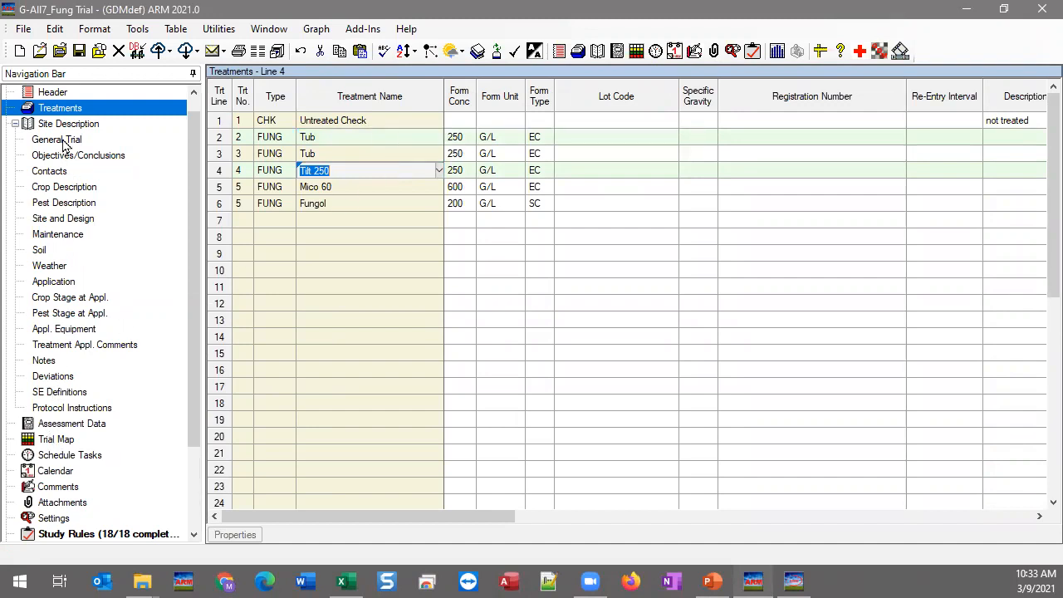
# Step: Recheck the Assessment Data sort choices and return to the sorting slide
pyautogui.click(80, 429)
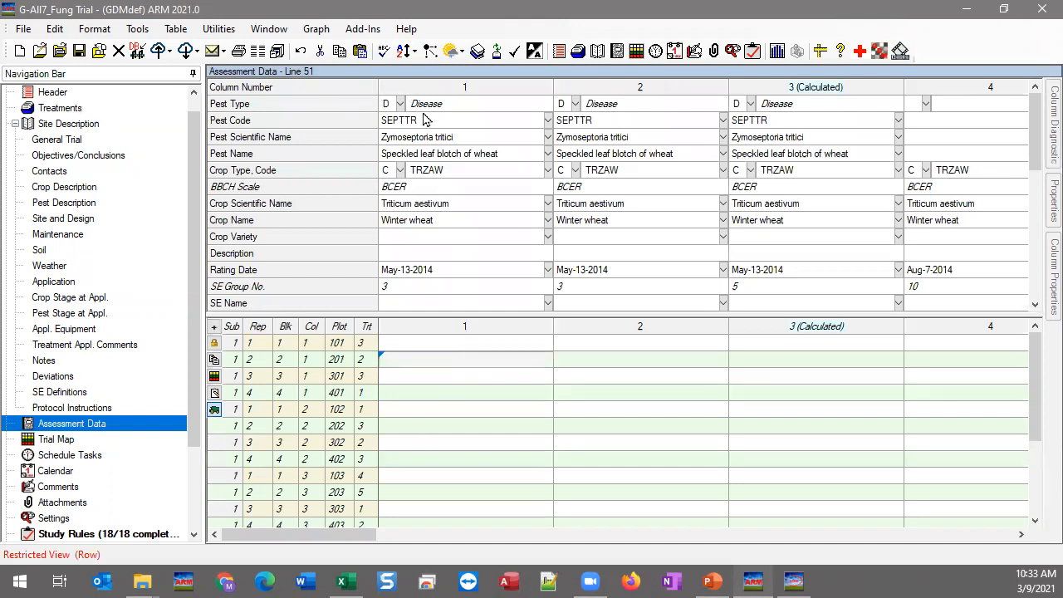
pyautogui.click(413, 53)
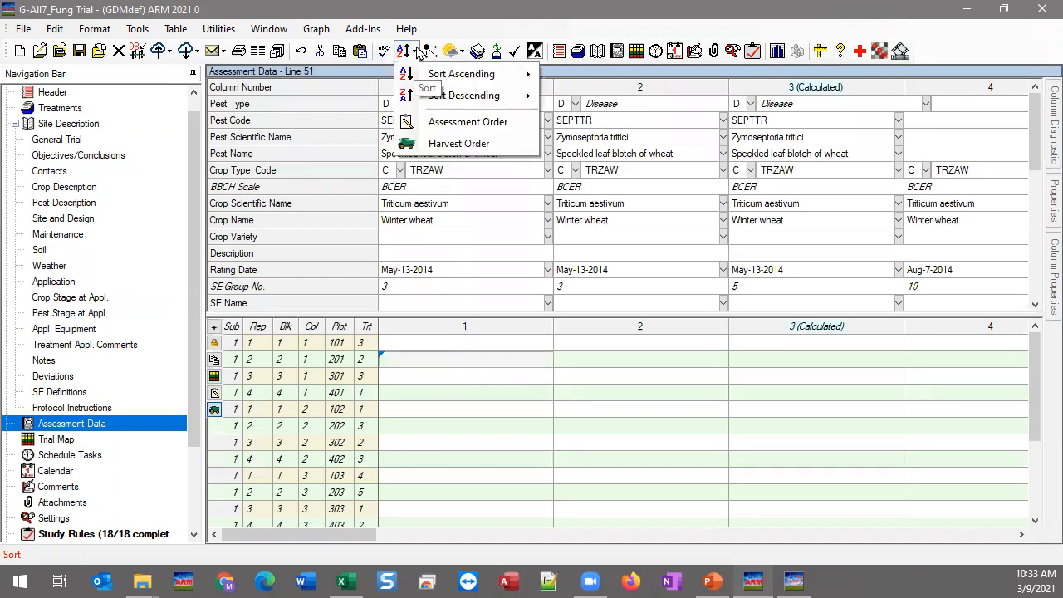
pyautogui.click(418, 53)
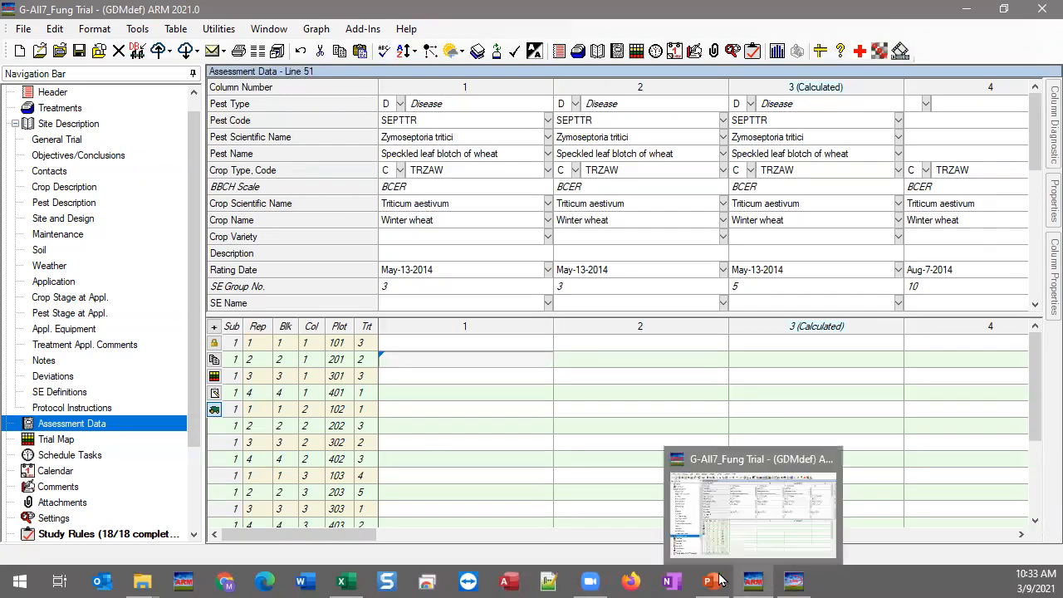
pyautogui.click(710, 581)
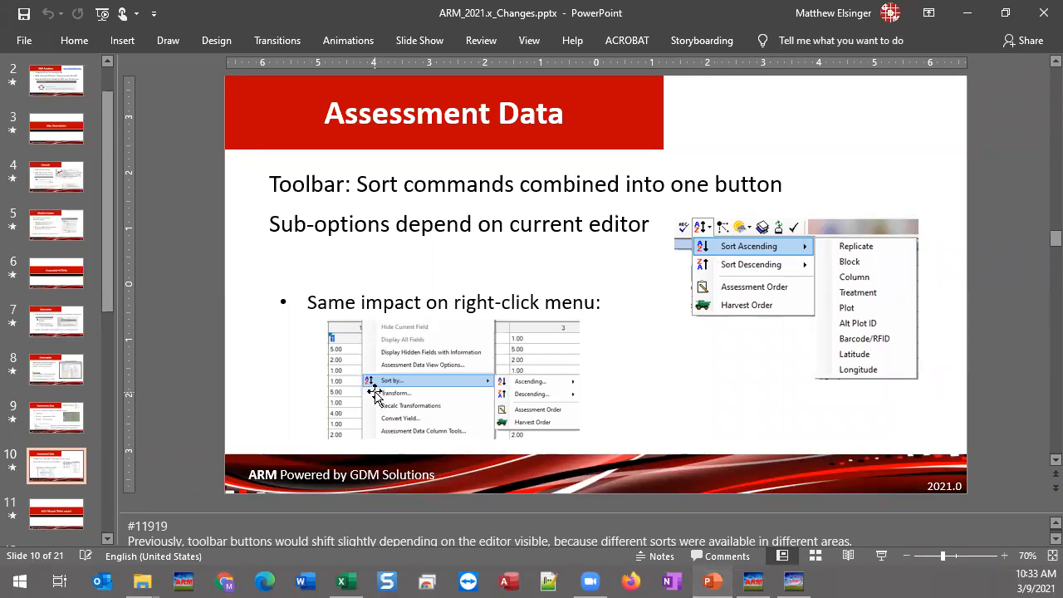
# Step: Sort plot rows descending by treatment via right-click Sort by, so treatment 5 comes first
pyautogui.click(752, 580)
pyautogui.rightClick(465, 375)
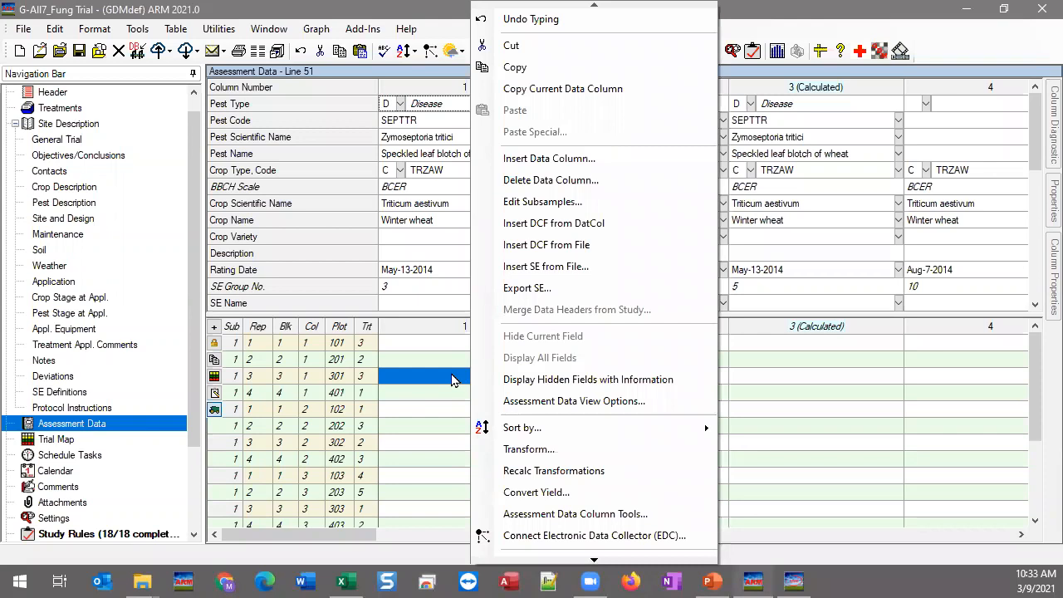
pyautogui.moveTo(626, 433)
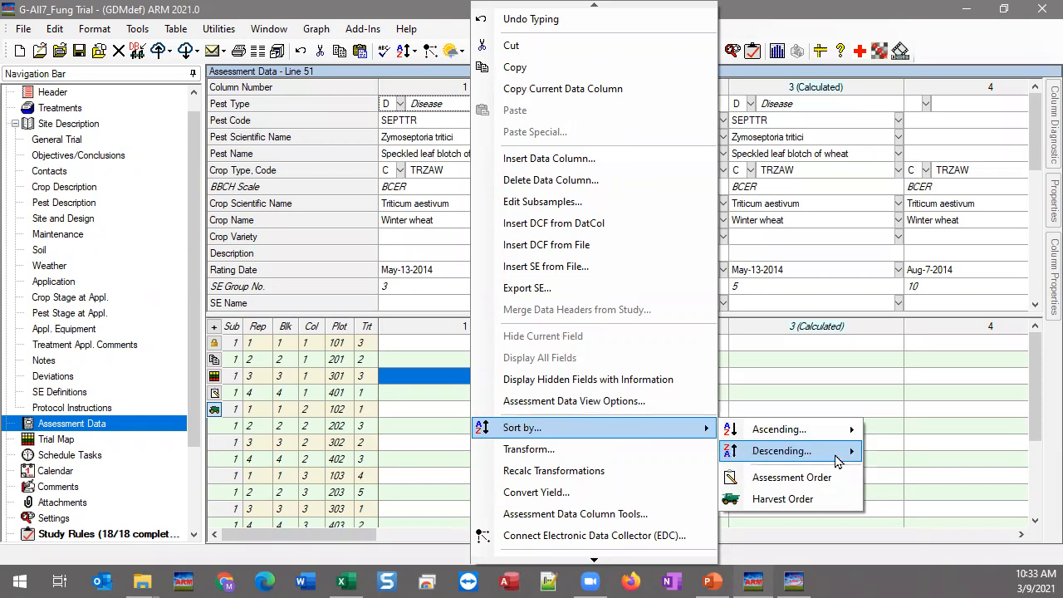
pyautogui.moveTo(836, 461)
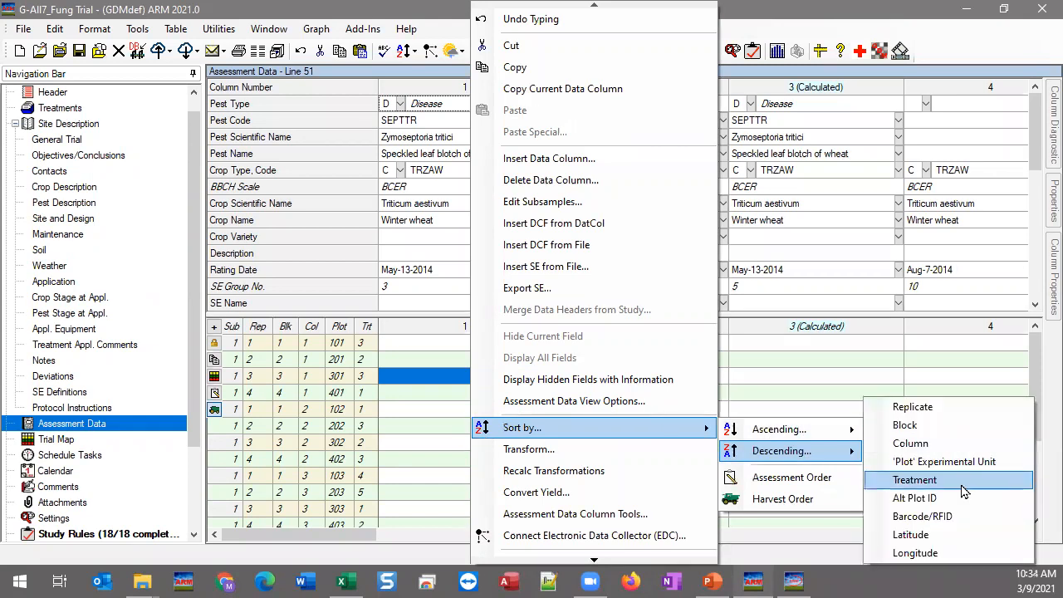
pyautogui.click(913, 480)
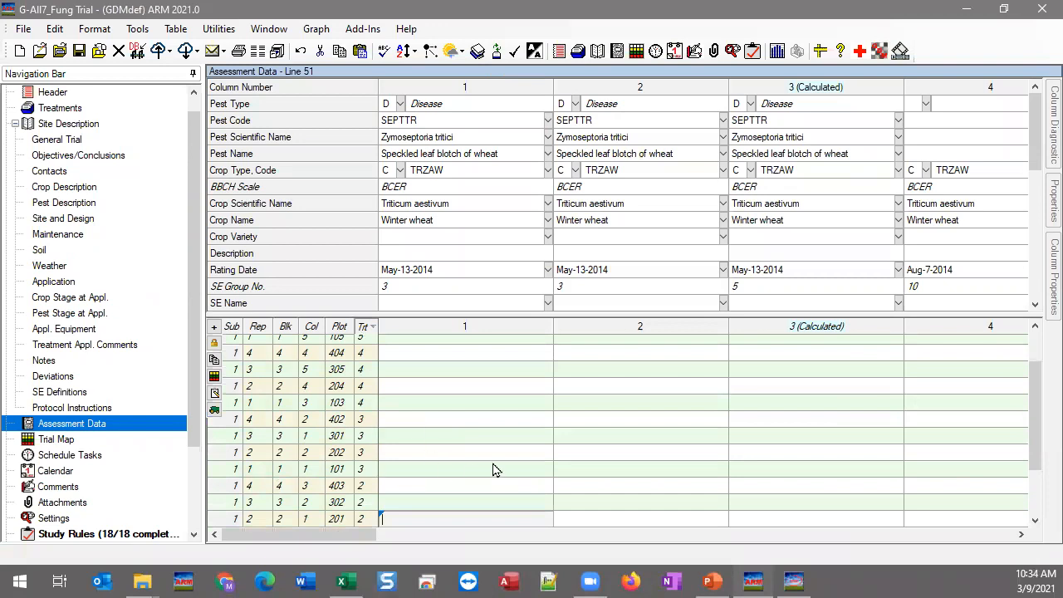
pyautogui.scroll(2, 492, 470)
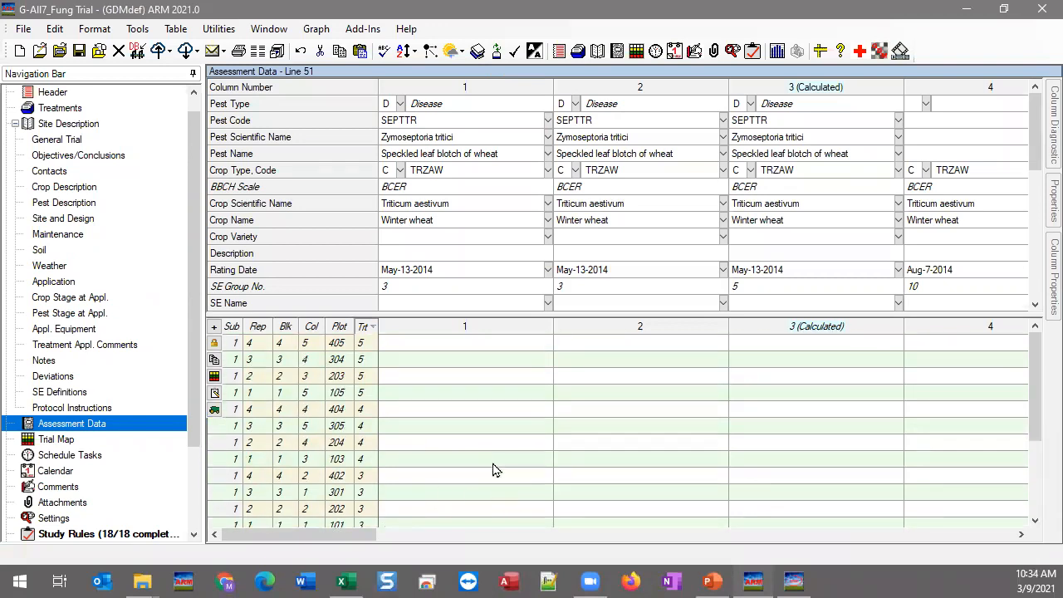
pyautogui.click(474, 344)
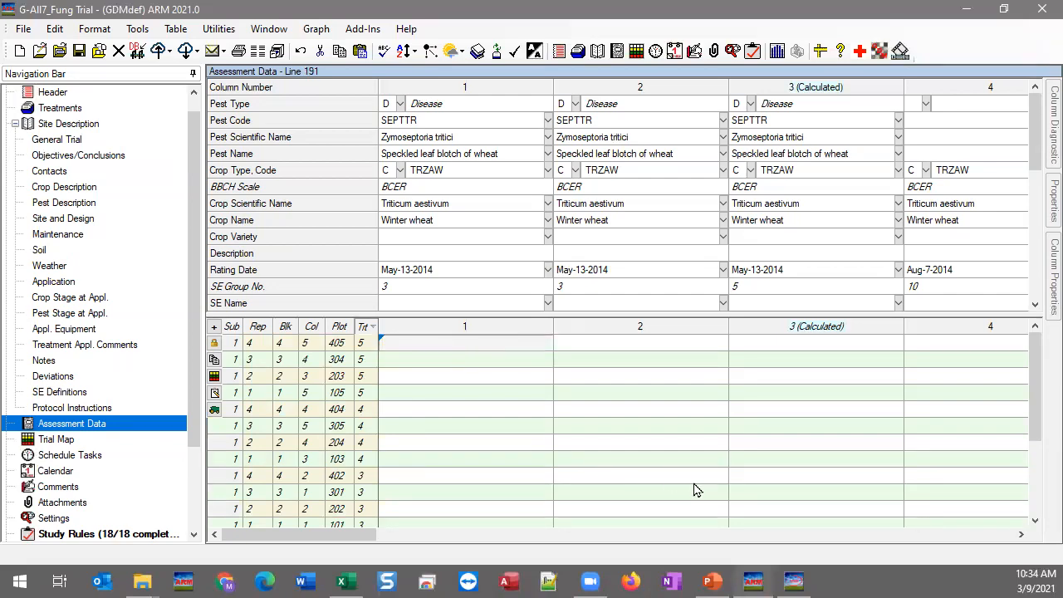
pyautogui.click(712, 581)
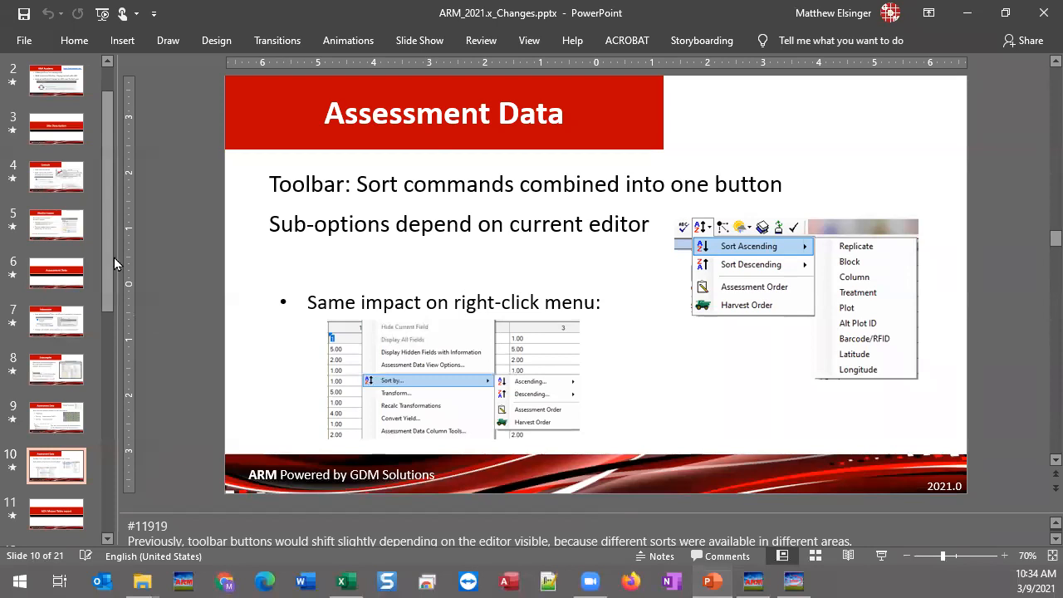
# Step: Move to slide 11, 'AOV Means Table report', then slide 12, 'Descriptive Statistics'
pyautogui.moveTo(112, 214); pyautogui.dragTo(100, 403)
pyautogui.click(56, 107)
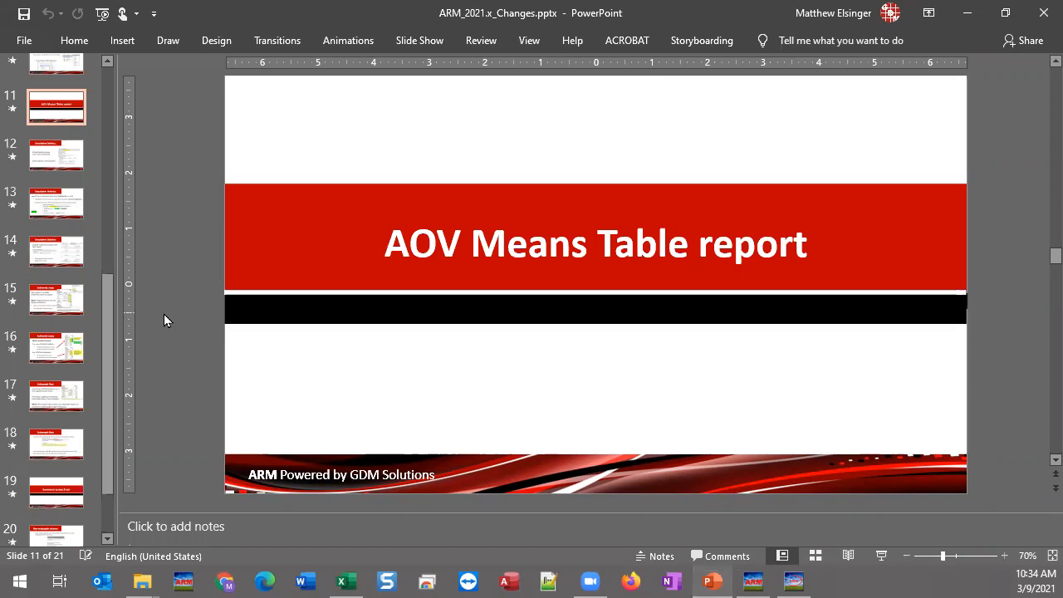
pyautogui.click(53, 161)
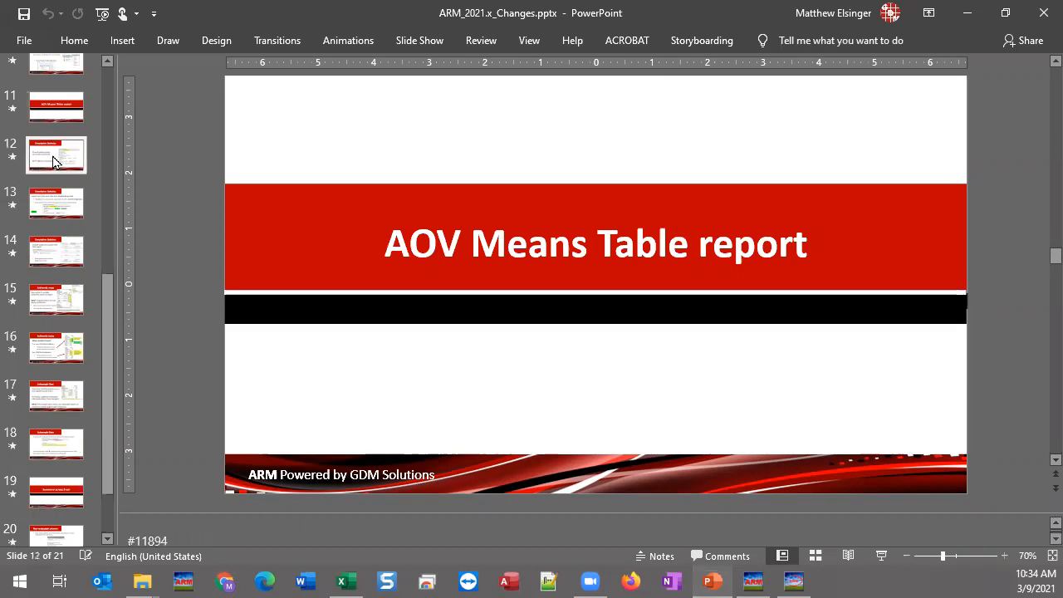
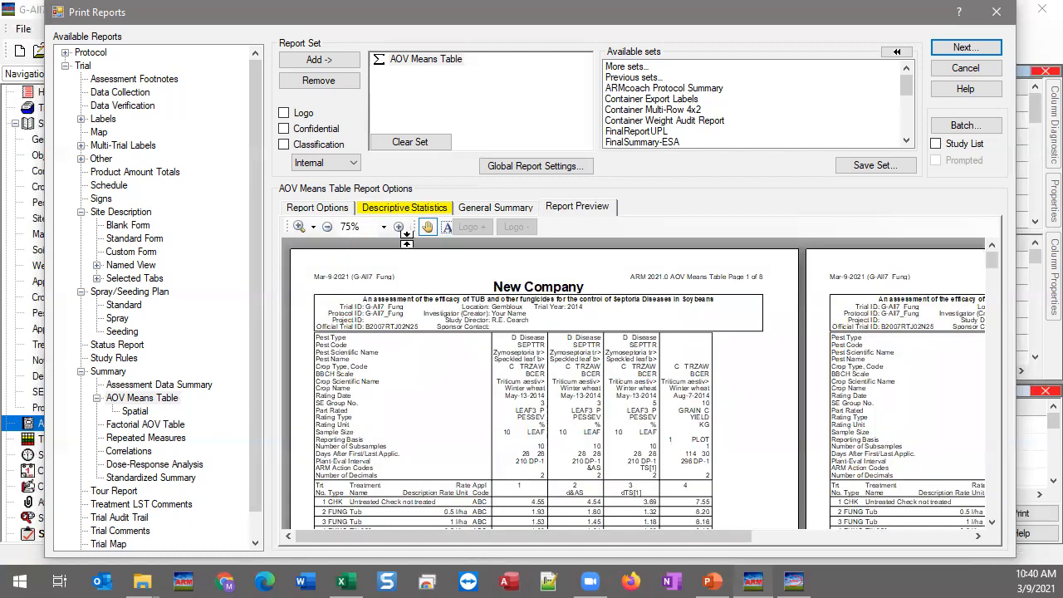
# Step: Zoom the AOV Means Table preview to 125% and scroll through the means and statistics pages
pyautogui.click(398, 227)
pyautogui.click(399, 226)
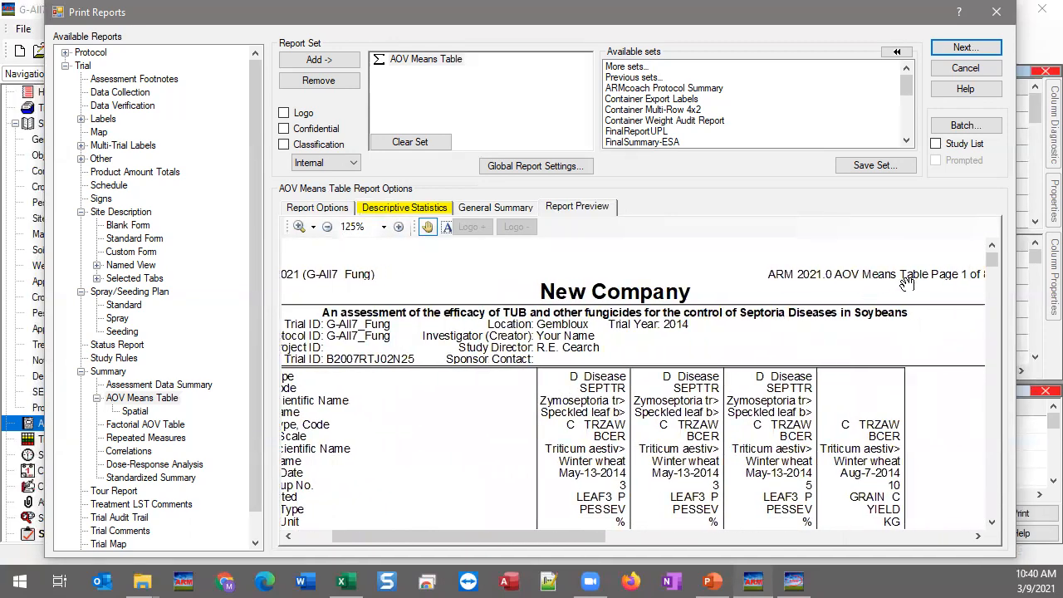
pyautogui.scroll(-4, 573, 411)
pyautogui.scroll(-5, 564, 426)
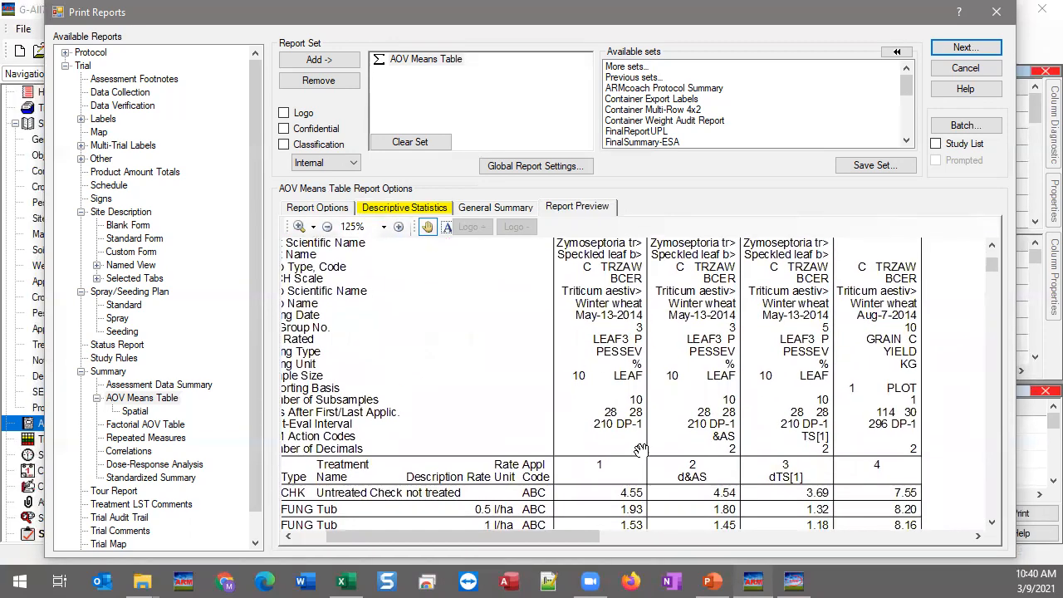
pyautogui.scroll(-4, 628, 465)
pyautogui.scroll(3, 636, 496)
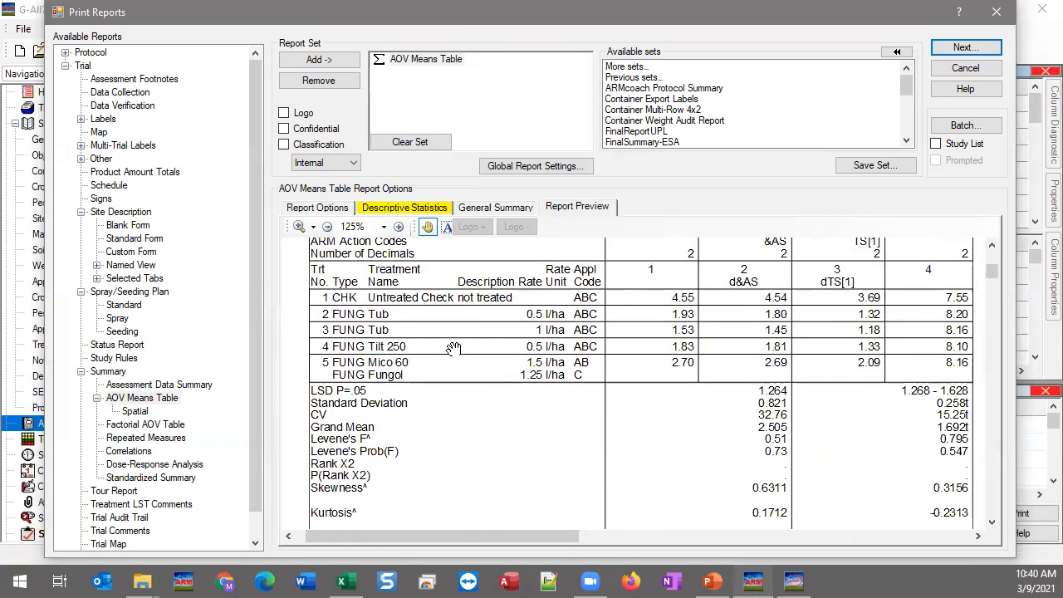
pyautogui.scroll(-15, 614, 497)
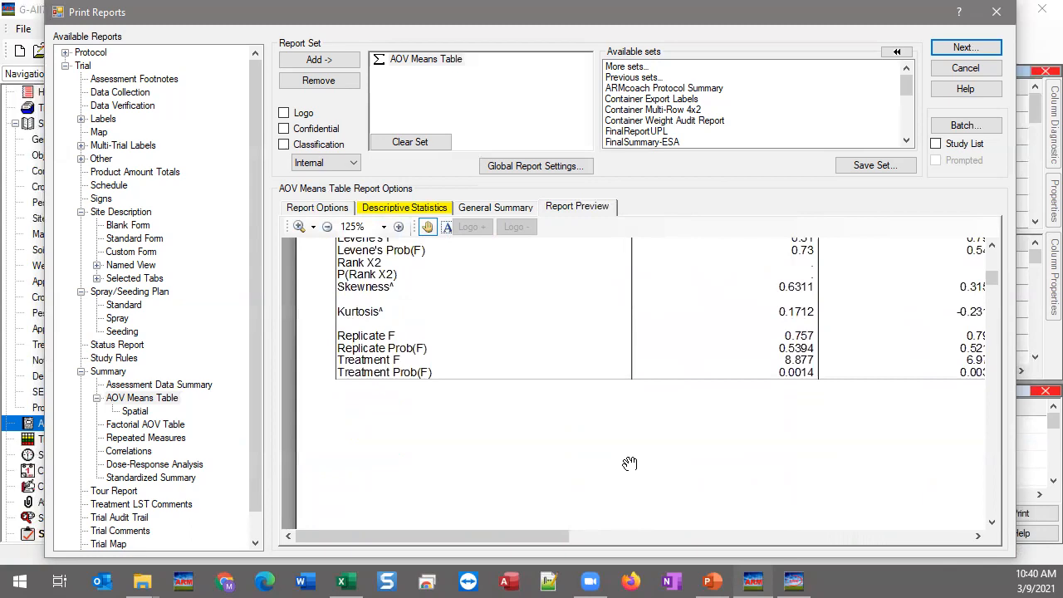
pyautogui.scroll(-6, 616, 291)
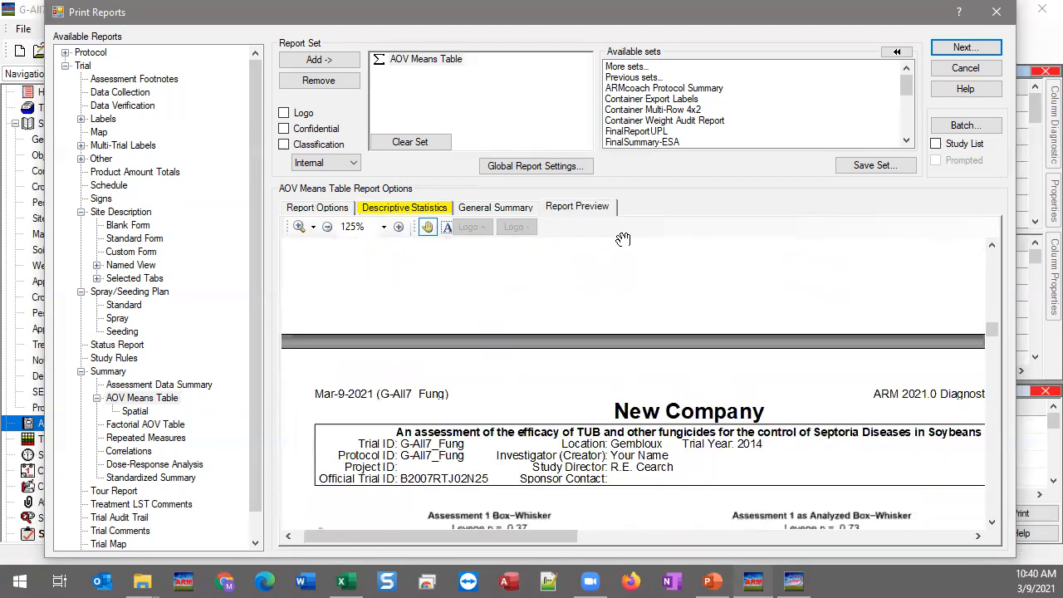
pyautogui.scroll(-5, 616, 471)
# Step: Pan through the box-whisker, Q-Q, spread-location and histogram diagnostic plots for Assessments 2 and 3
pyautogui.moveTo(570, 358); pyautogui.dragTo(496, 435)
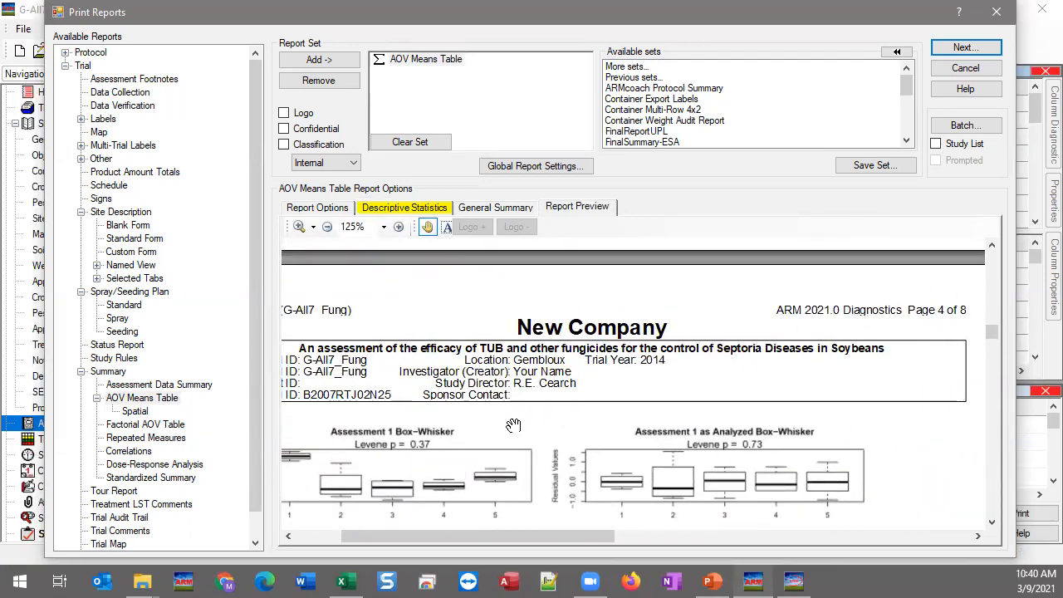
pyautogui.scroll(-6, 515, 468)
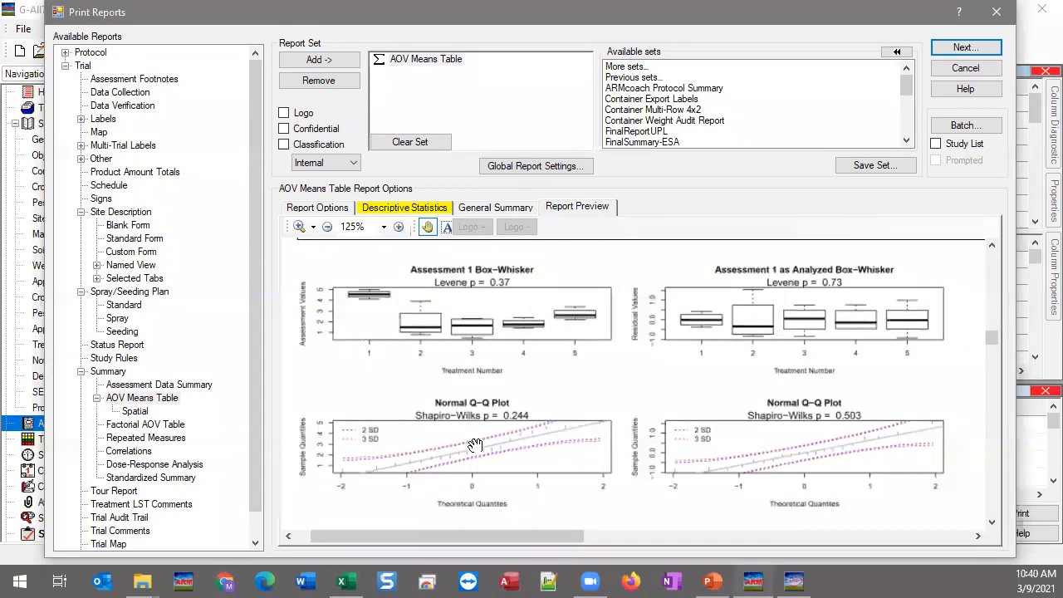
pyautogui.scroll(-1, 588, 440)
pyautogui.scroll(-5, 572, 407)
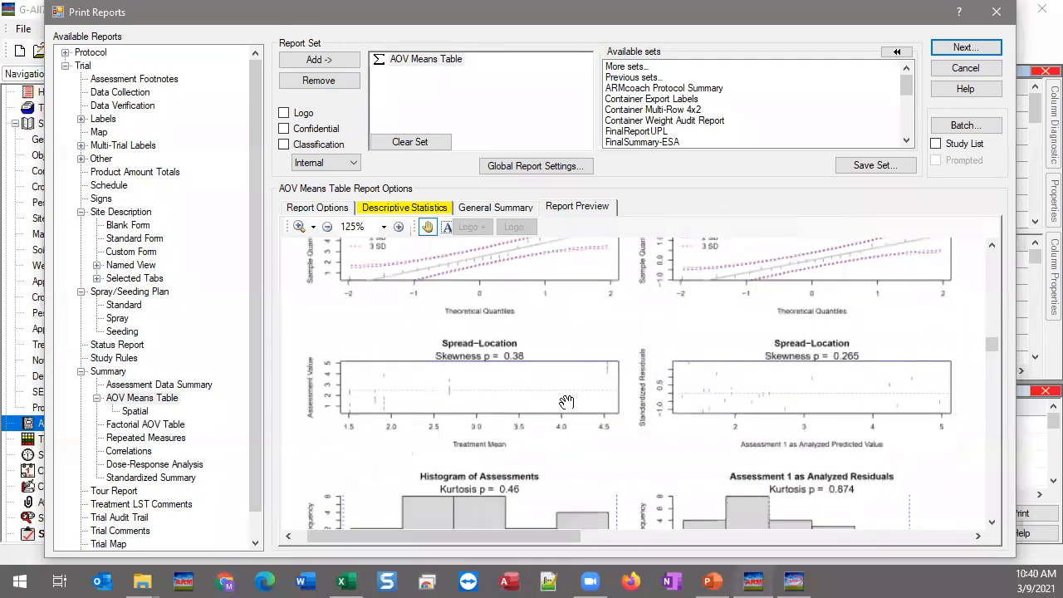
pyautogui.scroll(-3, 567, 349)
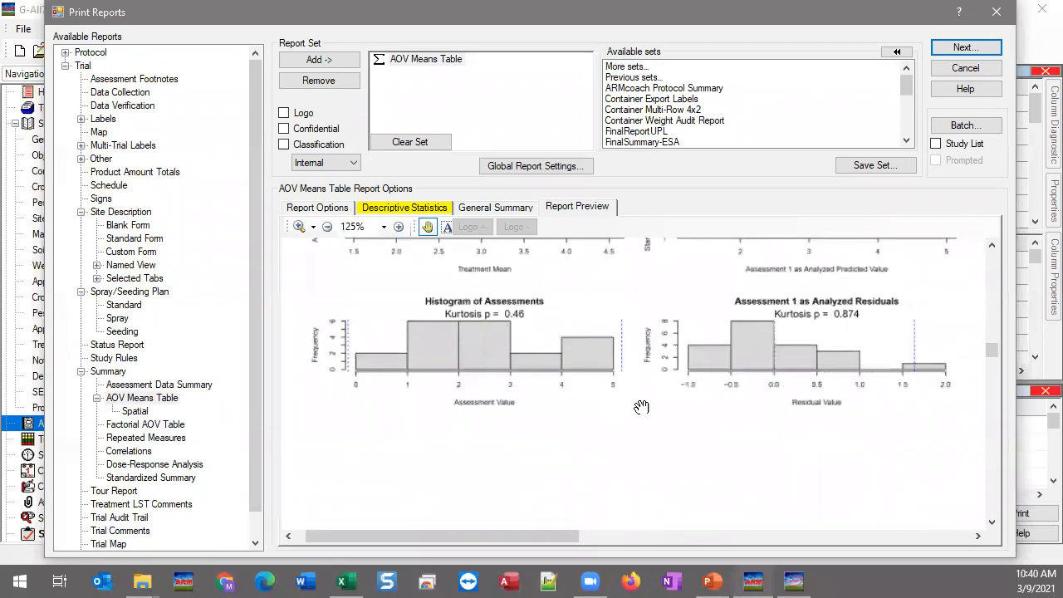
pyautogui.moveTo(971, 384); pyautogui.dragTo(754, 382)
pyautogui.moveTo(677, 369); pyautogui.dragTo(834, 536)
pyautogui.scroll(10, 789, 456)
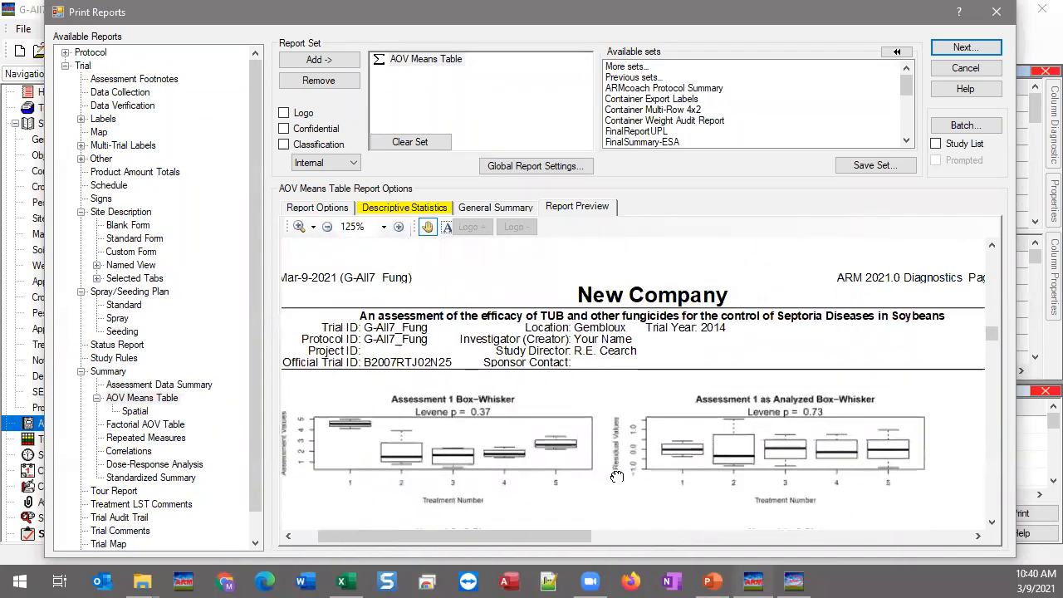
pyautogui.moveTo(865, 403); pyautogui.dragTo(922, 375)
pyautogui.scroll(-10, 733, 422)
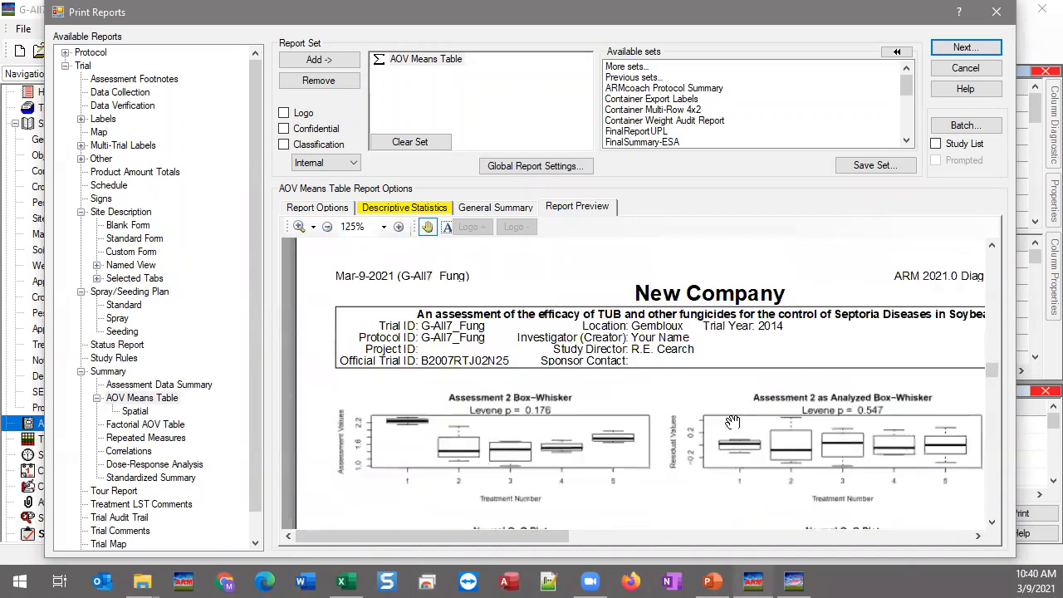
pyautogui.scroll(-10, 660, 438)
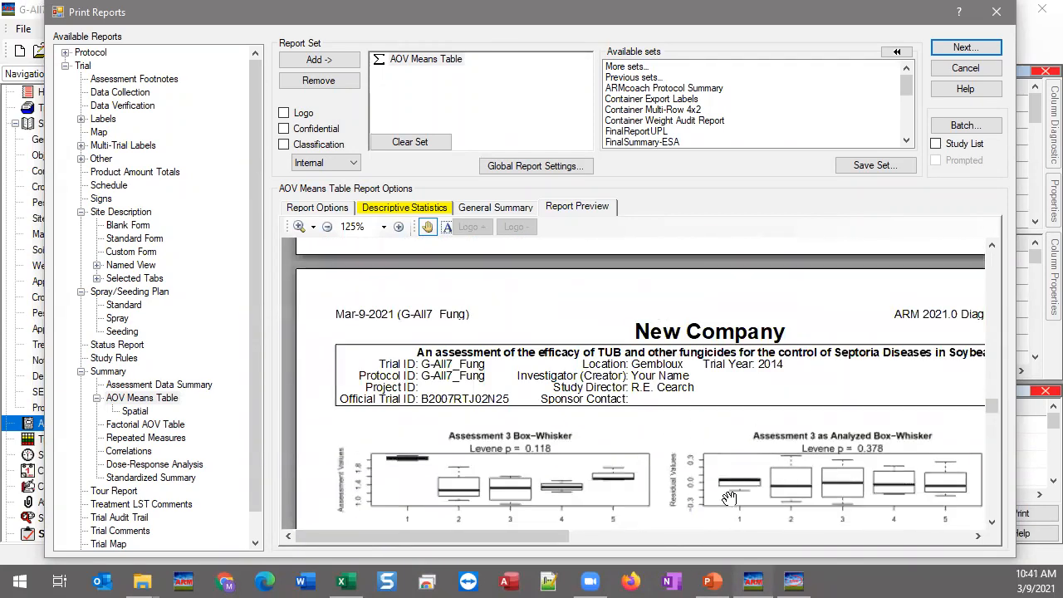
pyautogui.scroll(-3, 728, 498)
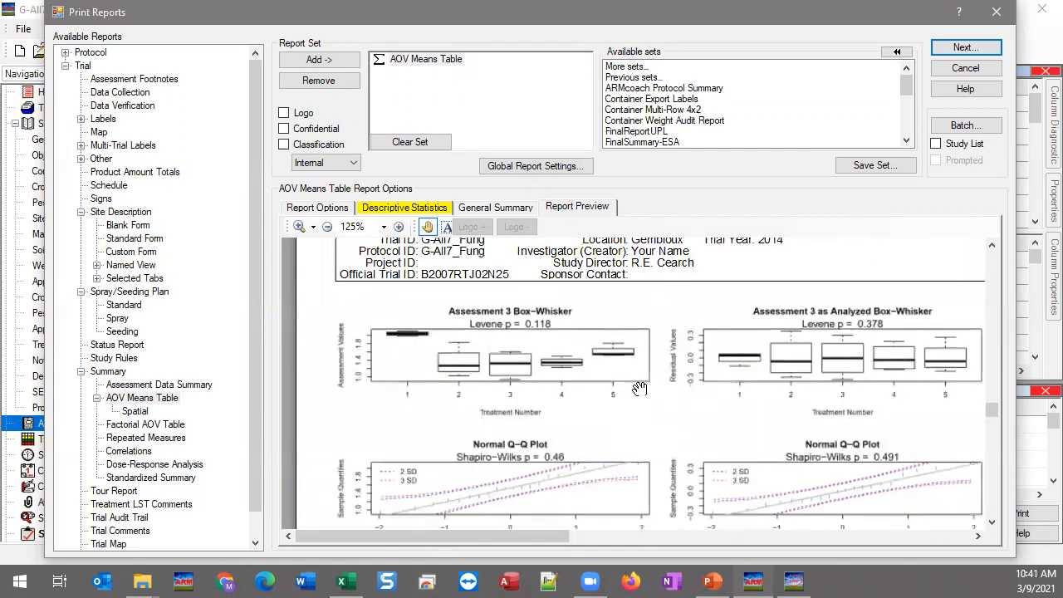
pyautogui.scroll(-3, 764, 489)
pyautogui.scroll(-3, 748, 317)
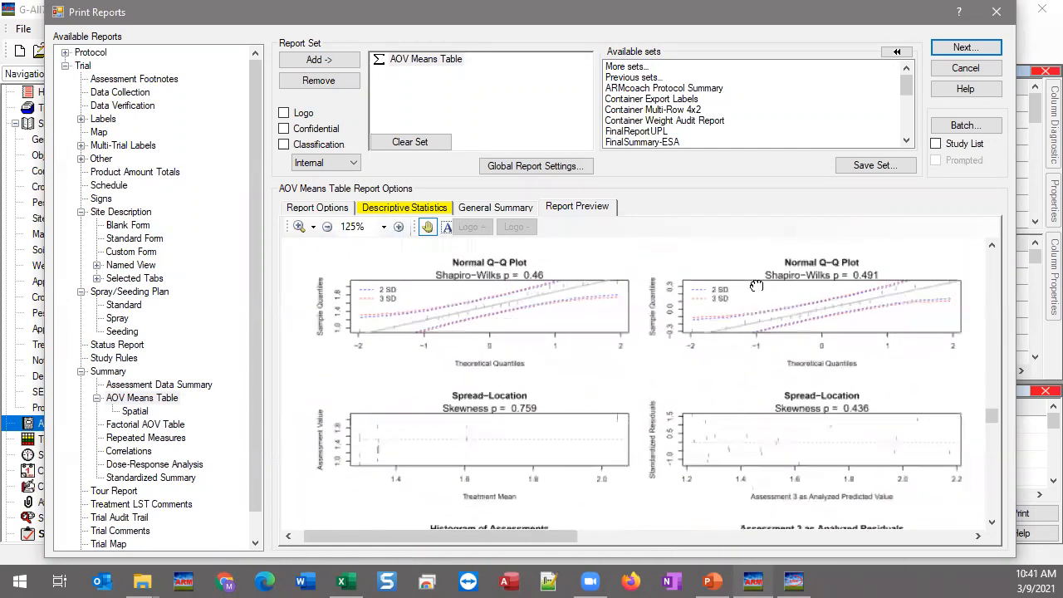
pyautogui.scroll(-3, 655, 336)
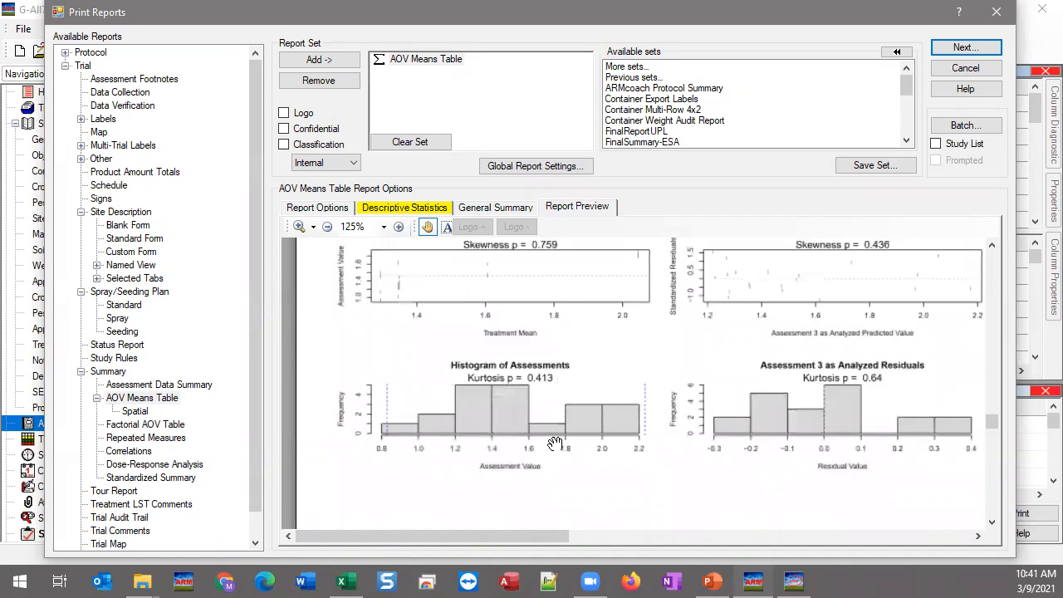
pyautogui.scroll(3, 675, 383)
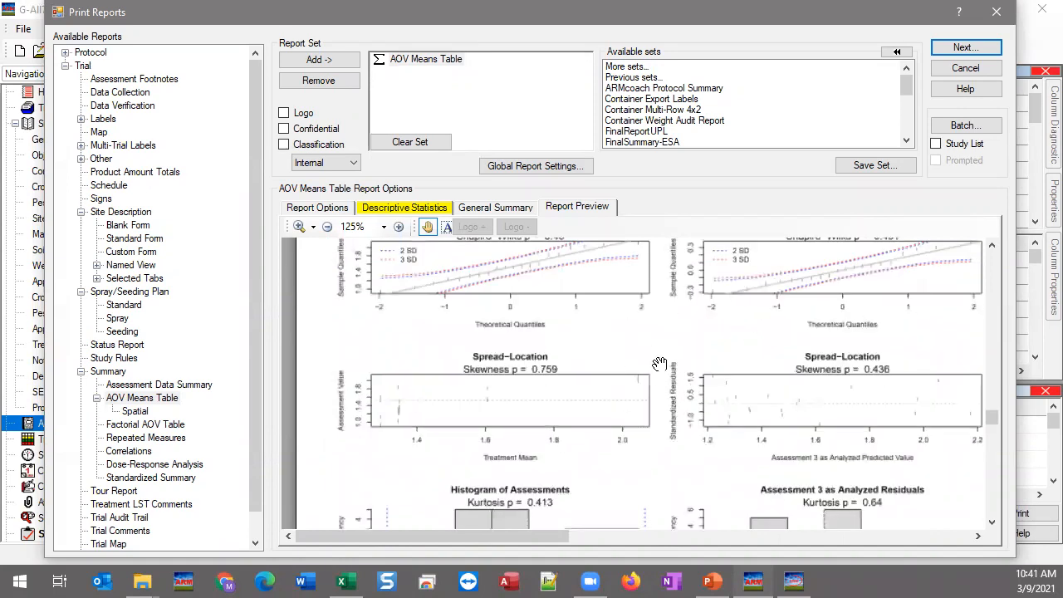
pyautogui.scroll(2, 656, 364)
# Step: On Descriptive Statistics, change the Diagnostic report Layout from 4 X 2 to 2 X 2 and regenerate the preview
pyautogui.click(425, 209)
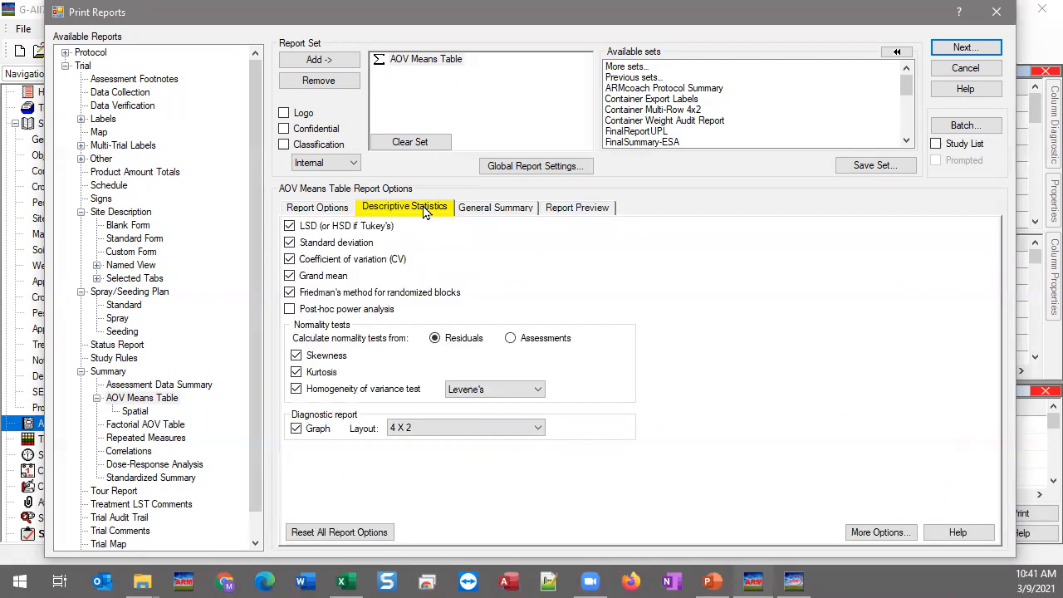
pyautogui.click(408, 428)
pyautogui.click(438, 455)
pyautogui.click(596, 208)
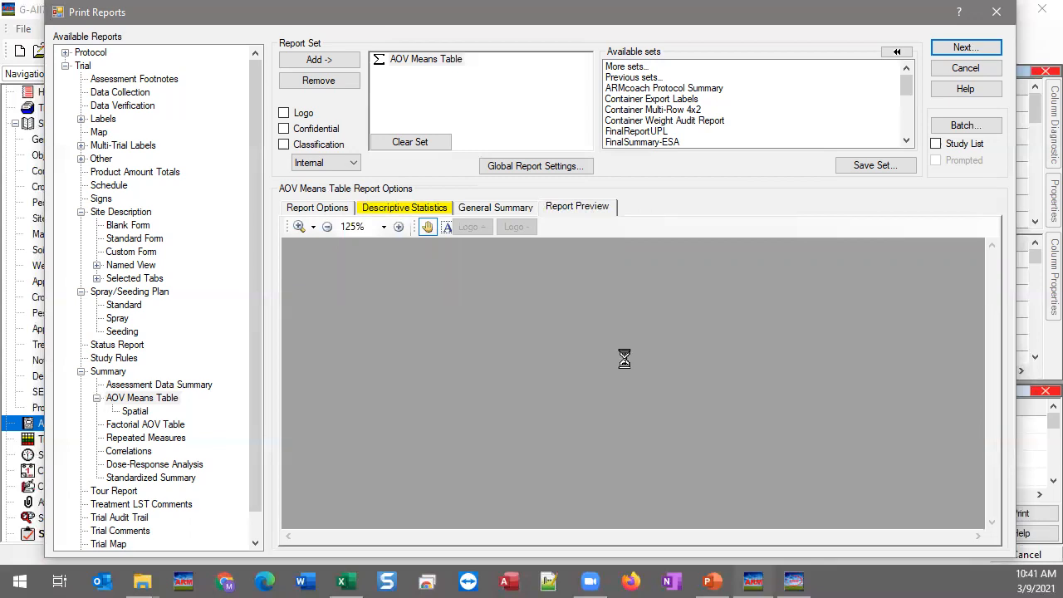
# Step: Examine Assessment 1's enlarged box-whisker and Normal Q-Q plots, shown two per row
pyautogui.scroll(-10, 625, 361)
pyautogui.scroll(-5, 625, 361)
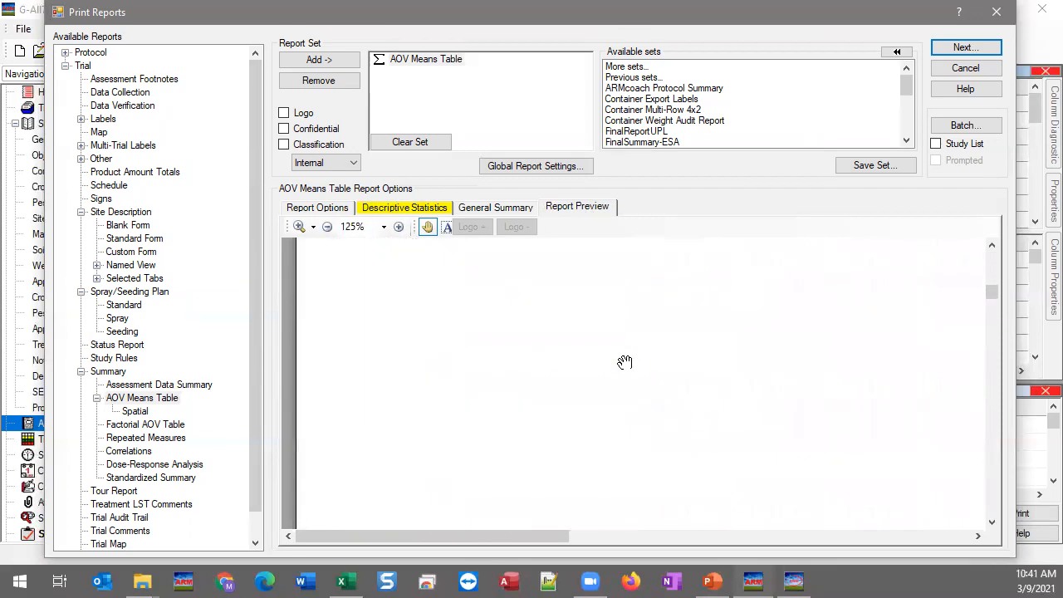
pyautogui.moveTo(647, 415); pyautogui.dragTo(596, 402)
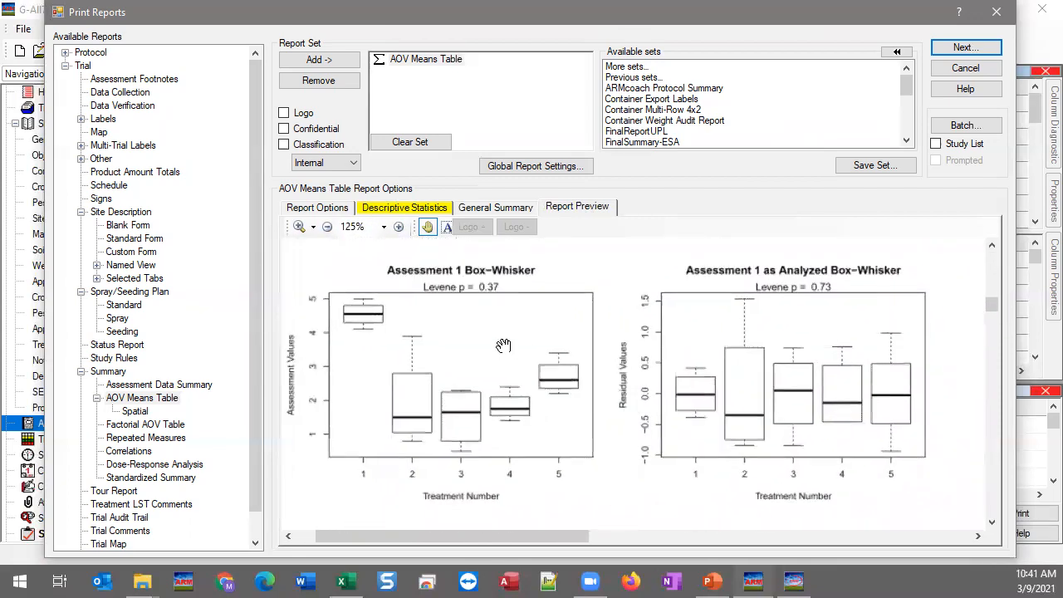
pyautogui.moveTo(608, 359); pyautogui.dragTo(555, 330)
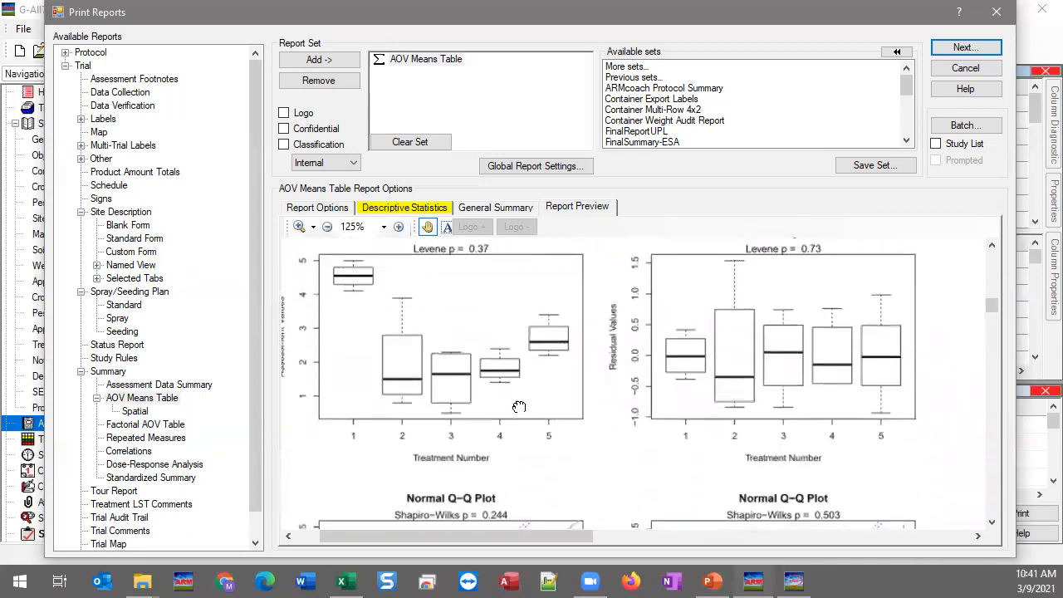
pyautogui.moveTo(628, 435); pyautogui.dragTo(631, 238)
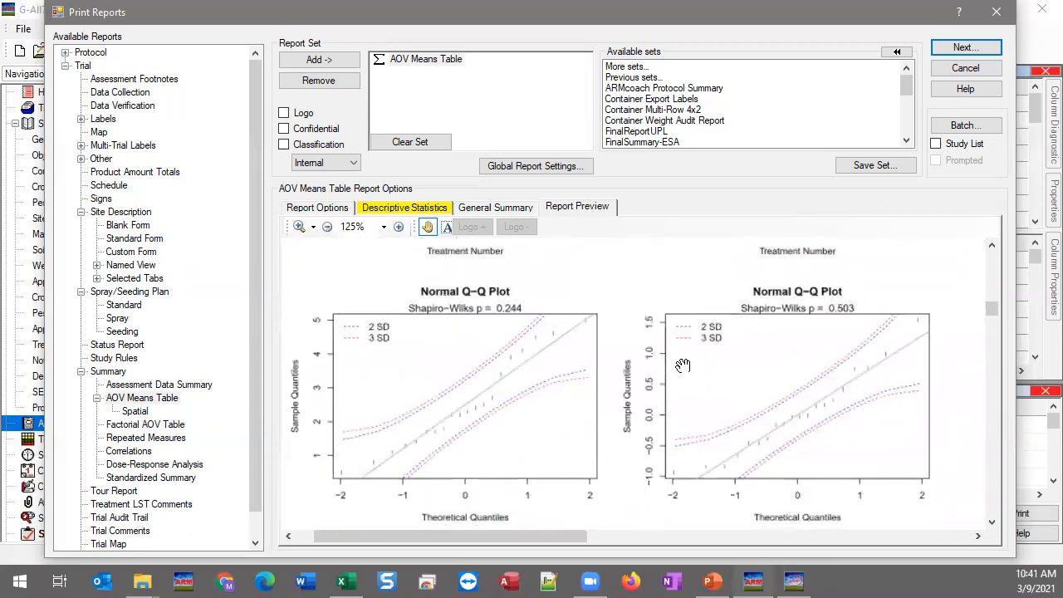
pyautogui.moveTo(618, 444); pyautogui.dragTo(626, 293)
# Step: Move on to the next page to view the Spread-Location plots and histograms
pyautogui.moveTo(601, 468); pyautogui.dragTo(612, 306)
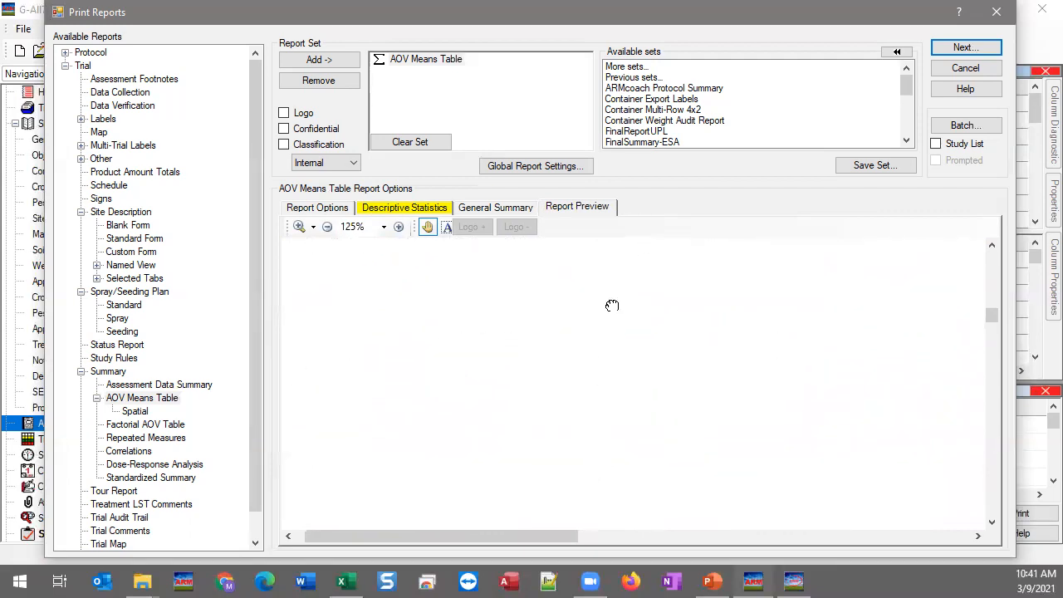
pyautogui.moveTo(597, 437); pyautogui.dragTo(573, 419)
pyautogui.scroll(-2, 572, 419)
pyautogui.scroll(1, 571, 368)
pyautogui.moveTo(510, 307); pyautogui.dragTo(515, 346)
pyautogui.moveTo(640, 315); pyautogui.dragTo(645, 319)
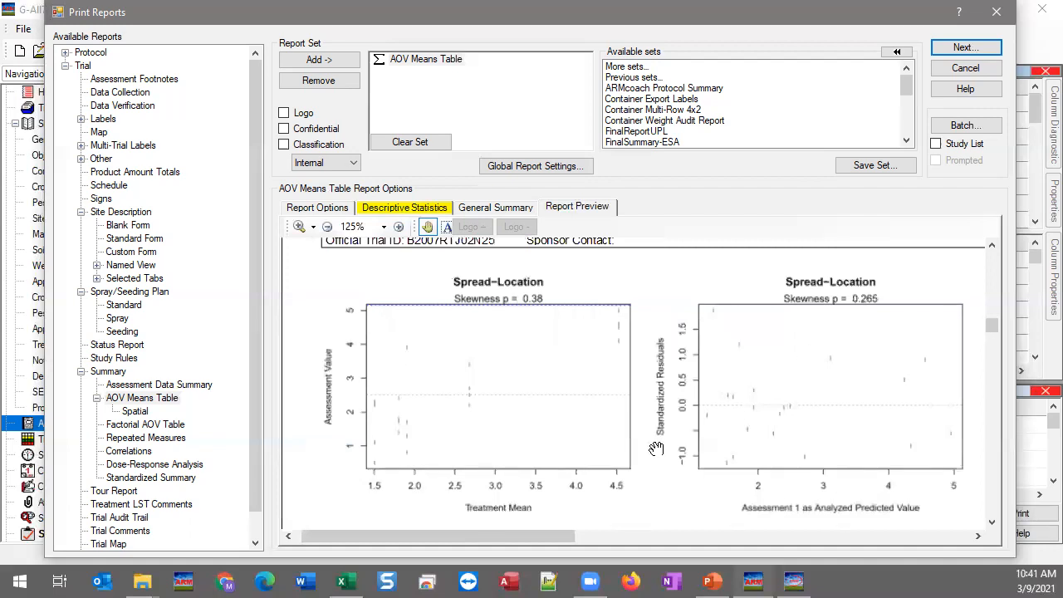
pyautogui.scroll(-3, 656, 449)
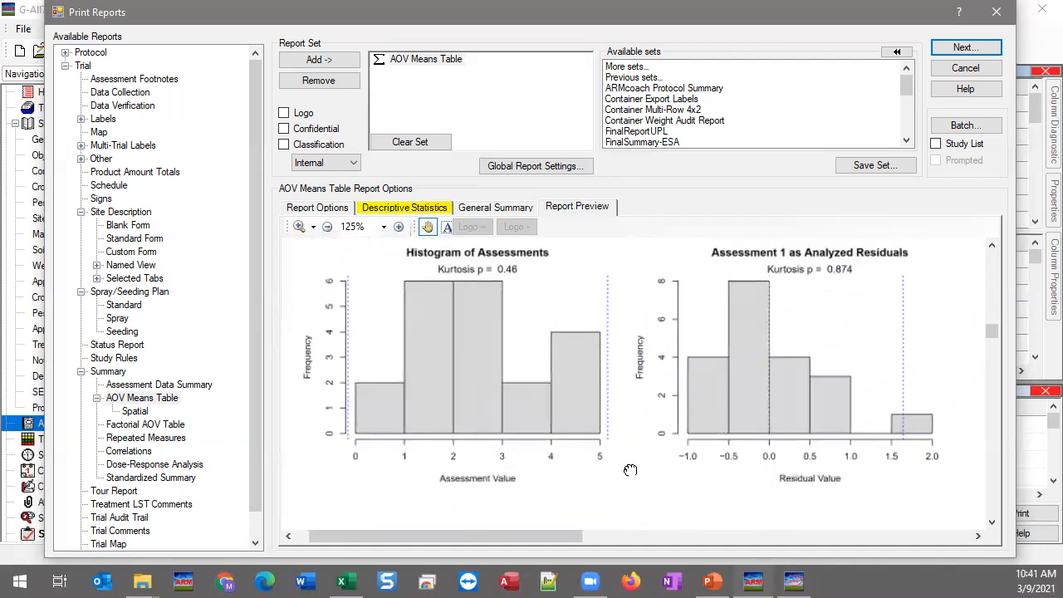
pyautogui.scroll(-3, 631, 469)
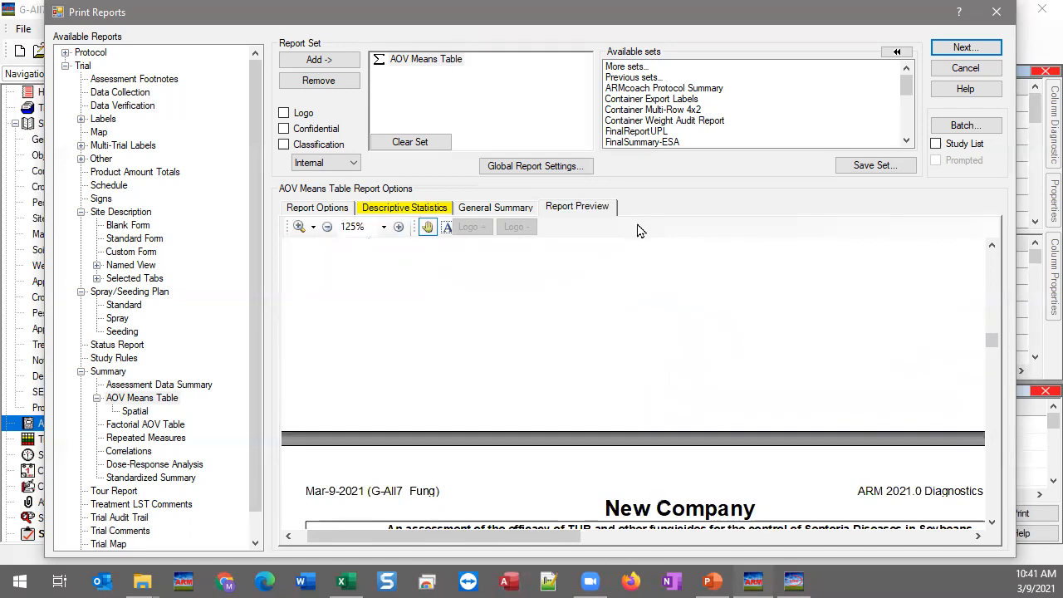
# Step: Return to the AOV Means Table's Descriptive Statistics options, with the diagnostic layout still at 2 X 2
pyautogui.click(400, 213)
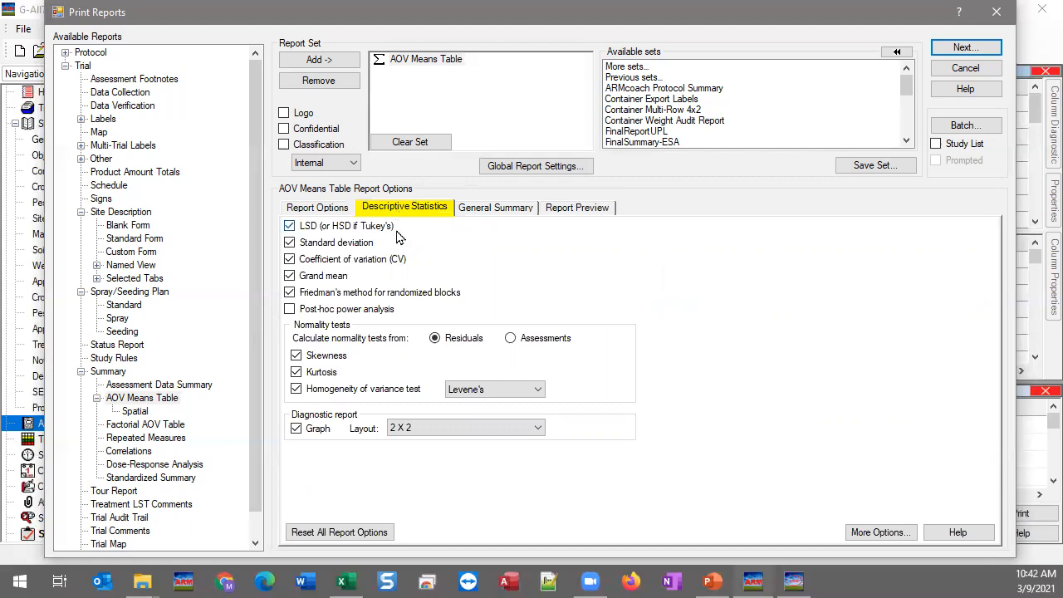
pyautogui.click(710, 581)
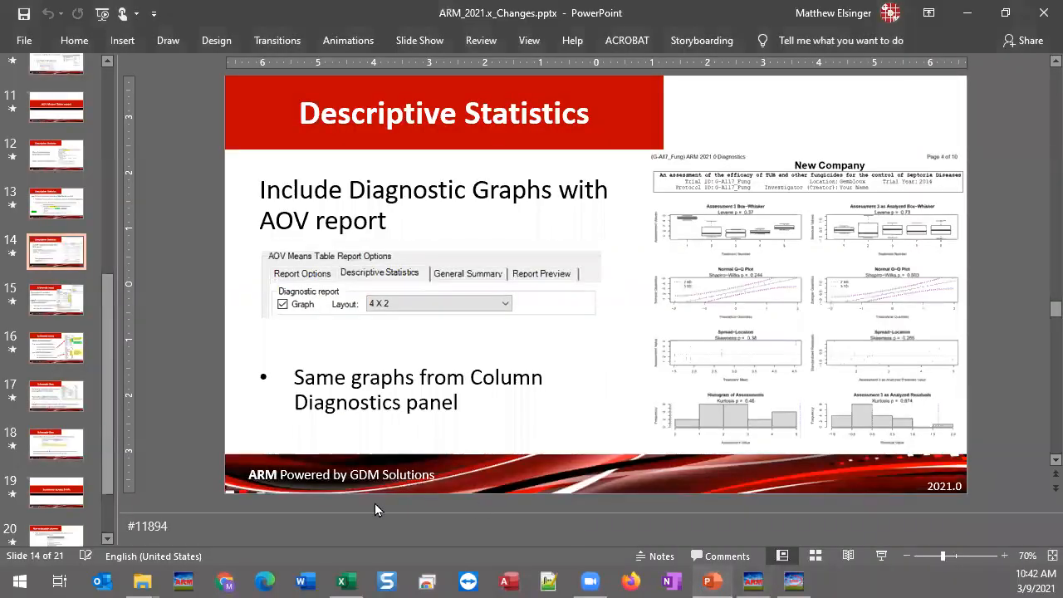
pyautogui.click(55, 306)
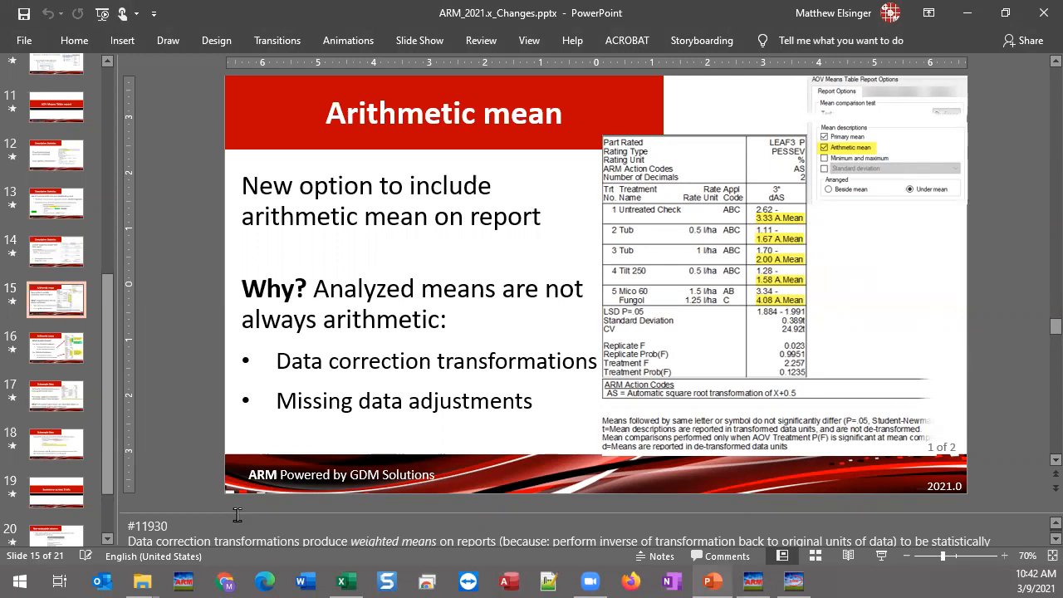
pyautogui.click(55, 250)
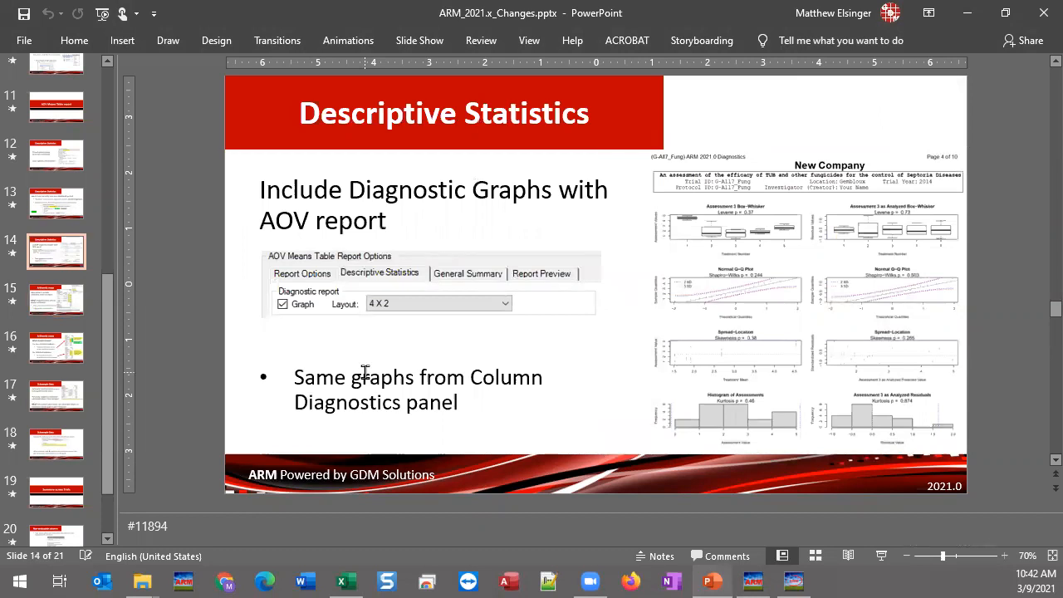
pyautogui.click(763, 580)
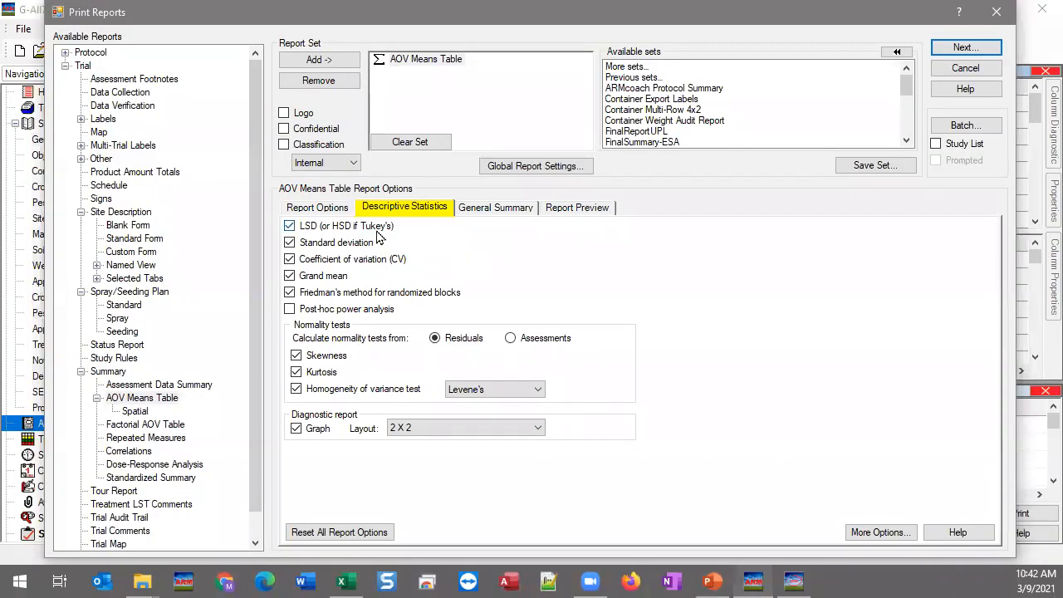
pyautogui.moveTo(378, 236)
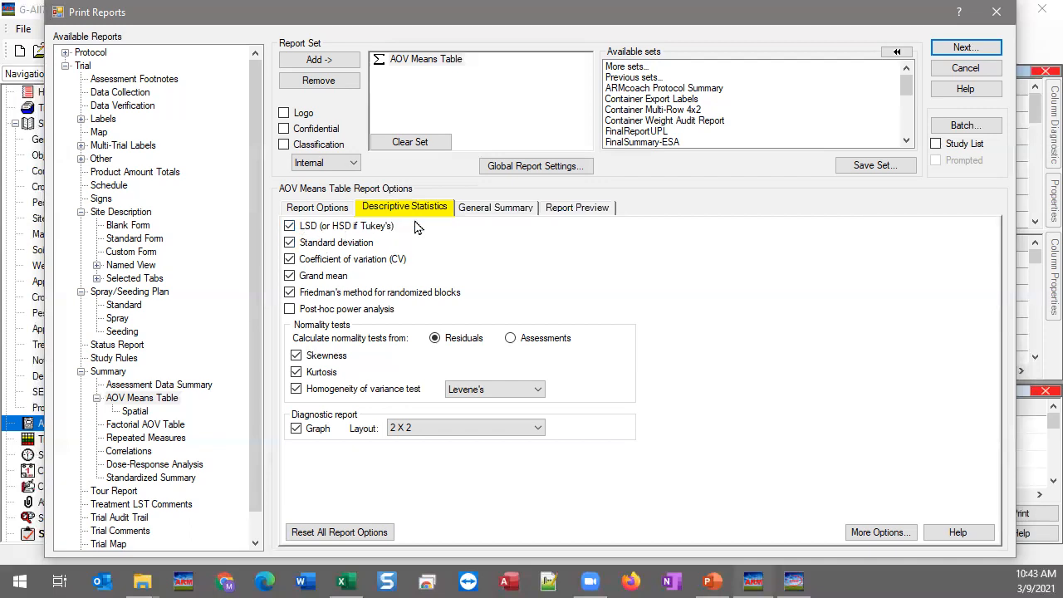
# Step: In Report Options, tick Standard deviation, switch it to Standard error, then untick it again
pyautogui.click(332, 214)
pyautogui.scroll(-2, 298, 376)
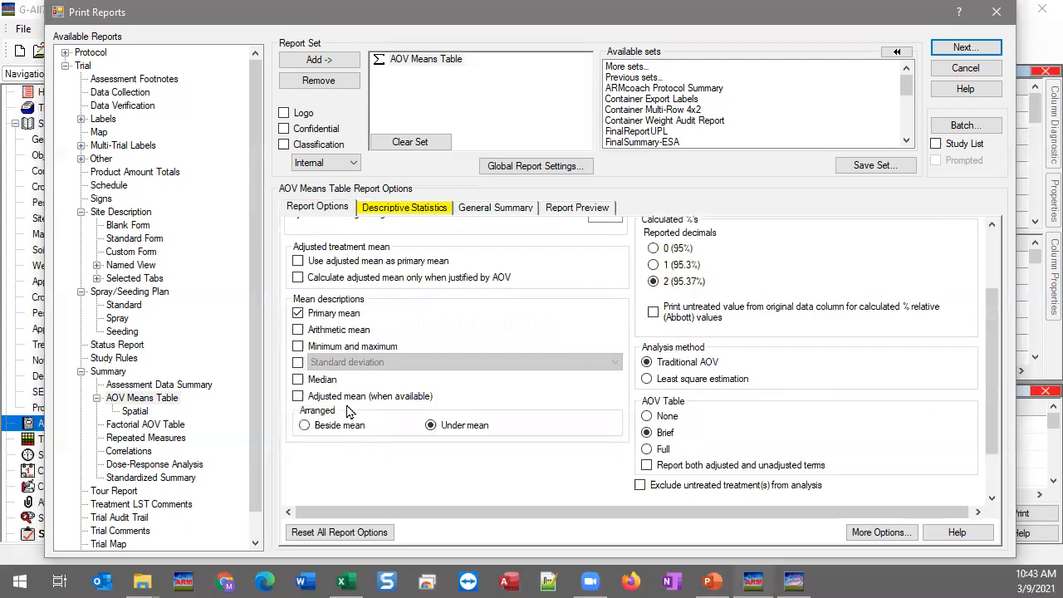
pyautogui.click(298, 363)
pyautogui.click(400, 365)
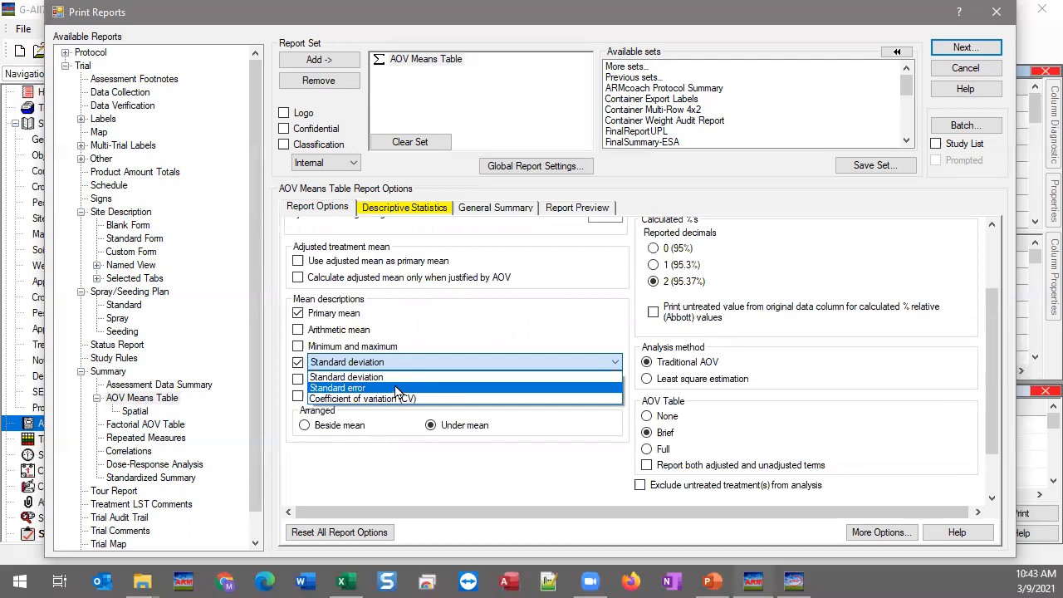
pyautogui.click(345, 388)
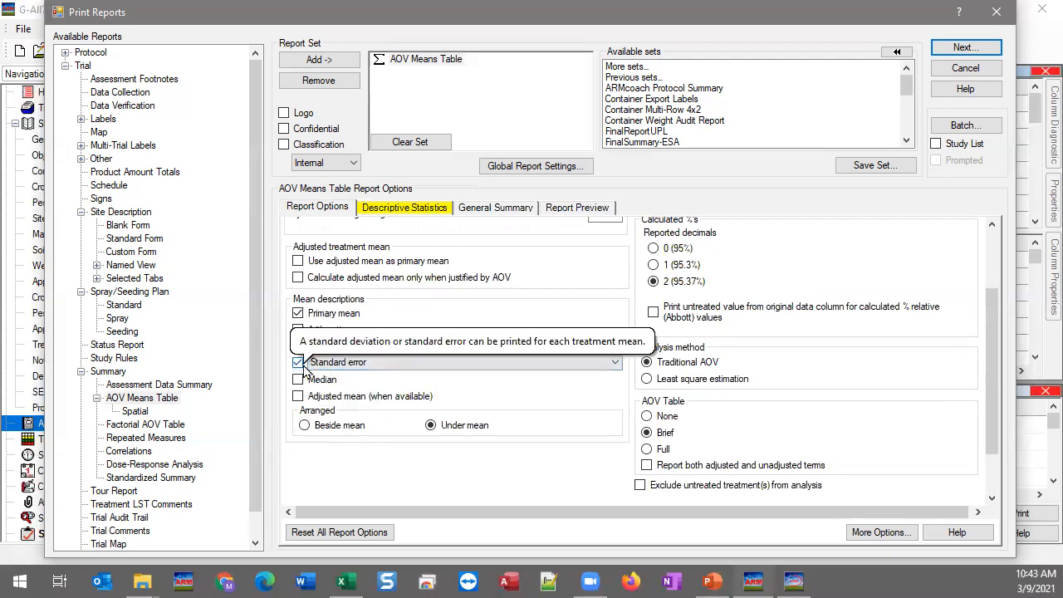
pyautogui.click(299, 364)
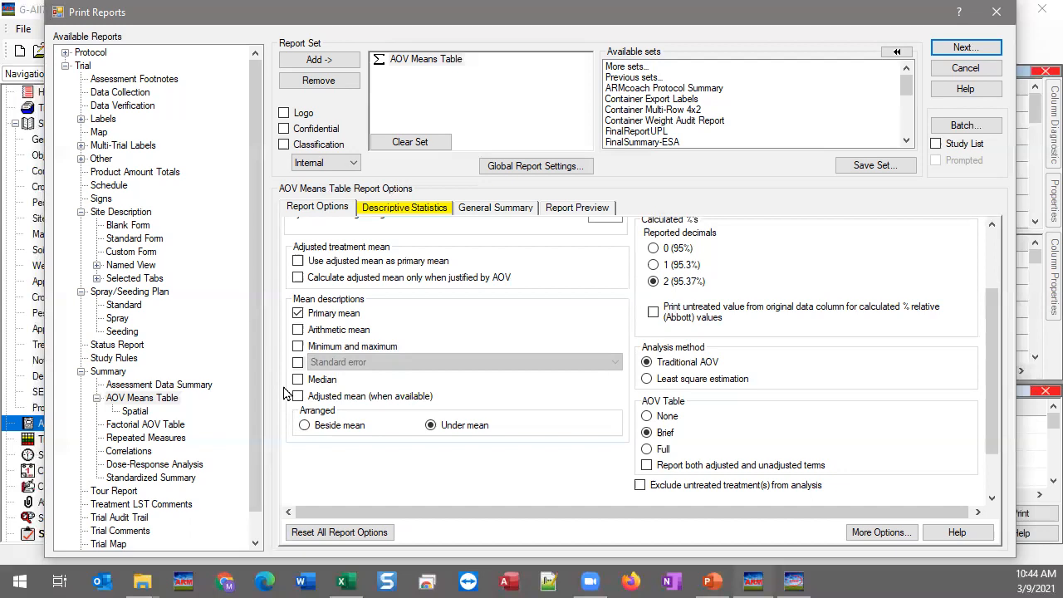
pyautogui.scroll(2, 519, 445)
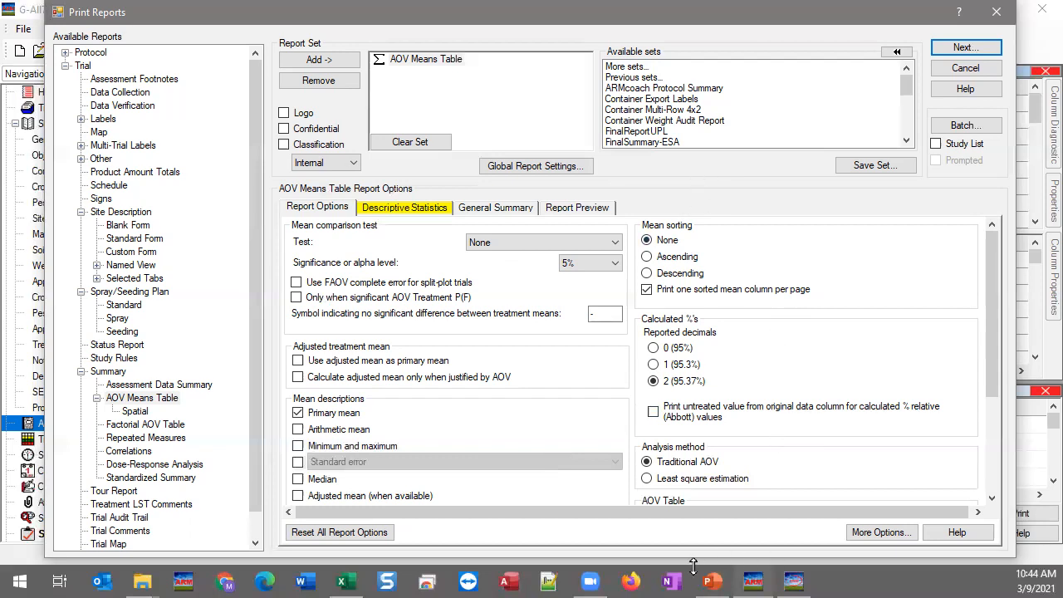
pyautogui.moveTo(716, 580)
# Step: Show PowerPoint slide 15, 'Arithmetic mean', then return to ARM and close the Print Reports dialog
pyautogui.click(712, 579)
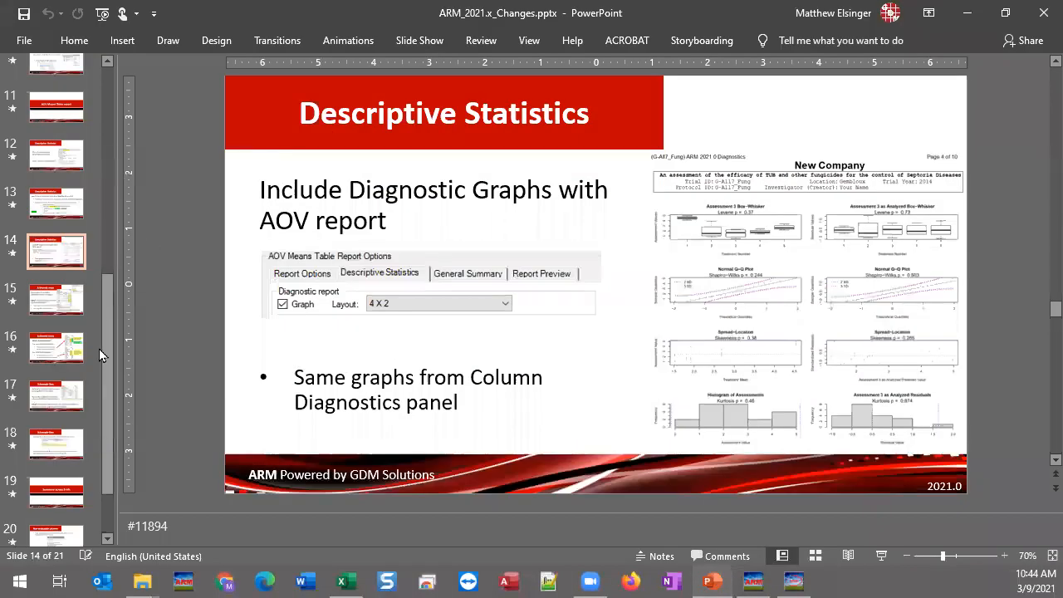
pyautogui.click(65, 311)
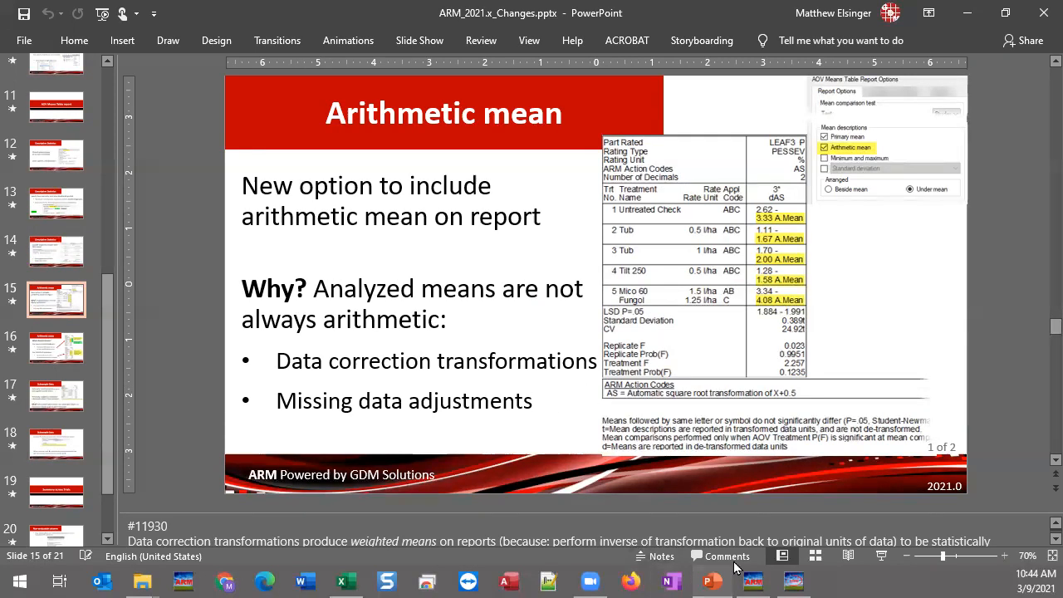
pyautogui.click(752, 581)
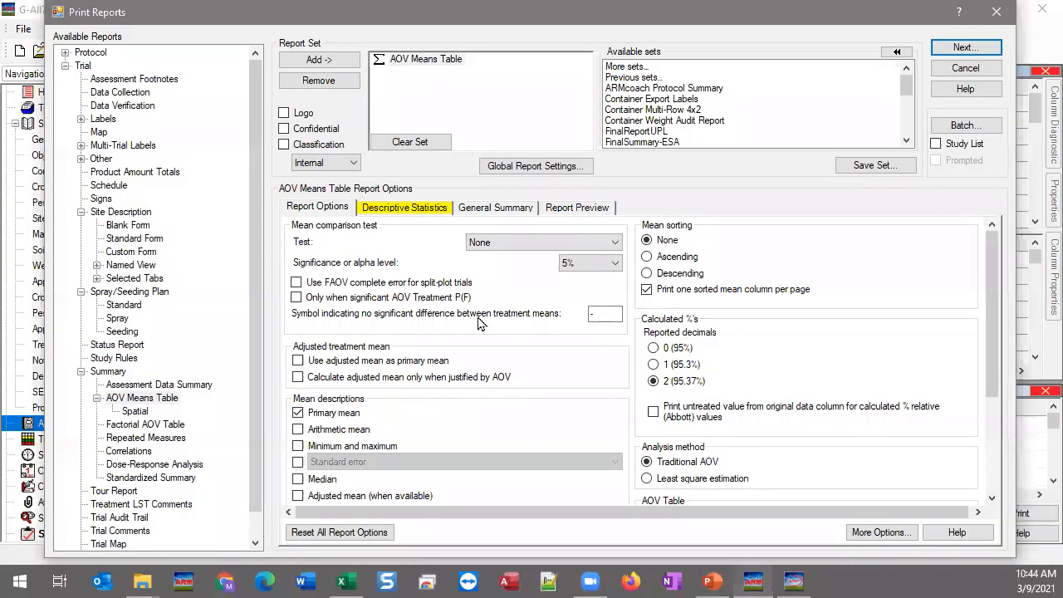
pyautogui.click(995, 11)
# Step: Close the Study Rules panel and select values in assessment columns 1 and 2
pyautogui.click(475, 310)
pyautogui.scroll(-3, 676, 204)
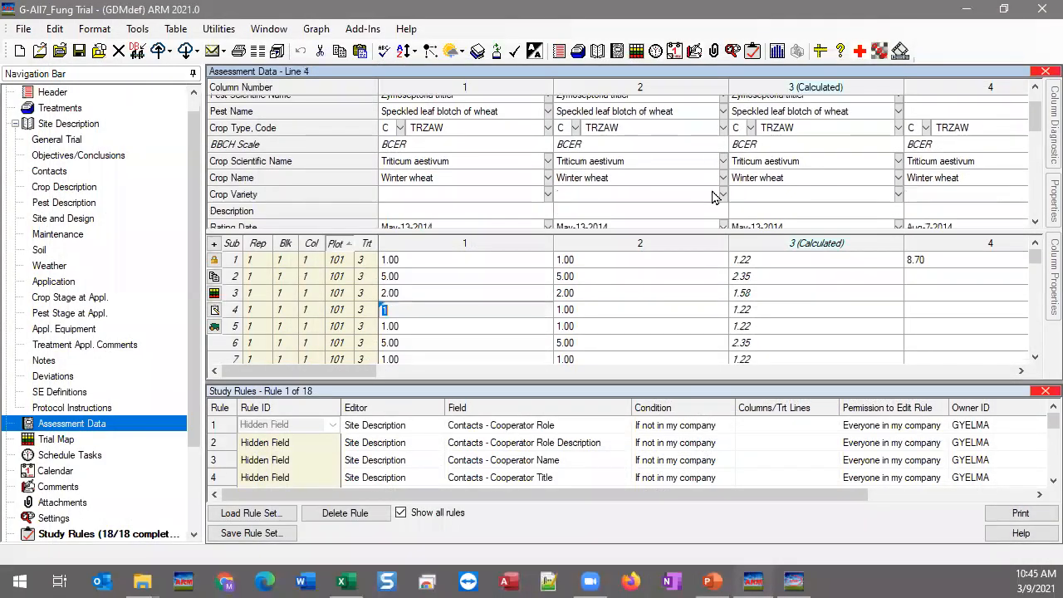
pyautogui.scroll(-3, 676, 204)
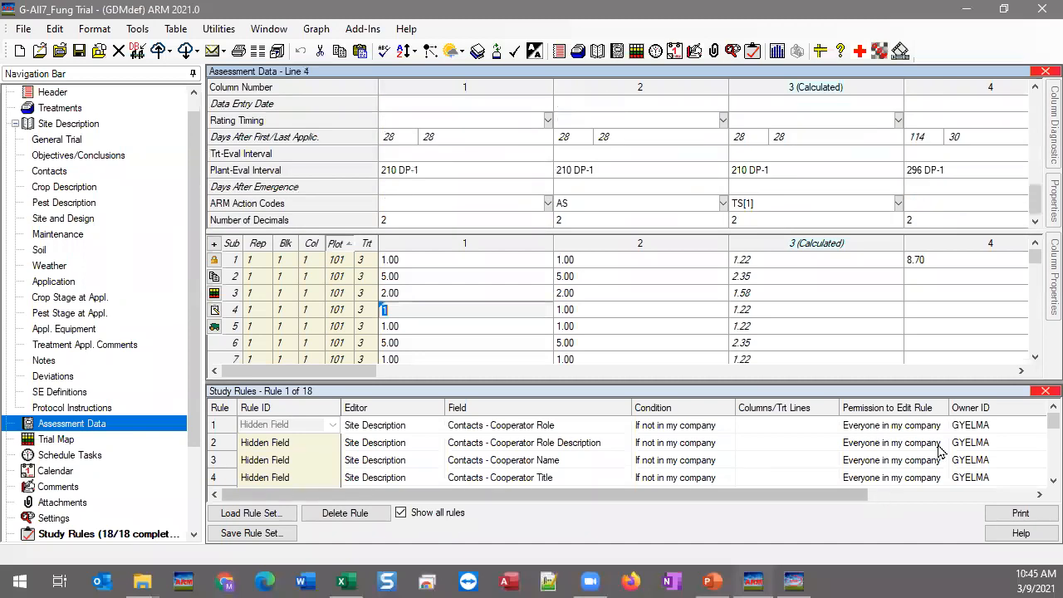
pyautogui.click(1044, 390)
pyautogui.moveTo(645, 359); pyautogui.dragTo(648, 373)
pyautogui.click(448, 362)
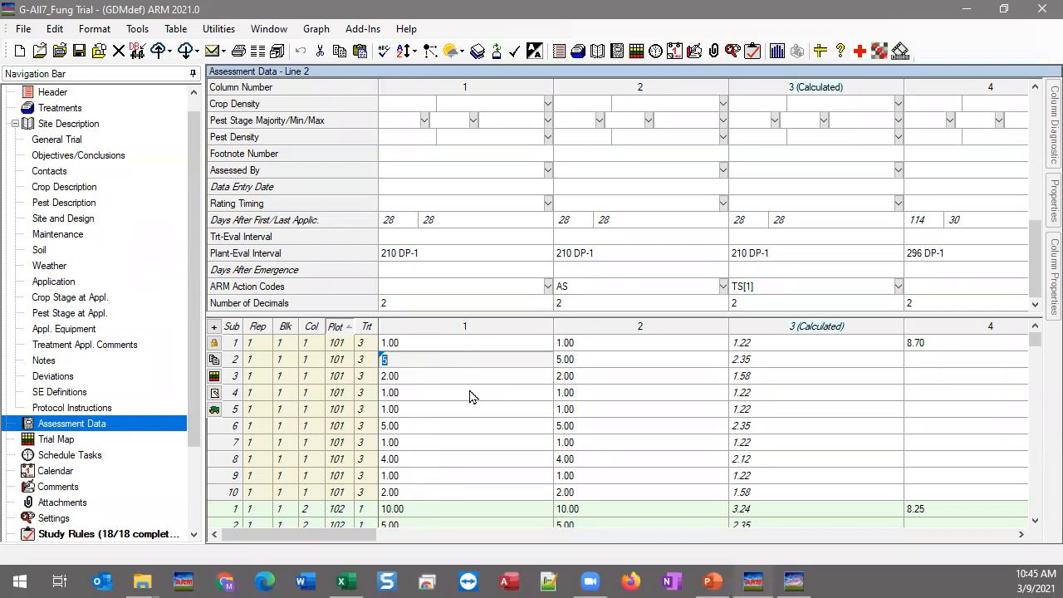
# Step: Scroll to yield columns 4 and 5, select column 5's AS action code and open the code list
pyautogui.click(1020, 535)
pyautogui.click(1020, 536)
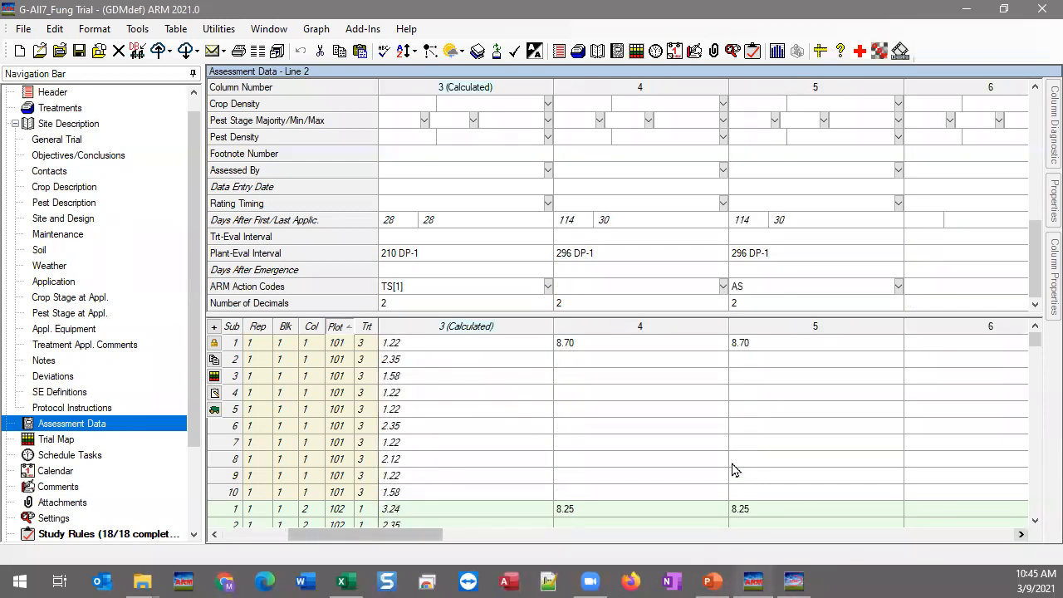
pyautogui.click(665, 359)
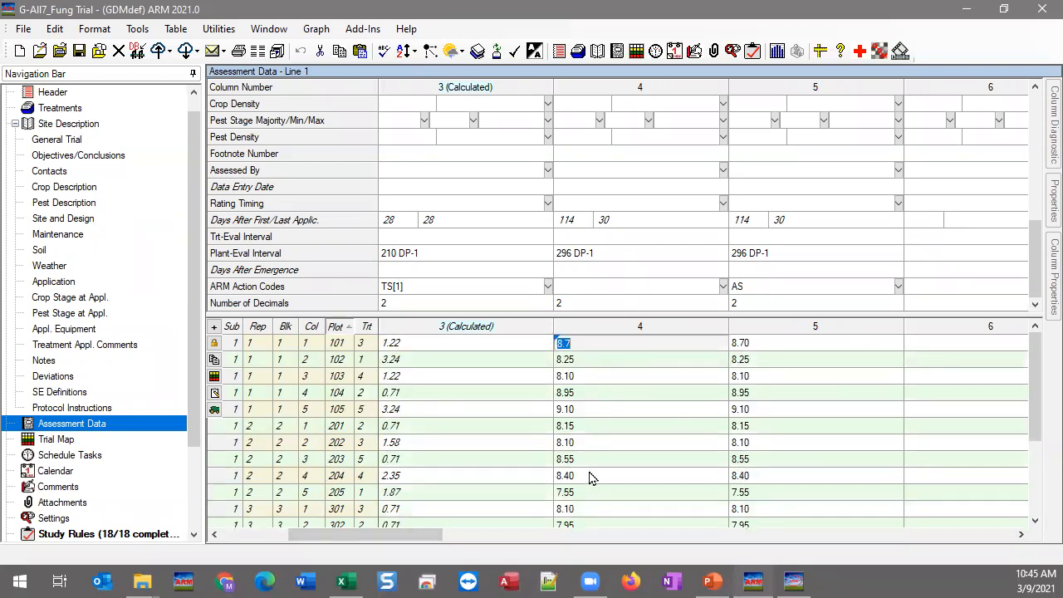
pyautogui.click(768, 410)
pyautogui.click(613, 382)
pyautogui.click(807, 376)
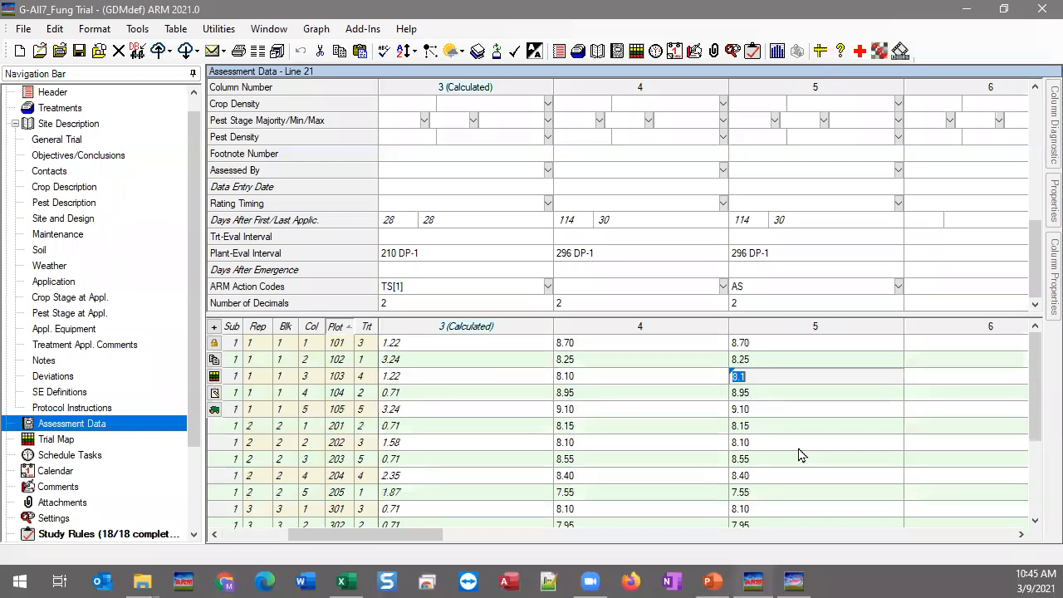
pyautogui.click(757, 287)
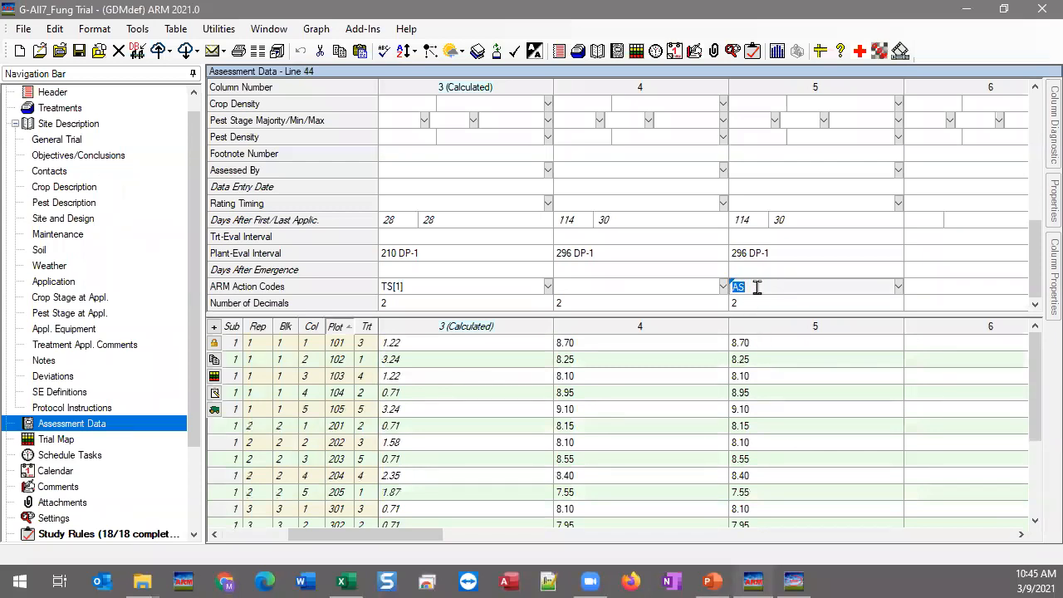
pyautogui.click(899, 287)
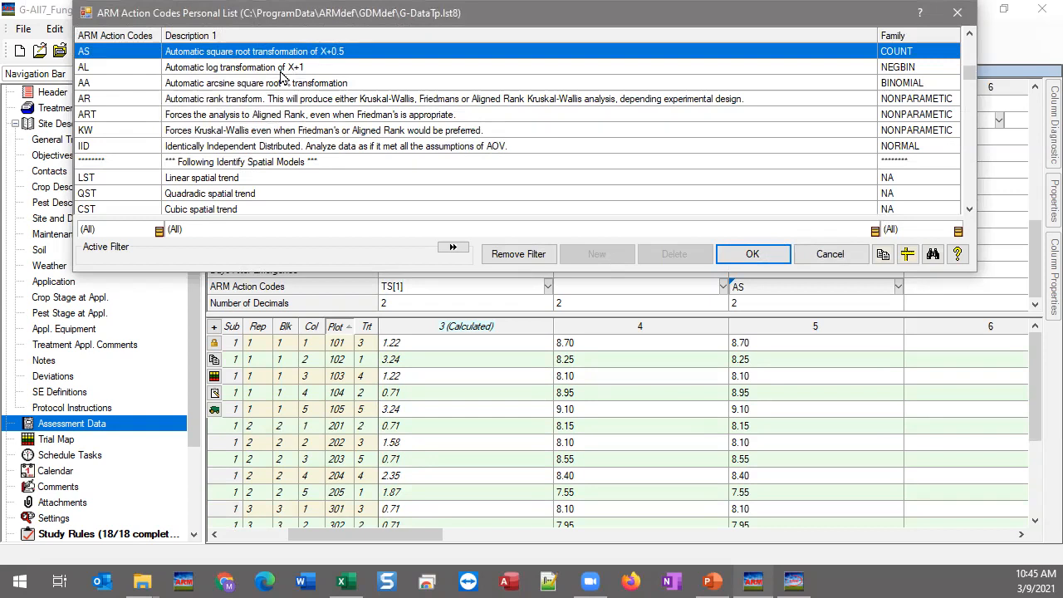
# Step: Look over the AL and AA transformation codes, then cancel so column 5 keeps AS
pyautogui.click(96, 68)
pyautogui.click(96, 80)
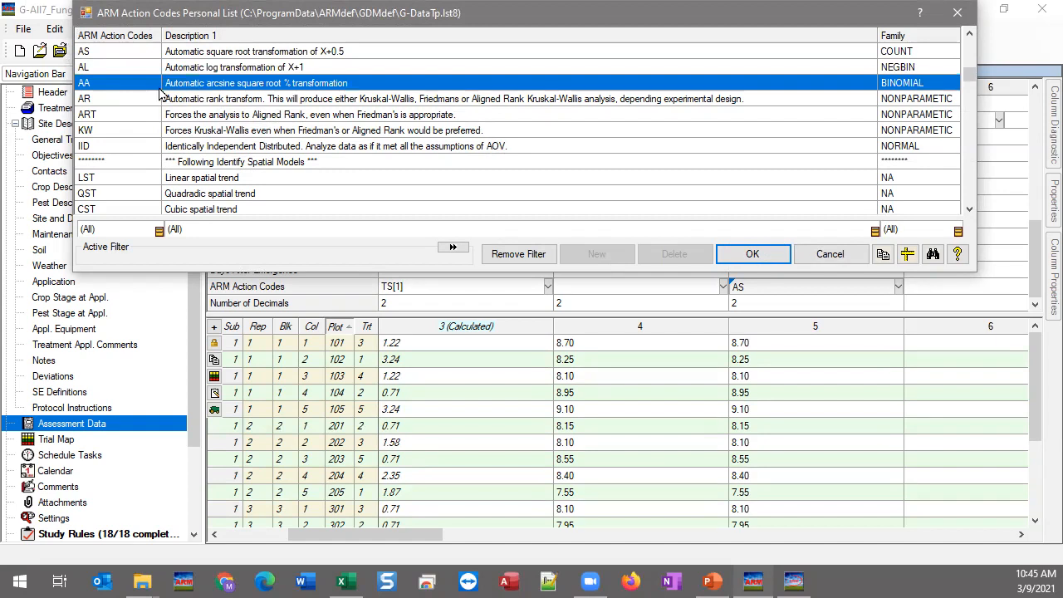
pyautogui.click(842, 254)
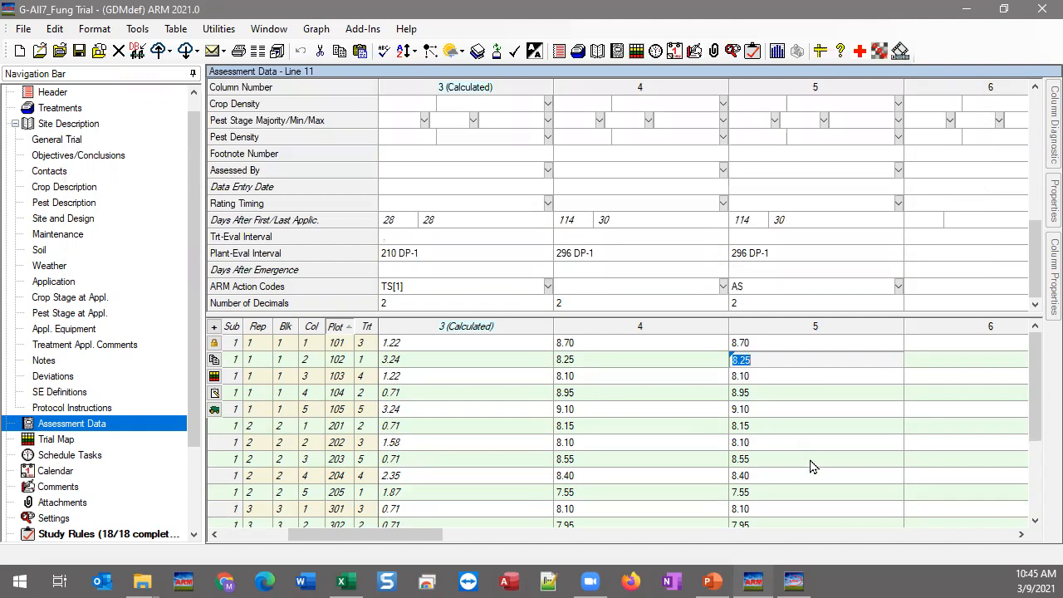
# Step: Recheck column 5's AS action code and KG rating unit, then bring up the Arithmetic mean slide
pyautogui.moveTo(762, 580)
pyautogui.click(759, 291)
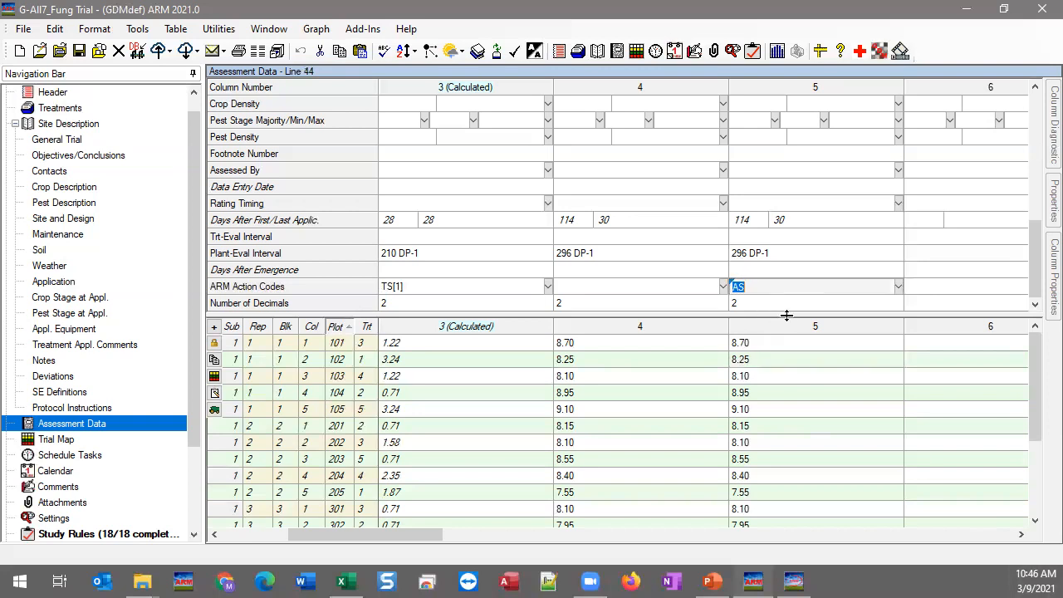
pyautogui.scroll(10, 780, 249)
pyautogui.scroll(-2, 776, 232)
pyautogui.click(774, 218)
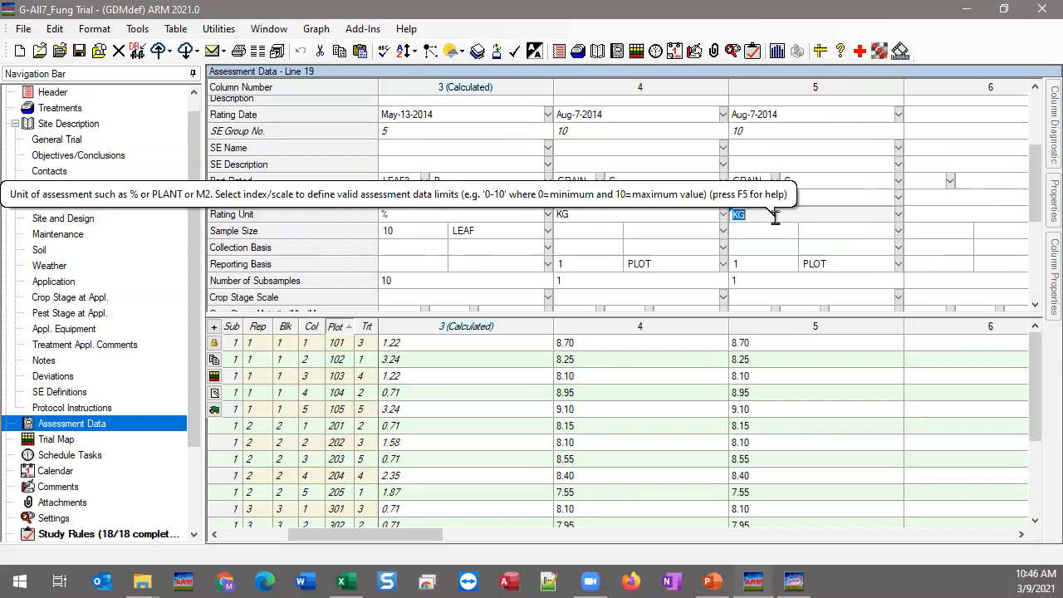
pyautogui.click(712, 579)
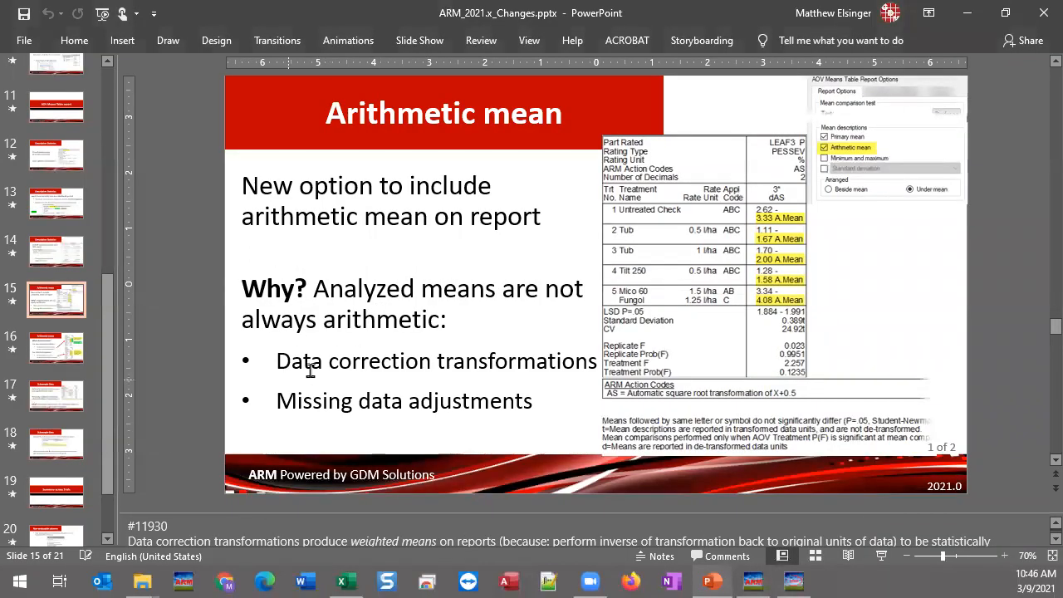
pyautogui.moveTo(297, 364); pyautogui.dragTo(528, 362)
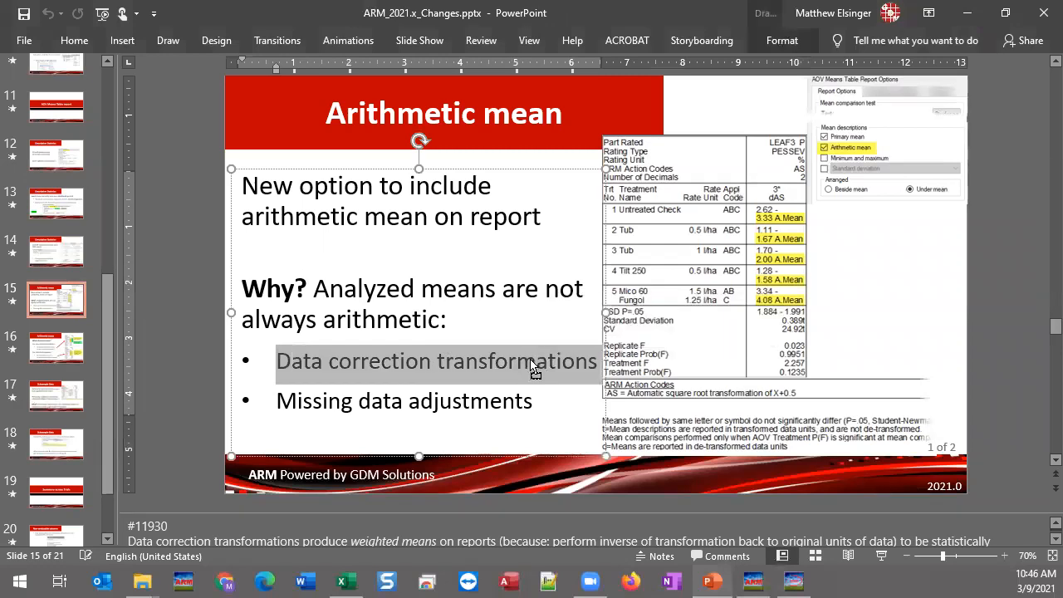
pyautogui.click(535, 361)
pyautogui.moveTo(315, 401); pyautogui.dragTo(487, 425)
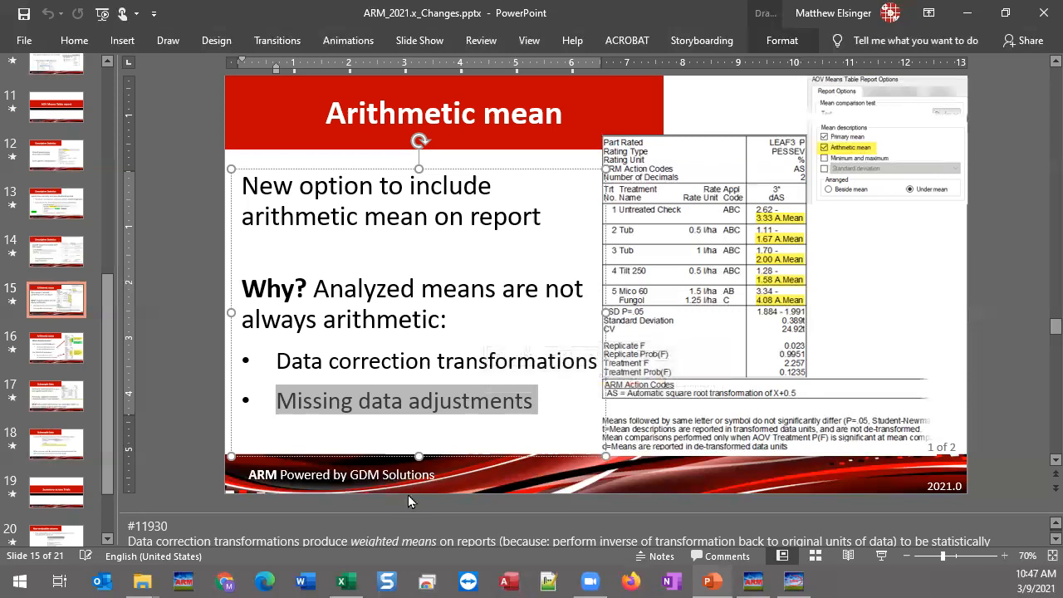
pyautogui.click(196, 459)
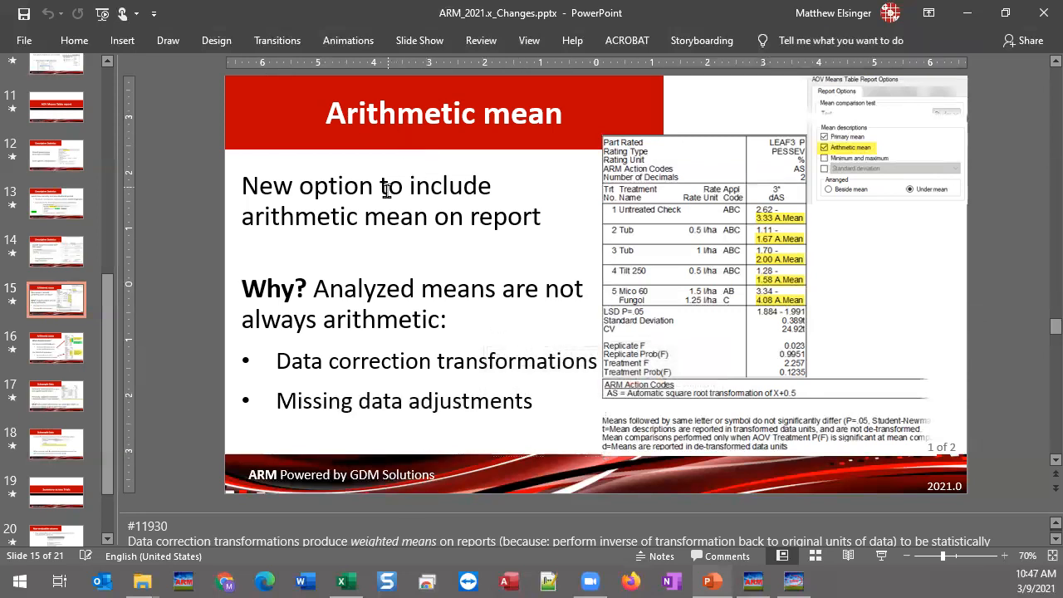
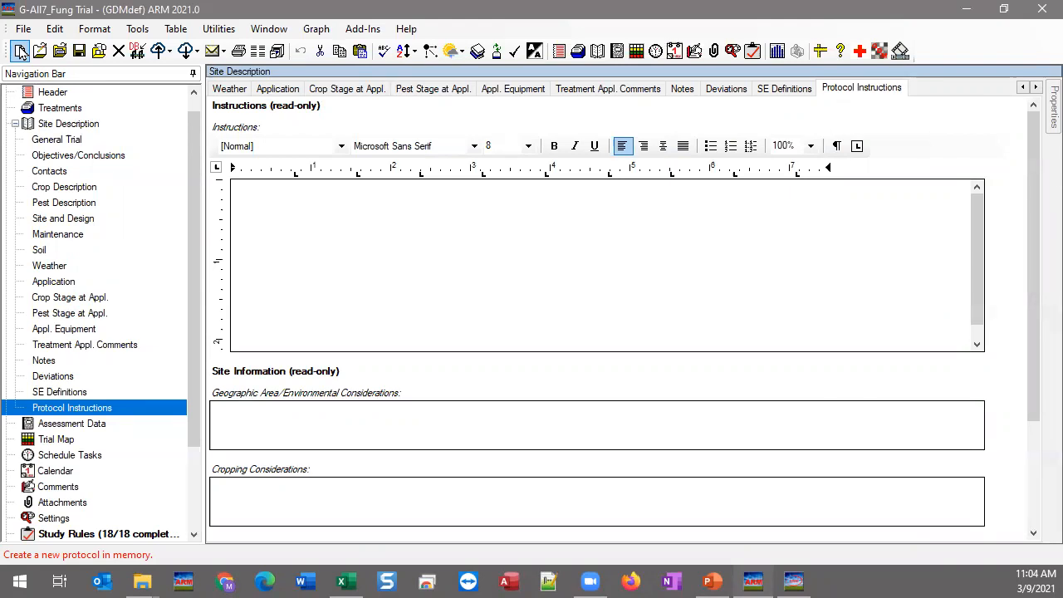
# Step: Create a new un-named protocol for the standard GDMdef sponsor with default settings, then go to Instructions
pyautogui.click(21, 51)
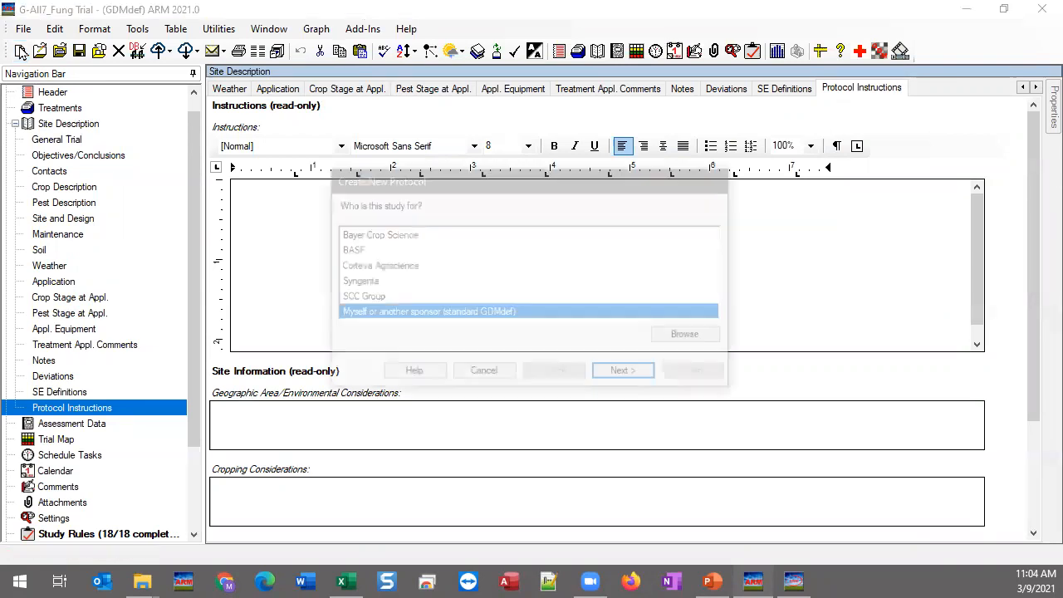
pyautogui.click(645, 379)
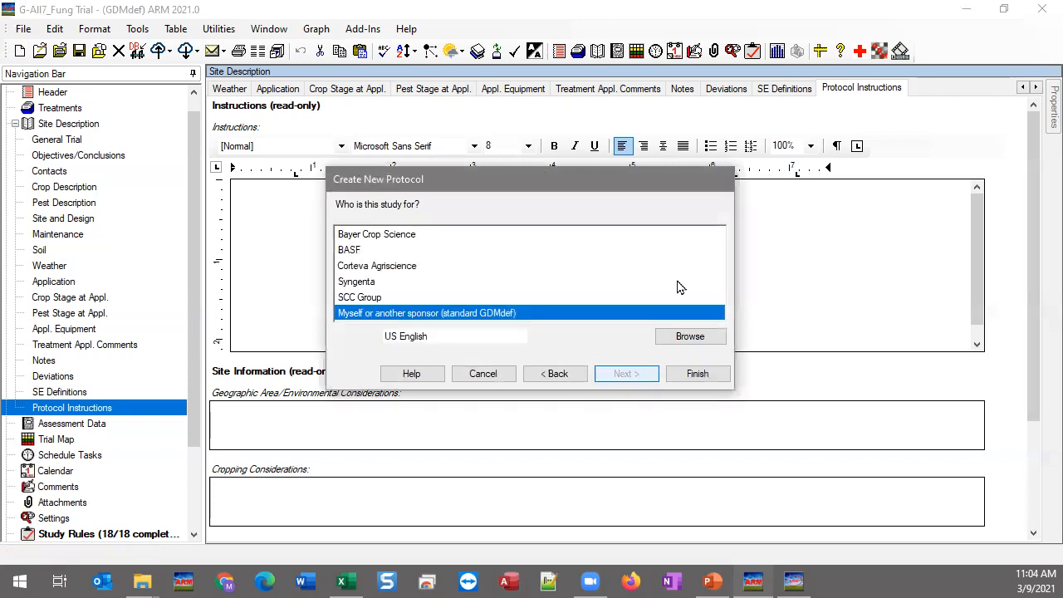
pyautogui.click(700, 384)
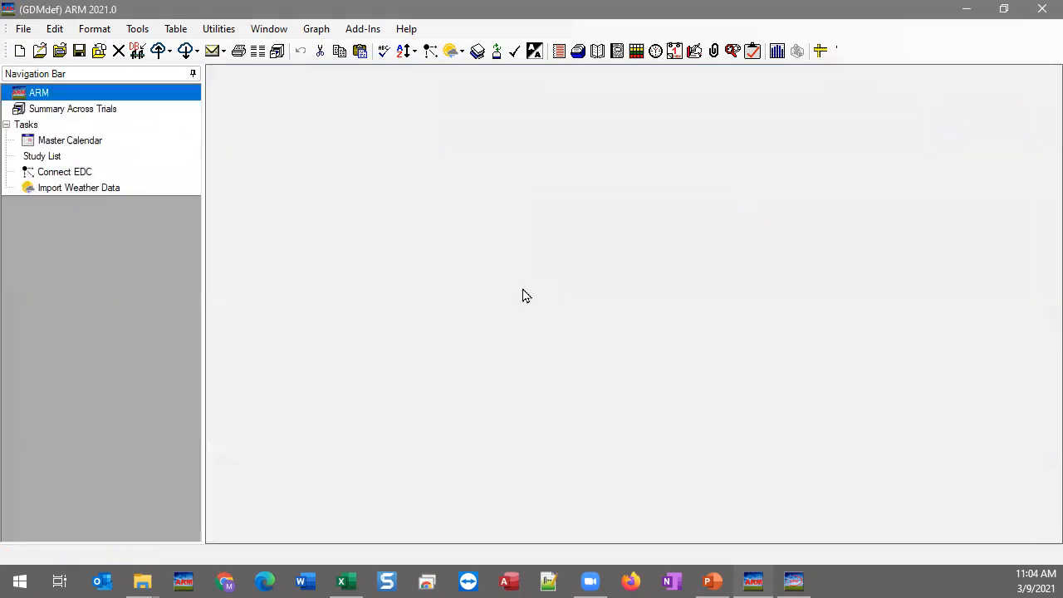
pyautogui.click(652, 207)
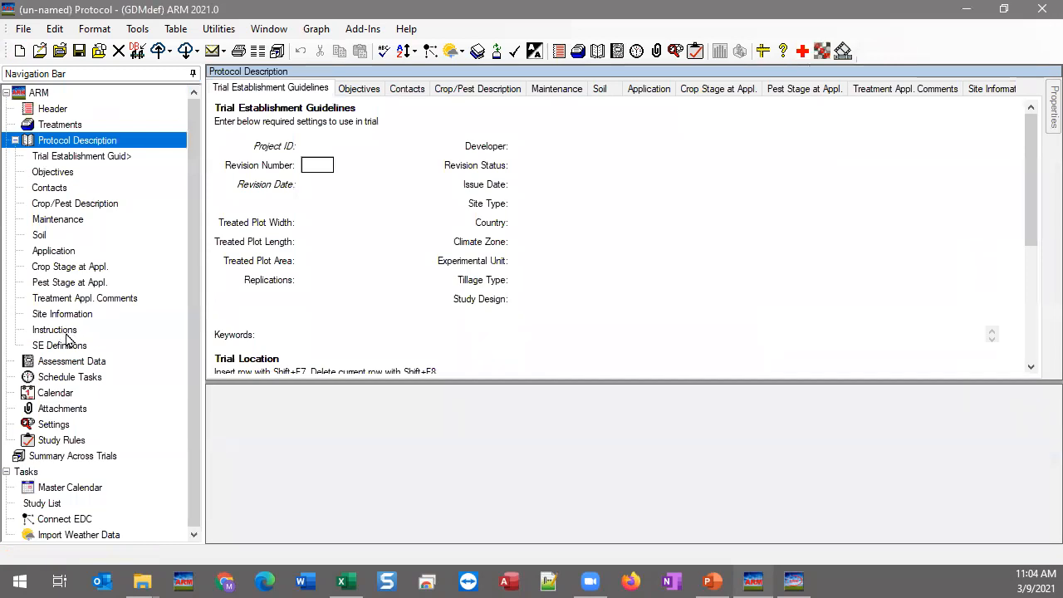
pyautogui.click(56, 330)
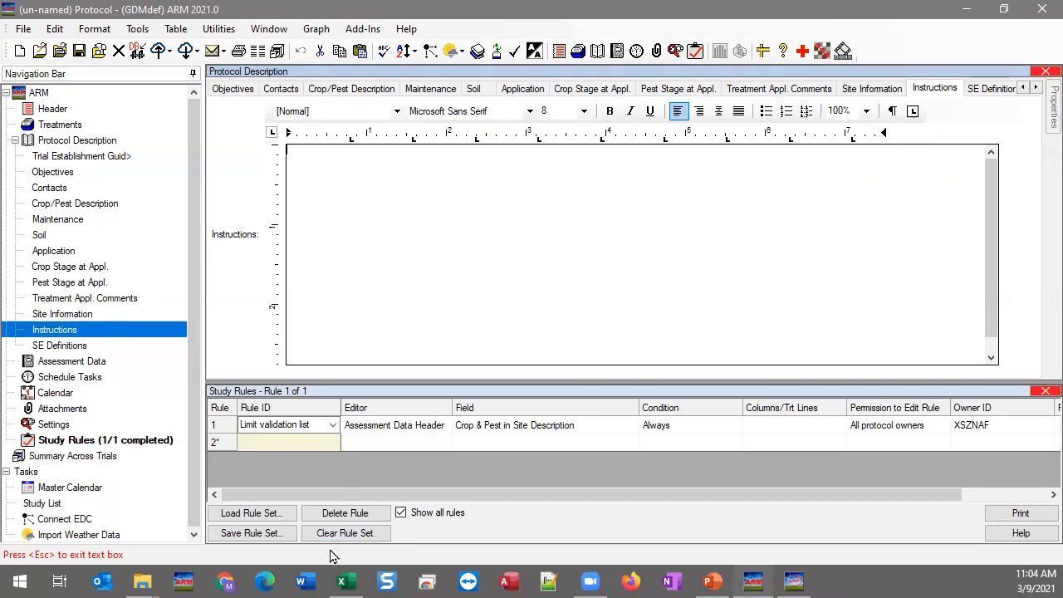
# Step: Switch briefly to Excel and come back to the new protocol's Instructions page
pyautogui.click(342, 581)
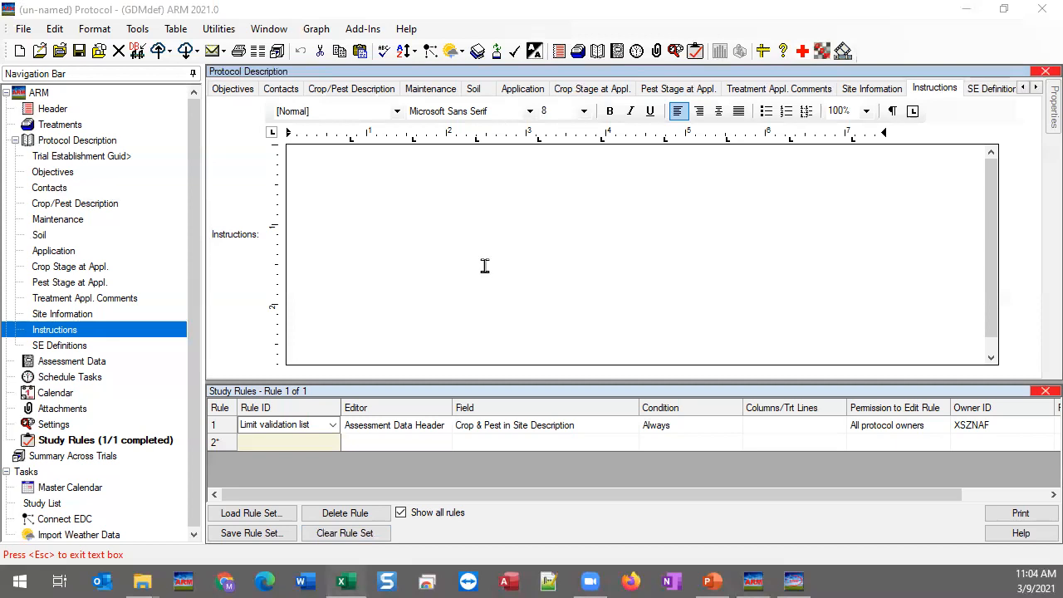
pyautogui.click(448, 191)
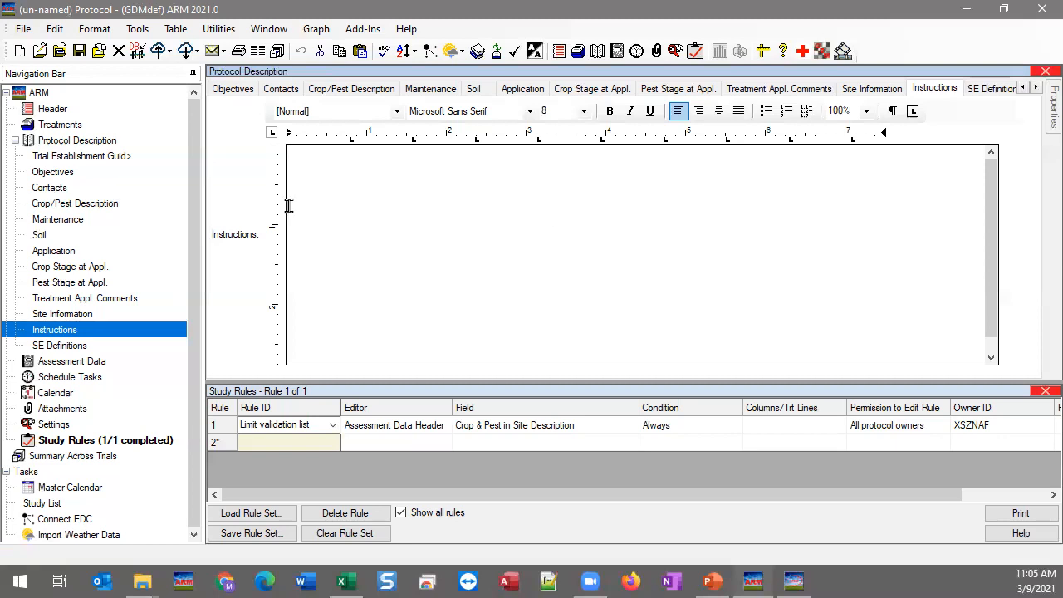
pyautogui.click(24, 28)
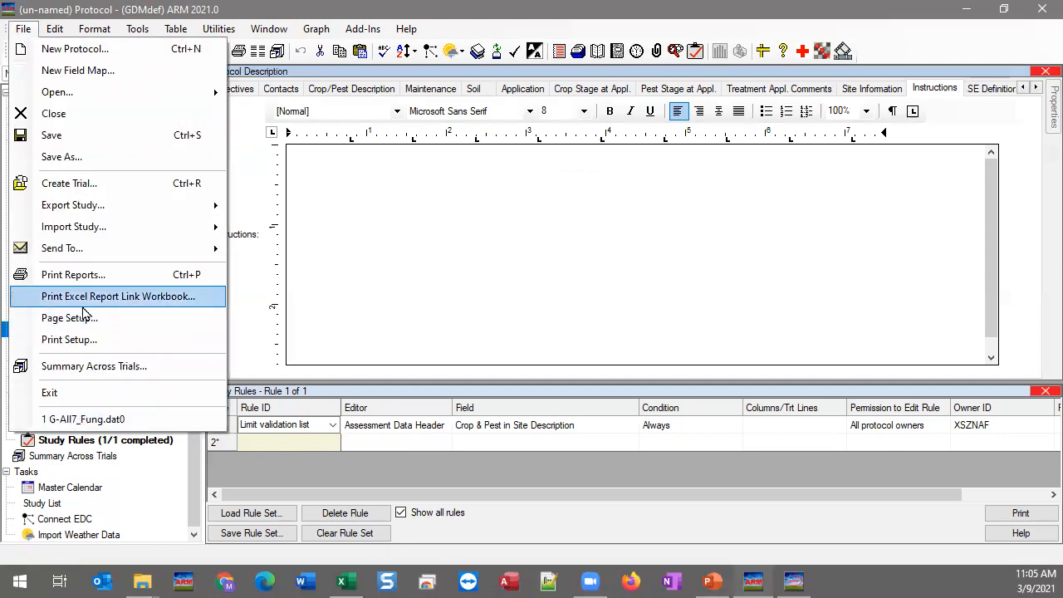
pyautogui.click(84, 319)
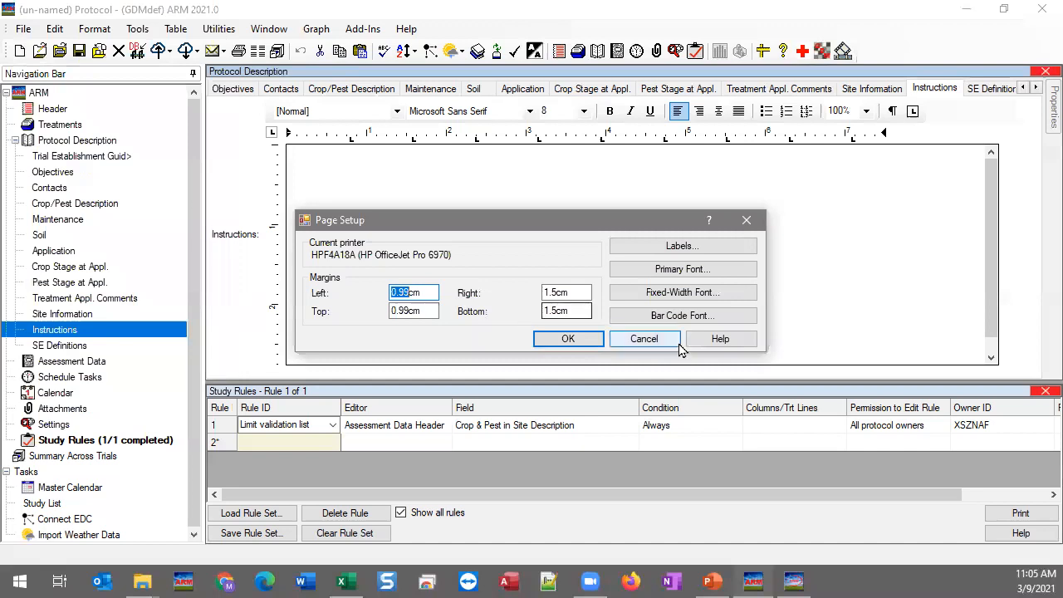
pyautogui.click(645, 339)
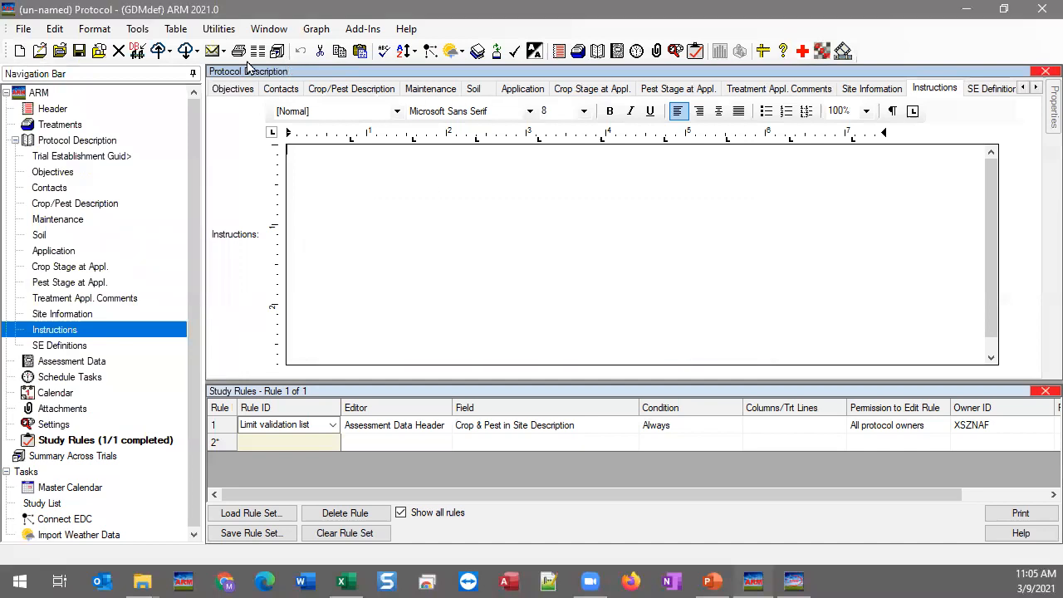
pyautogui.click(23, 28)
pyautogui.click(76, 340)
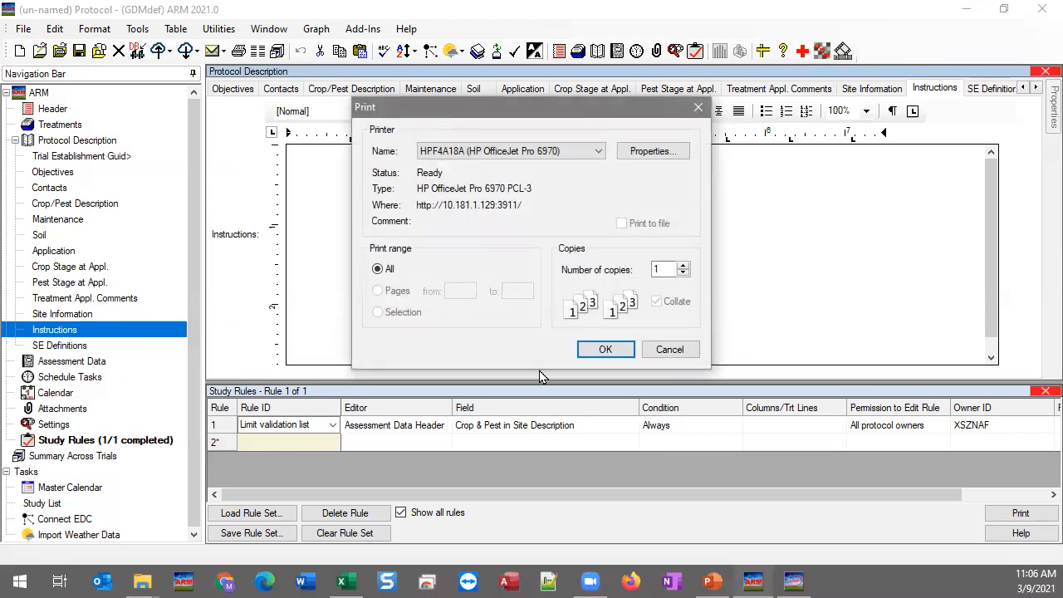
pyautogui.click(671, 349)
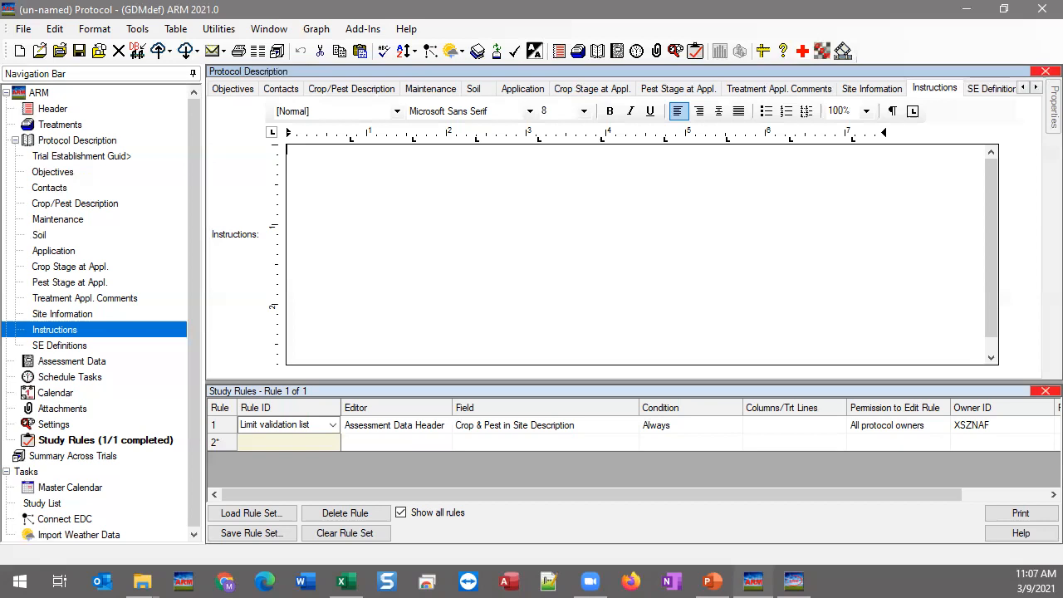
# Step: Leave the new protocol and reopen the recent trial file G-All7_Fung.dat0
pyautogui.click(33, 30)
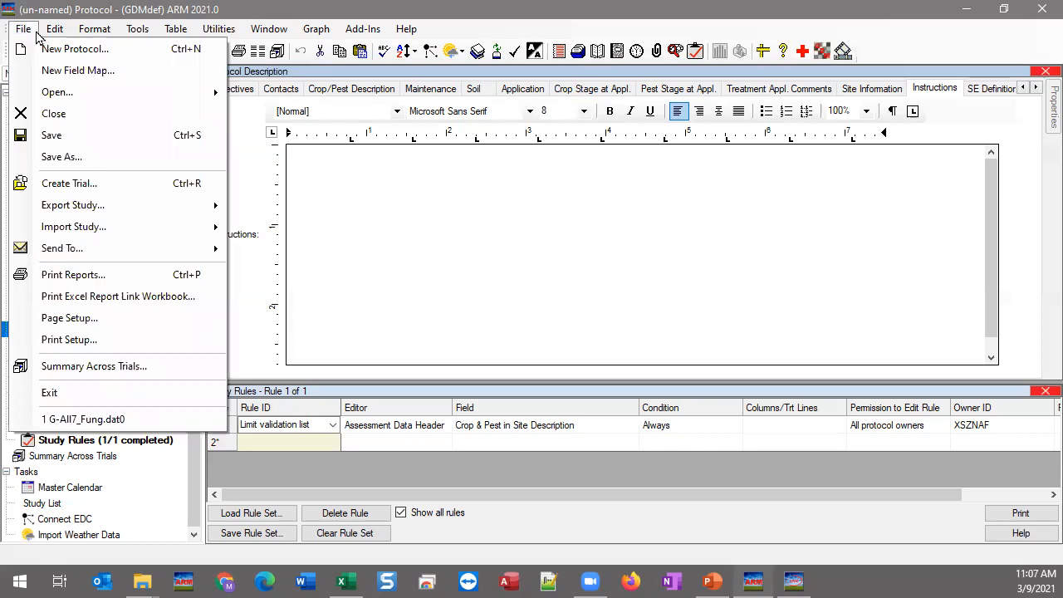
pyautogui.moveTo(116, 211)
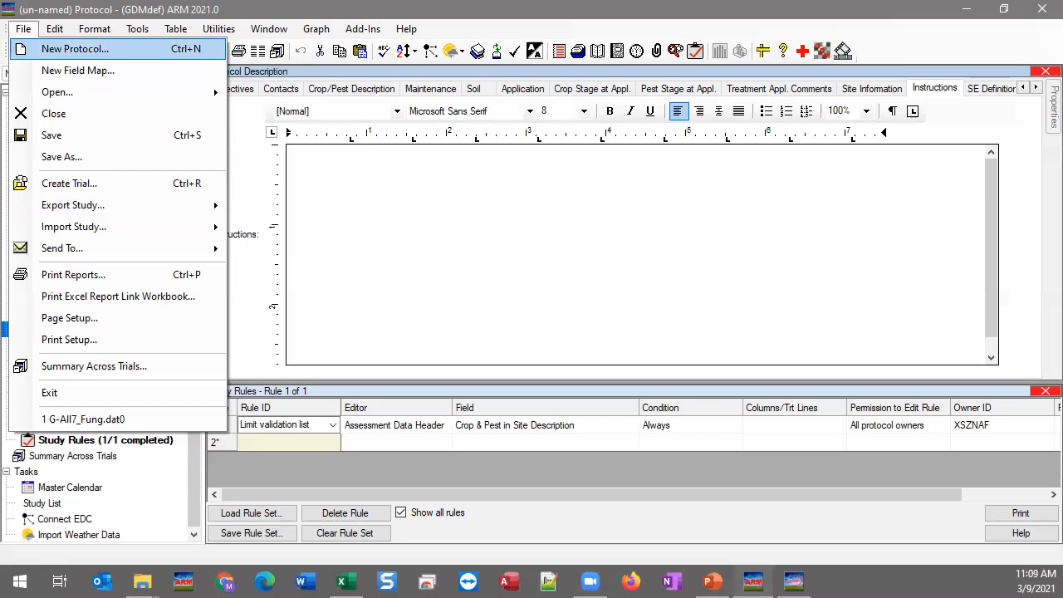
pyautogui.click(75, 49)
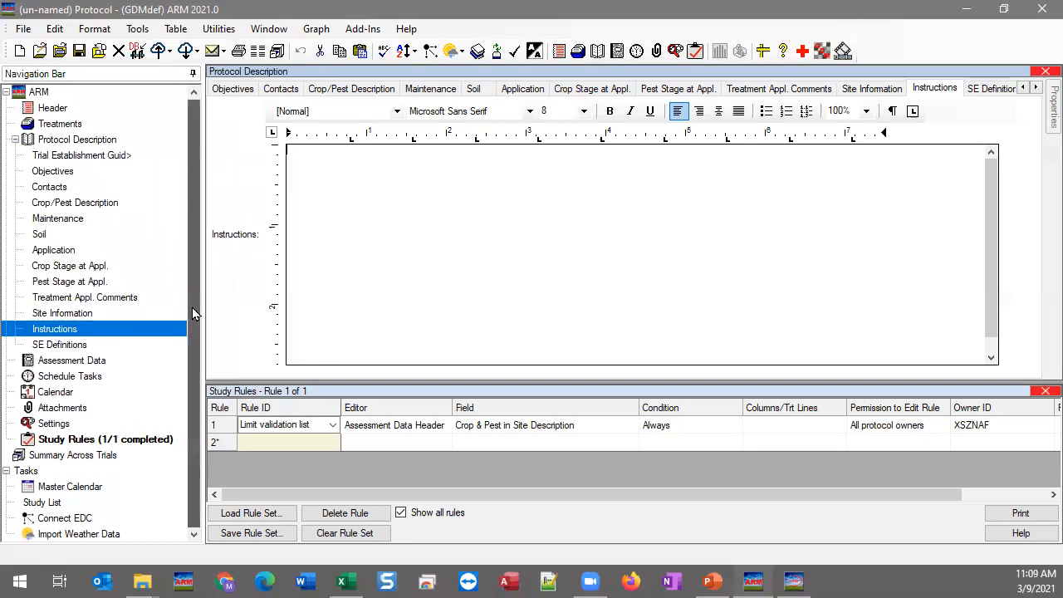
pyautogui.click(22, 29)
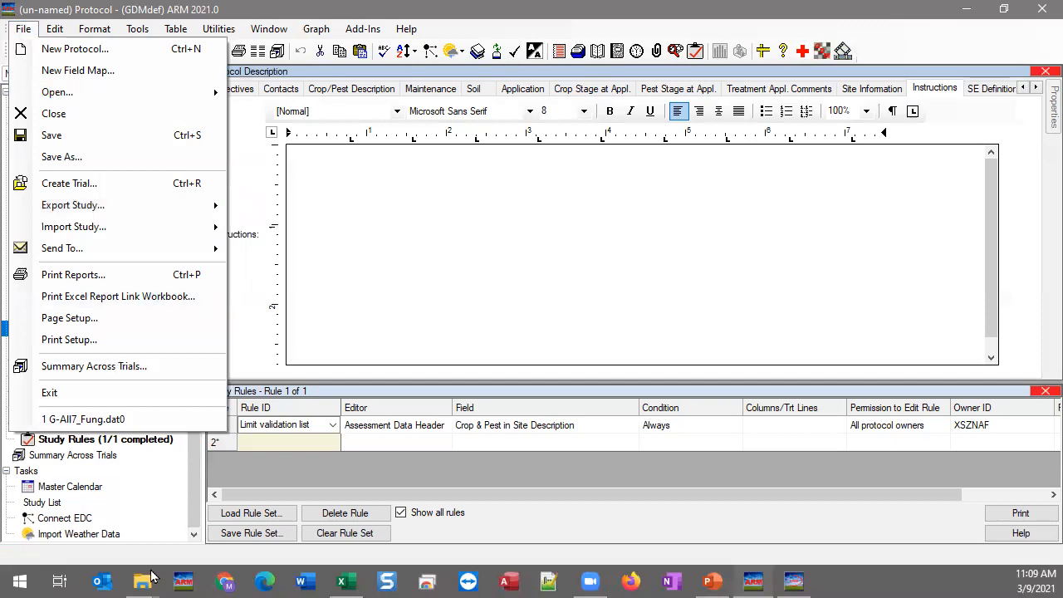
pyautogui.click(99, 420)
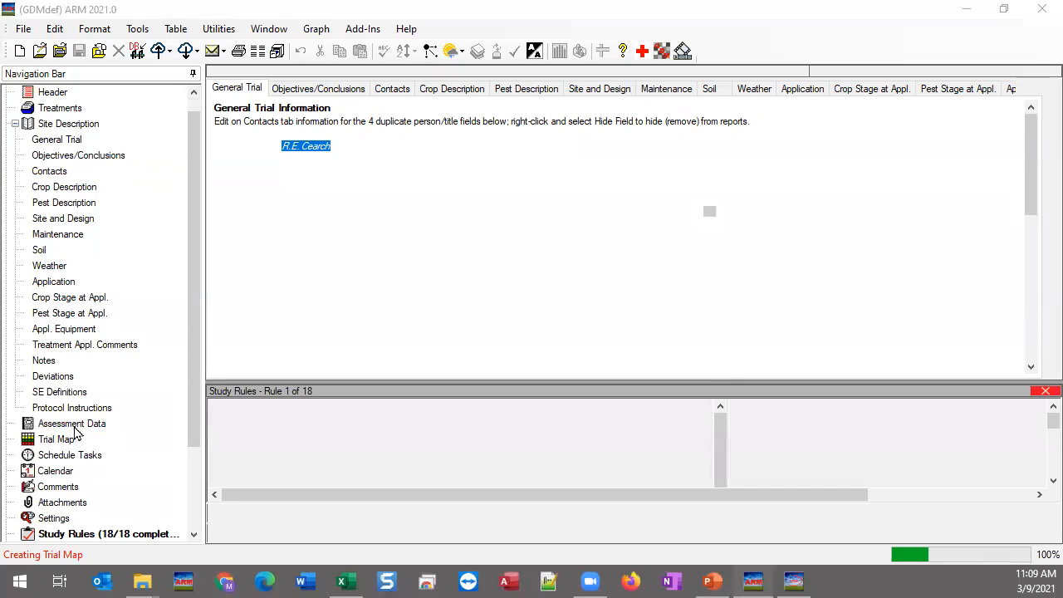
# Step: Dismiss the trial map and show the trial's Assessment Data without the Study Rules panel
pyautogui.click(754, 468)
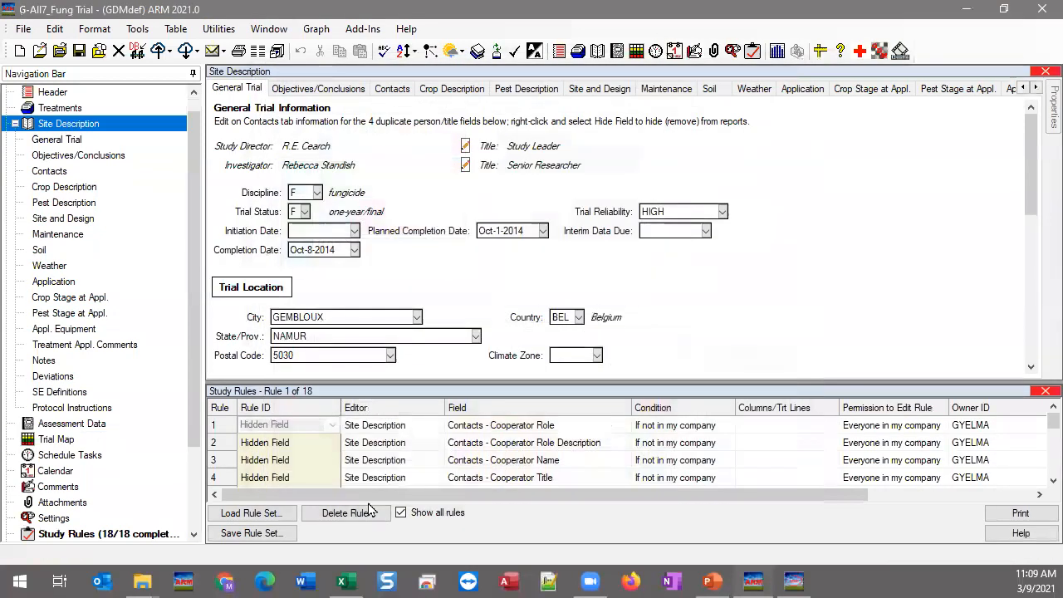
pyautogui.click(69, 425)
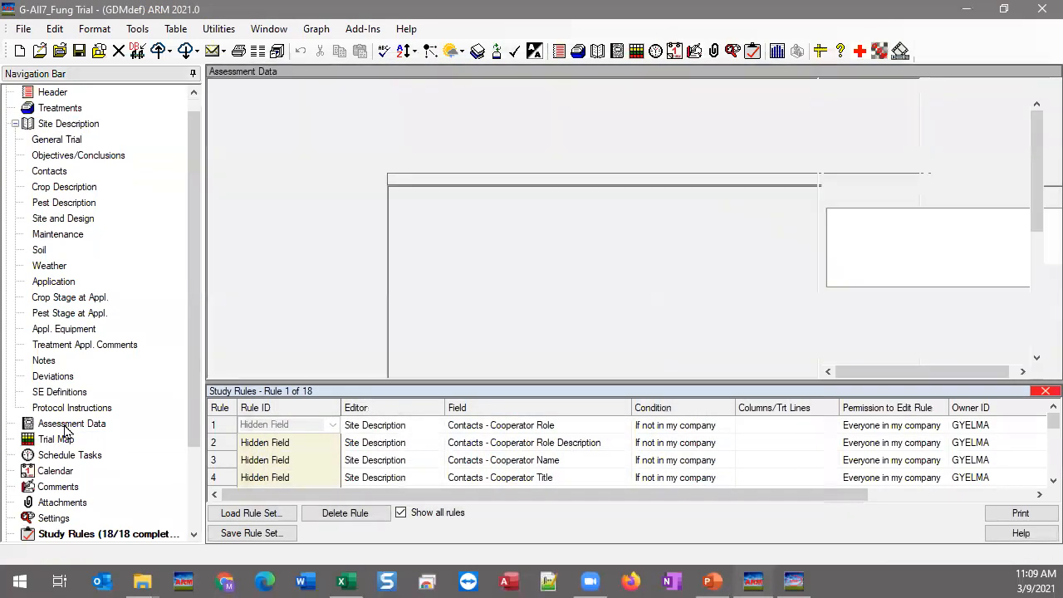
pyautogui.click(1044, 391)
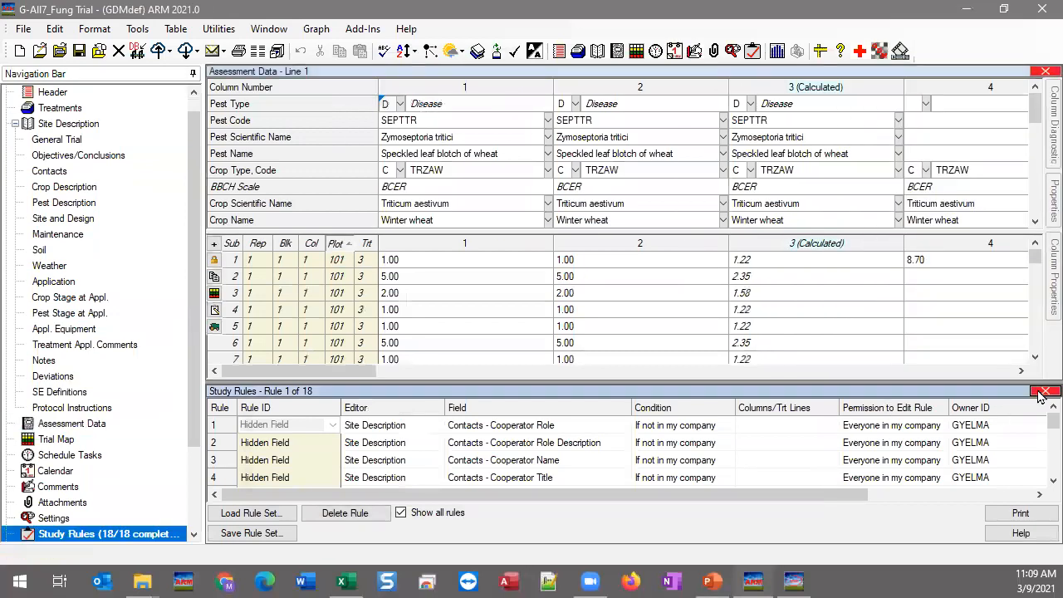
# Step: Delete assessment column 1, keep the rest of its group, and remove dependent calculated column 3
pyautogui.click(421, 342)
pyautogui.rightClick(422, 344)
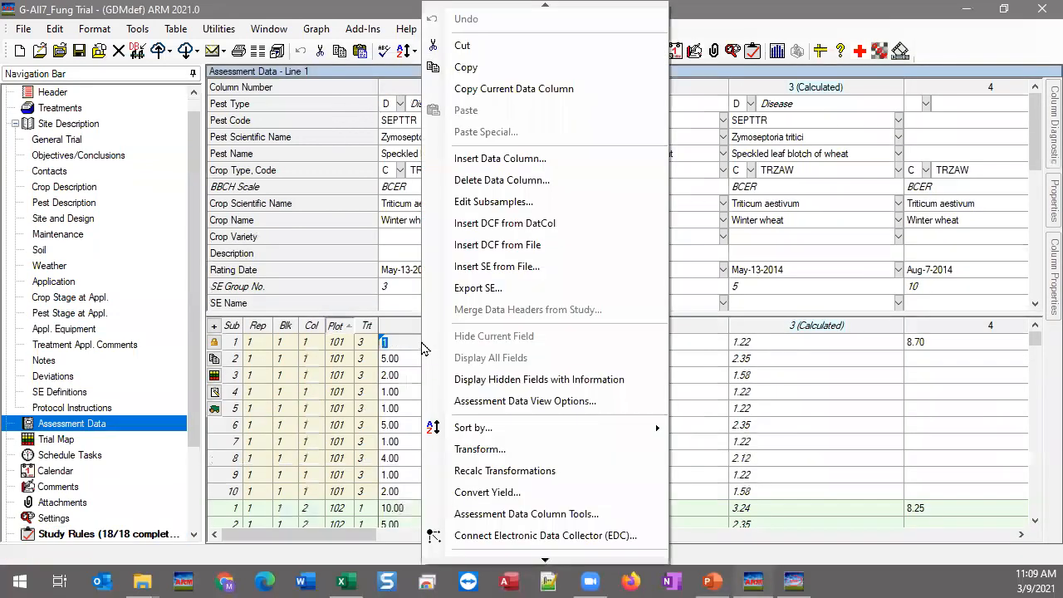
pyautogui.click(547, 184)
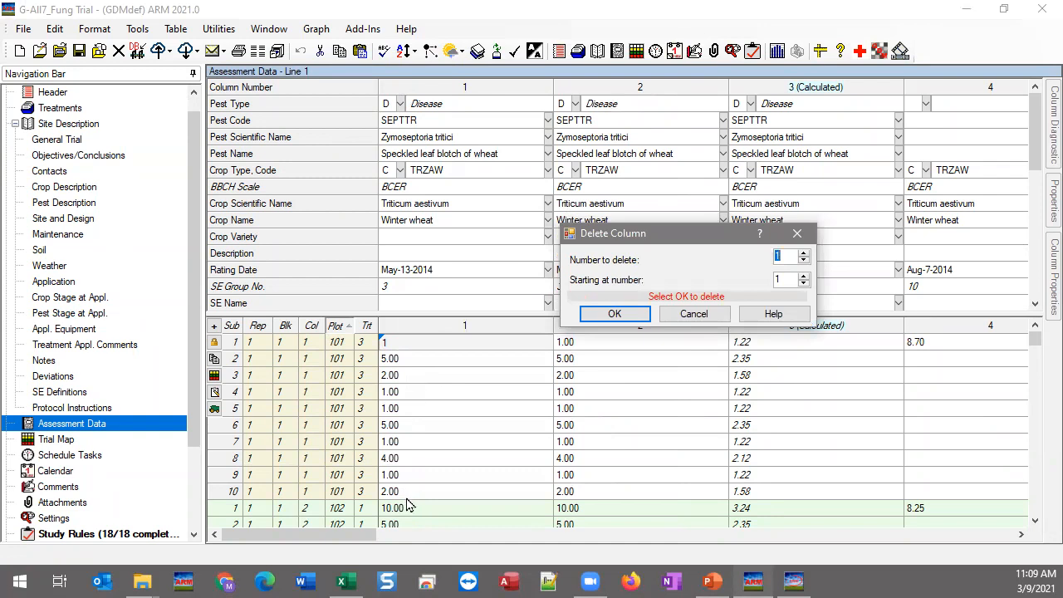
pyautogui.click(616, 314)
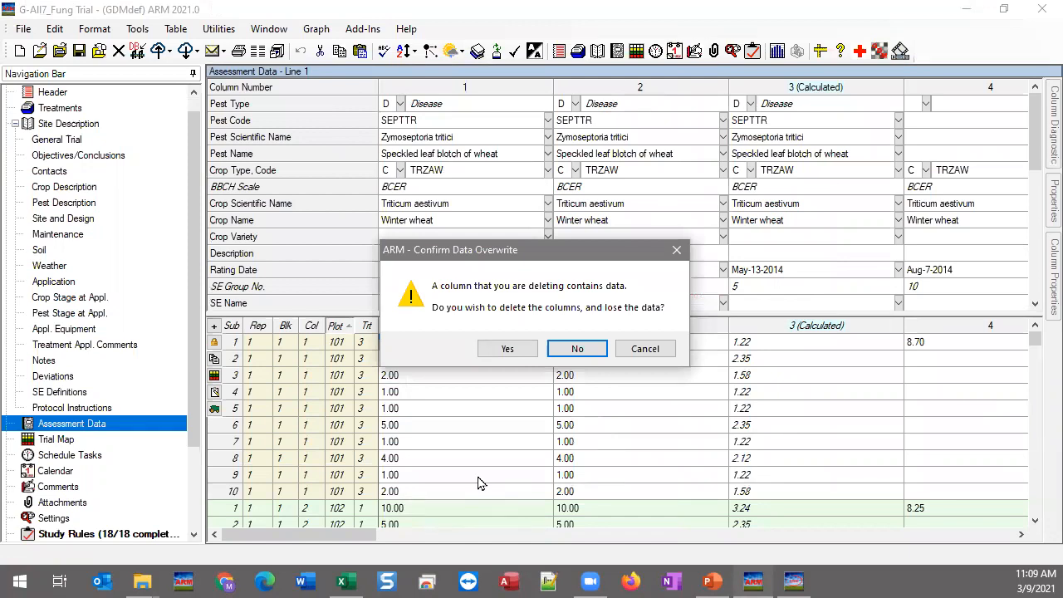
pyautogui.click(511, 351)
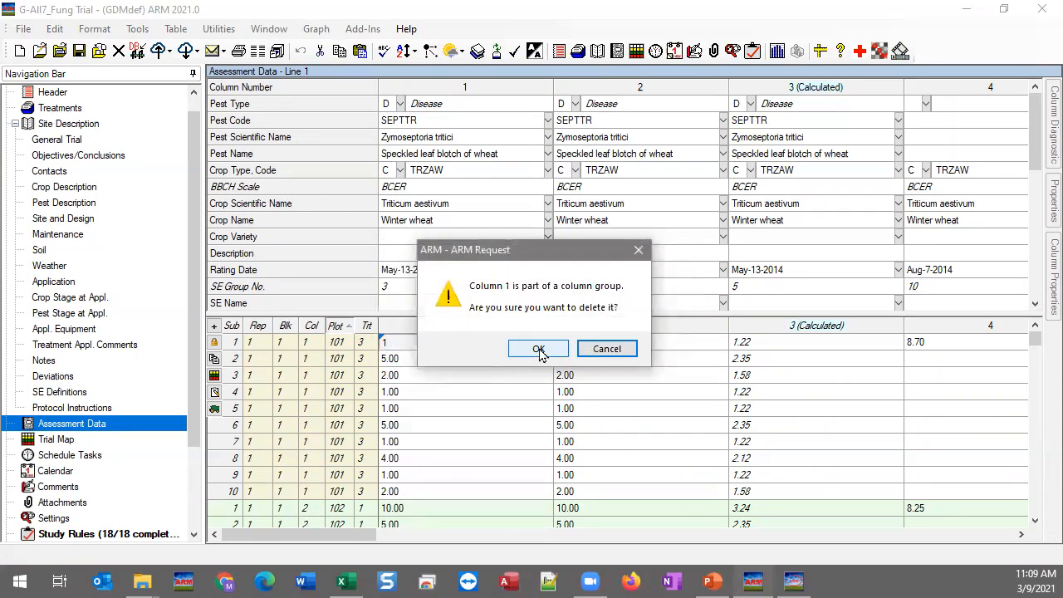
pyautogui.click(541, 352)
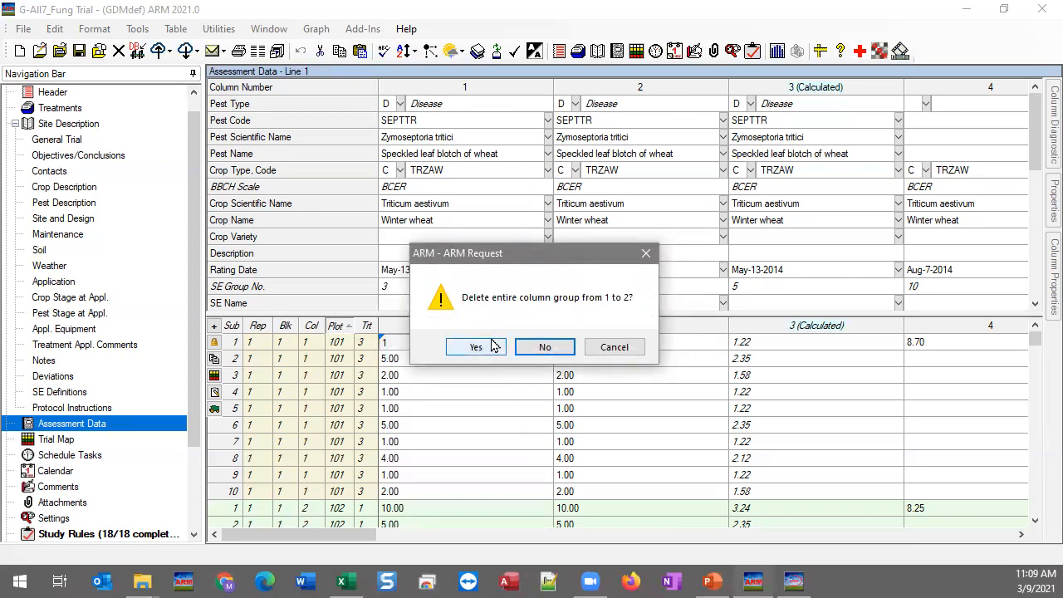
pyautogui.click(564, 348)
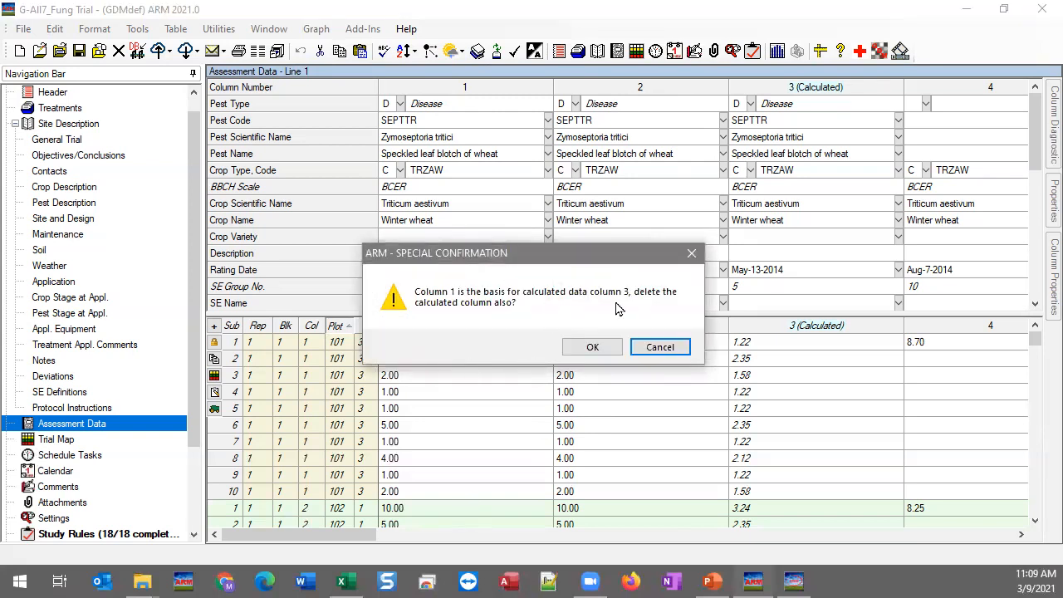
pyautogui.click(585, 348)
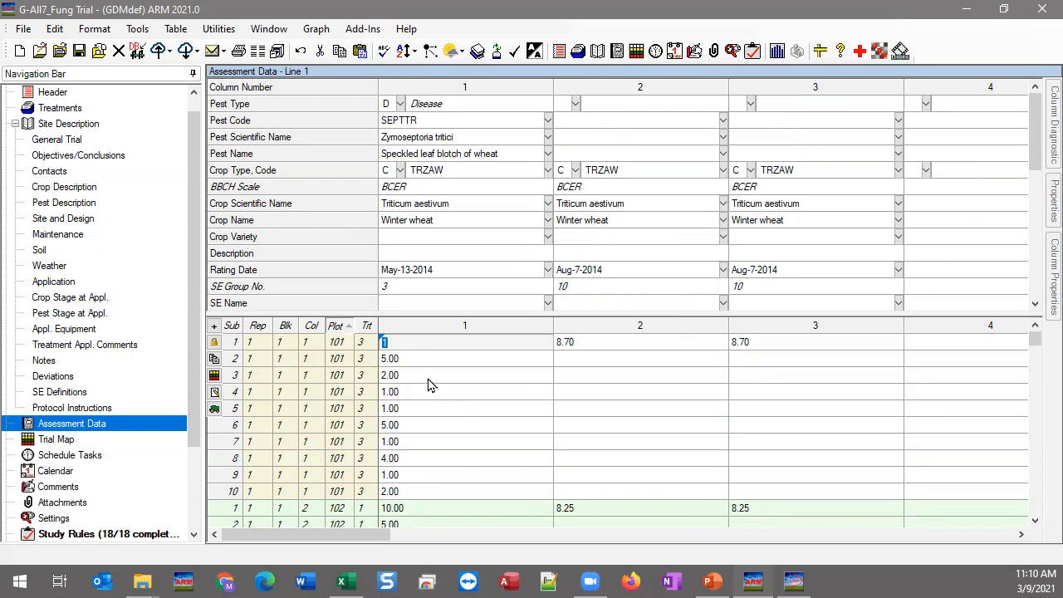
# Step: List data one row per plot, clear all column 2 plot values, then undo the clear
pyautogui.click(584, 342)
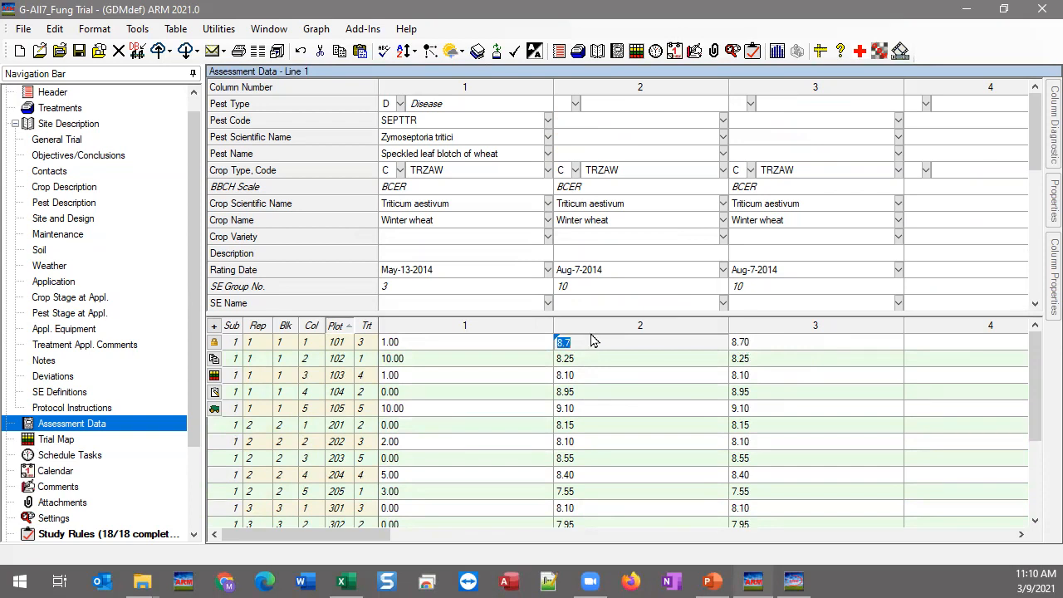
pyautogui.click(633, 328)
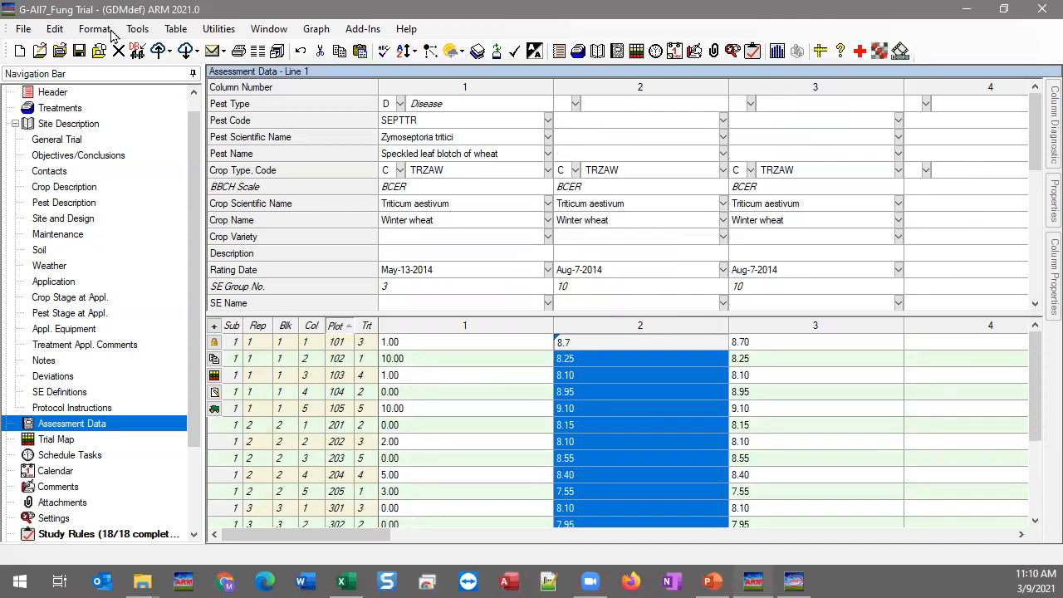
pyautogui.click(55, 31)
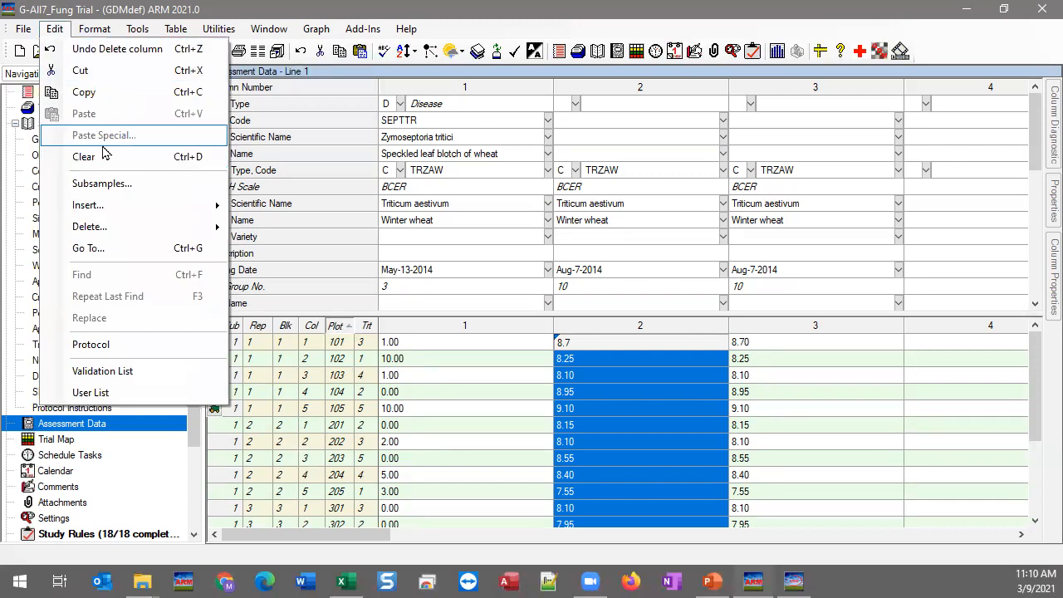
pyautogui.click(158, 156)
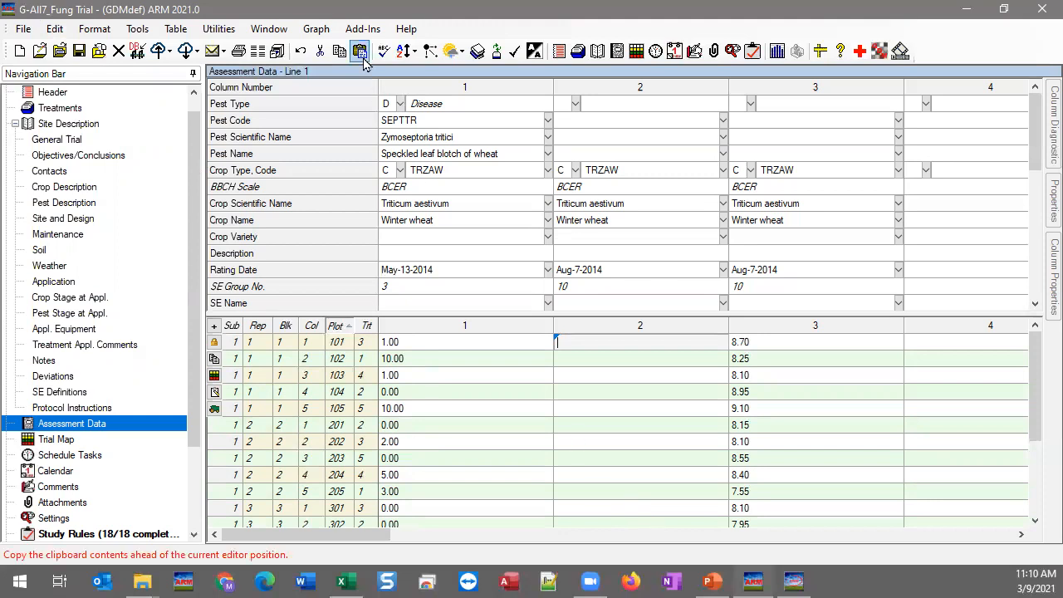
pyautogui.click(53, 30)
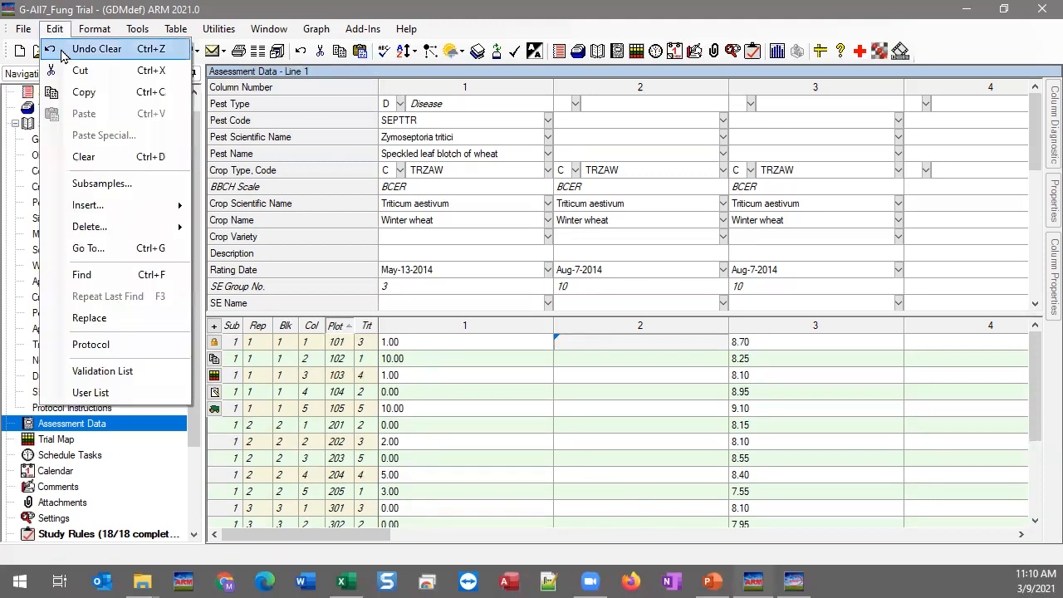
pyautogui.click(63, 49)
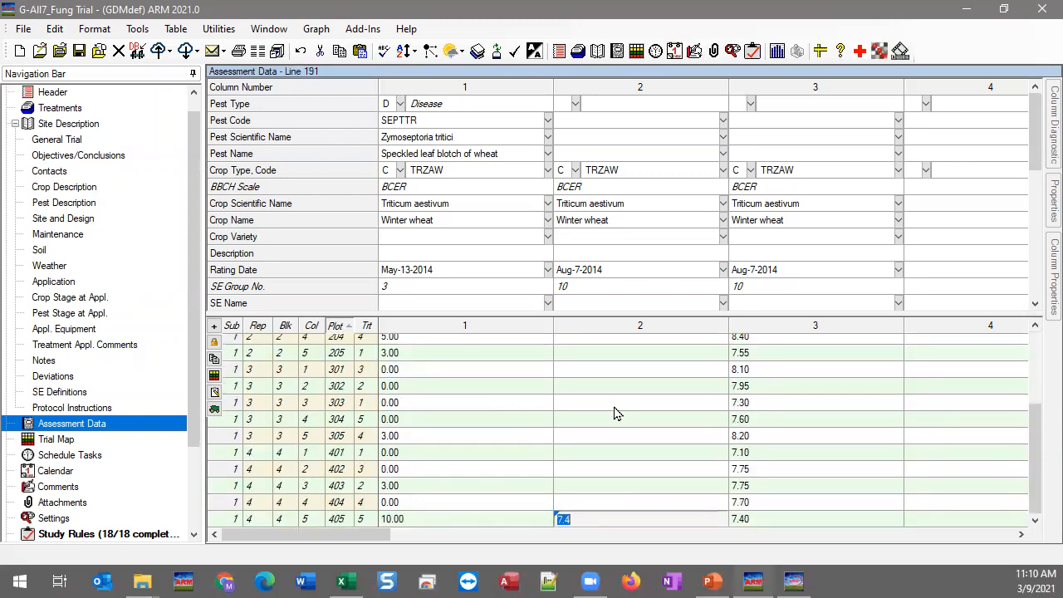
# Step: Enter column 2 values for plots 405–401: 7.40, 7.70, 7.75, 7.75, 7.10
pyautogui.press('Up')
pyautogui.hotkey('ctrl', 'z')
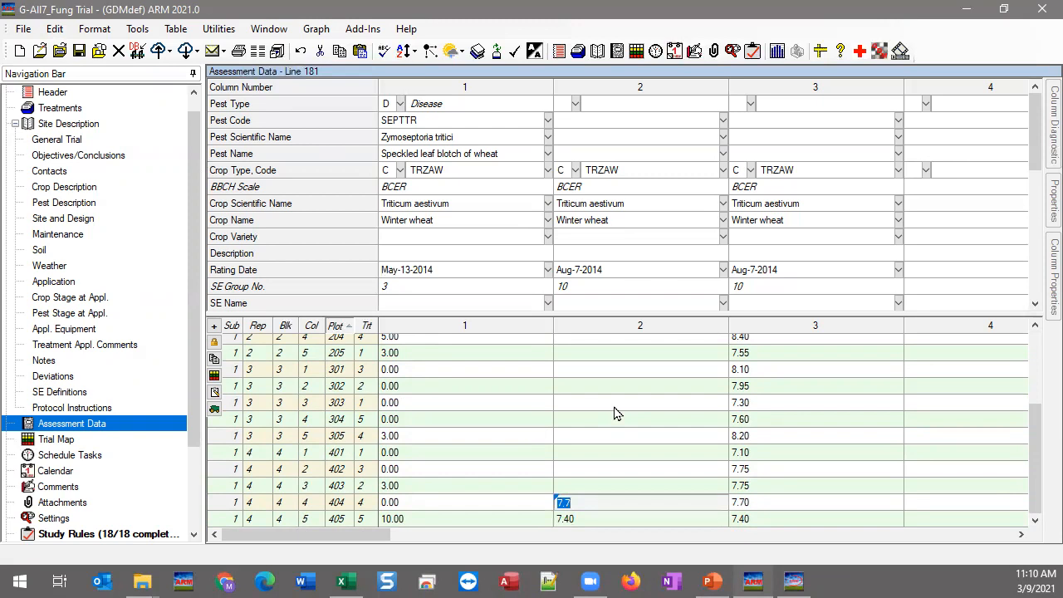
pyautogui.press('Up')
pyautogui.hotkey('ctrl', 'z')
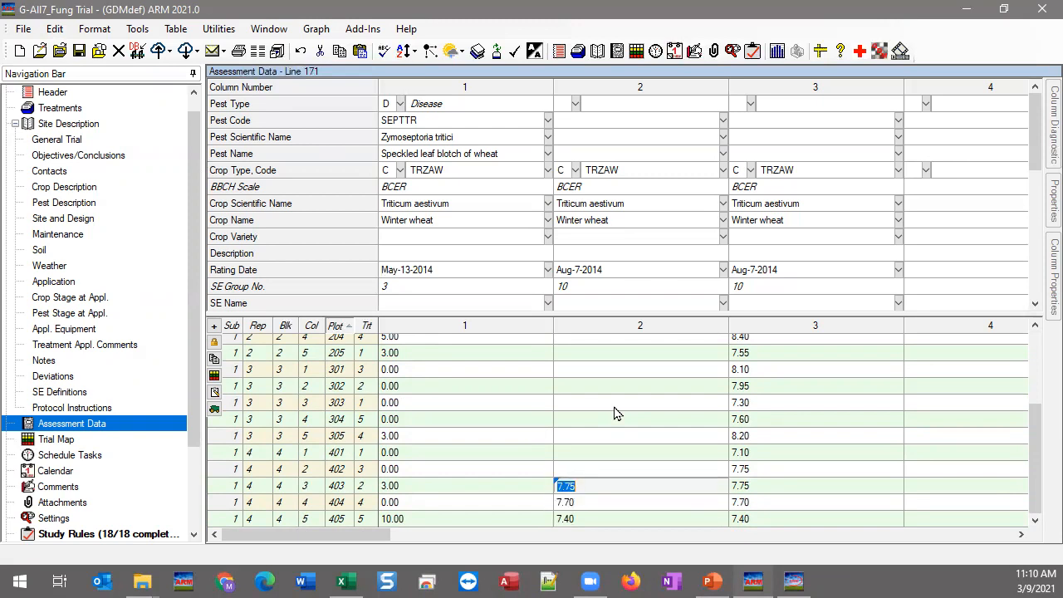
pyautogui.press('Up')
pyautogui.hotkey('ctrl', 'z')
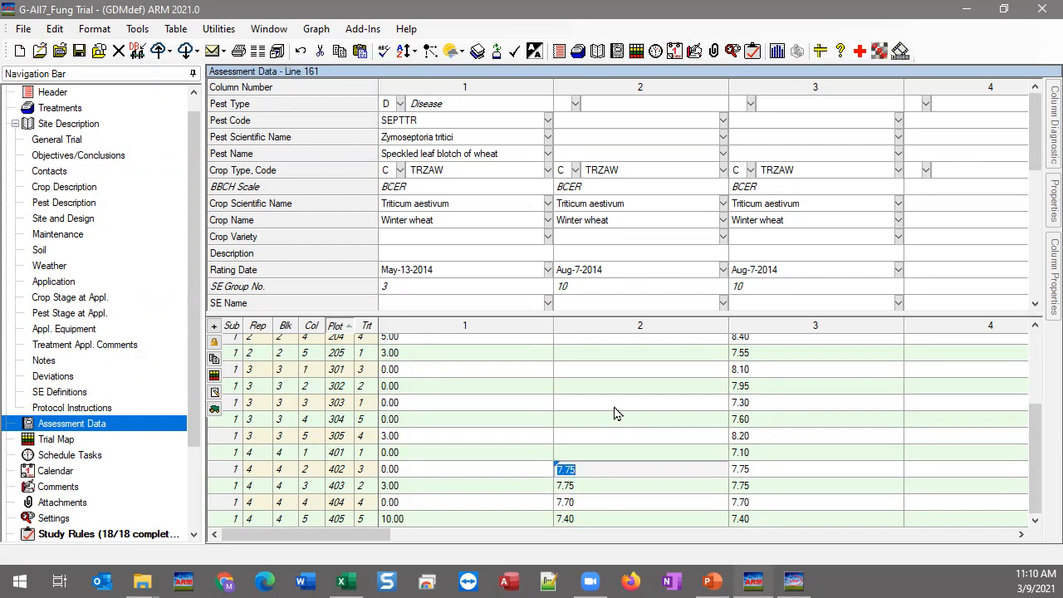
pyautogui.press('Up')
pyautogui.write('7.1')
pyautogui.press('Up')
# Step: Enter column 2 values for plots 305–301: 8.20, 7.60, 7.30, 7.95, 8.10
pyautogui.write('8.2')
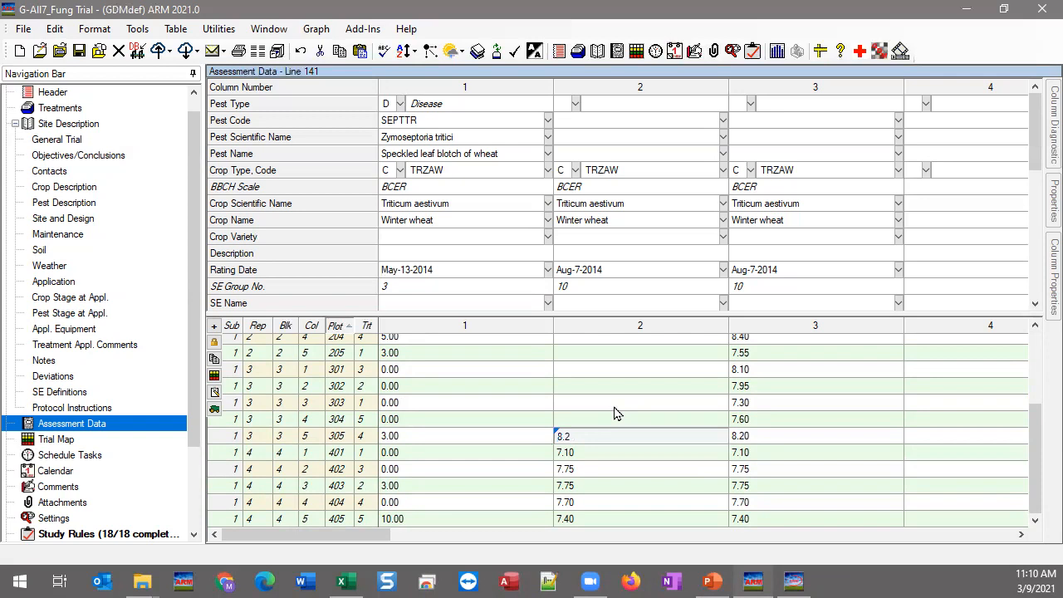
pyautogui.press('Up')
pyautogui.press('Up')
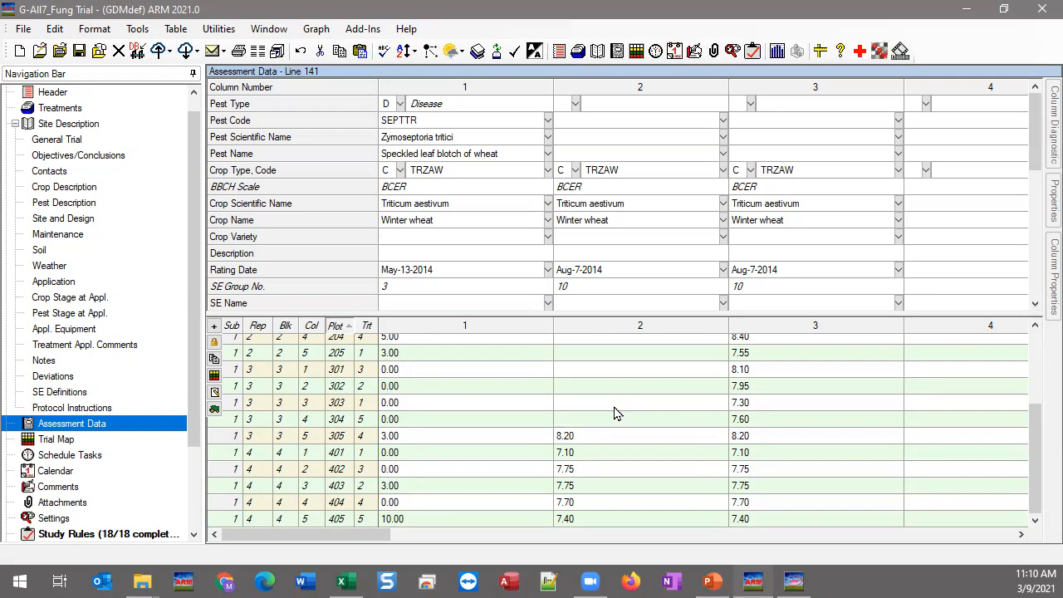
pyautogui.write('7.60')
pyautogui.hotkey('ctrl', 'z')
pyautogui.hotkey('ctrl', 'z')
pyautogui.hotkey('ctrl', 'z')
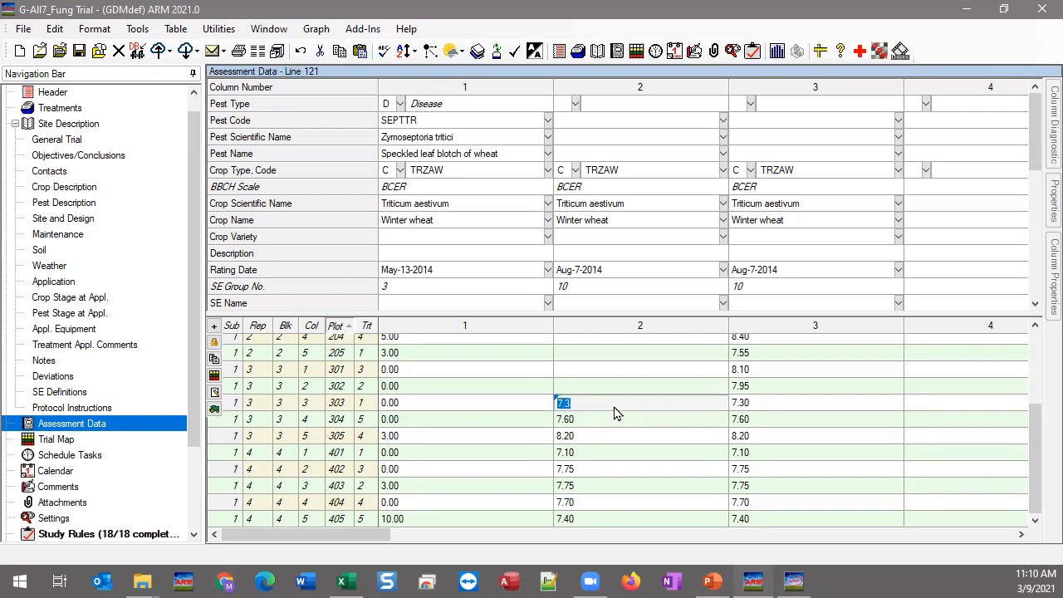
pyautogui.press('Up')
pyautogui.write('7.95')
pyautogui.press('Up')
pyautogui.write('8.1')
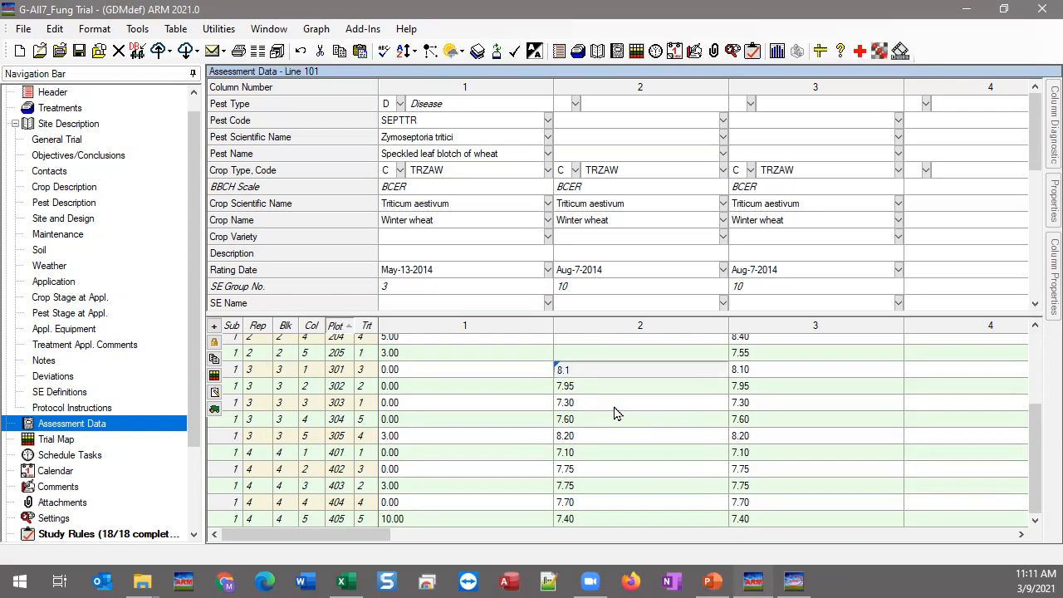
pyautogui.press('Up')
# Step: Enter column 2 values for plots 205–201: 7.55, 8.40, 8.55, 8.10, 8.15
pyautogui.write('7.55')
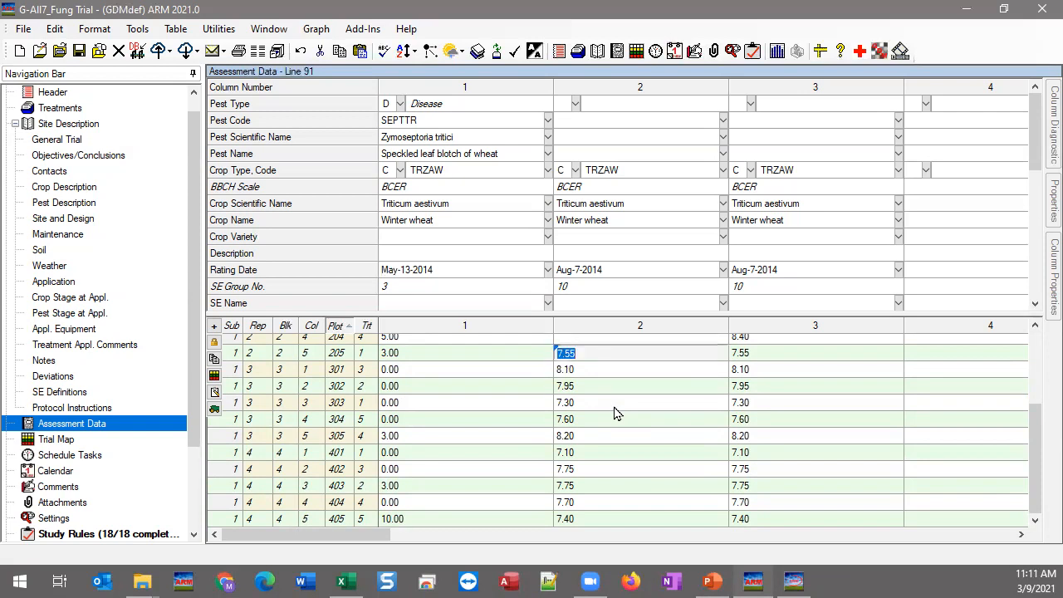
pyautogui.press('Up')
pyautogui.write('8.4')
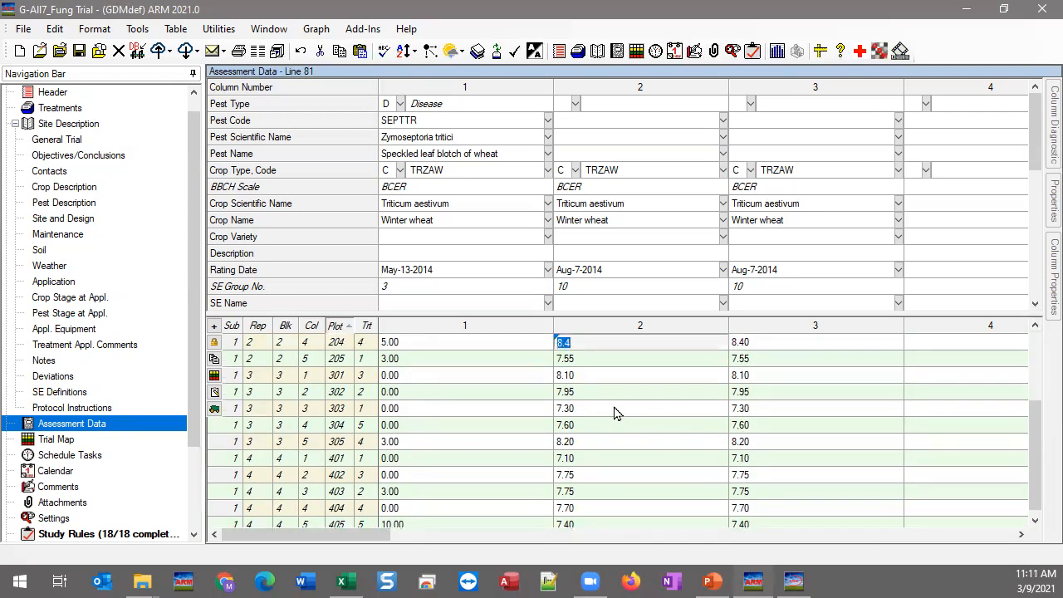
pyautogui.press('Up')
pyautogui.write('8.55')
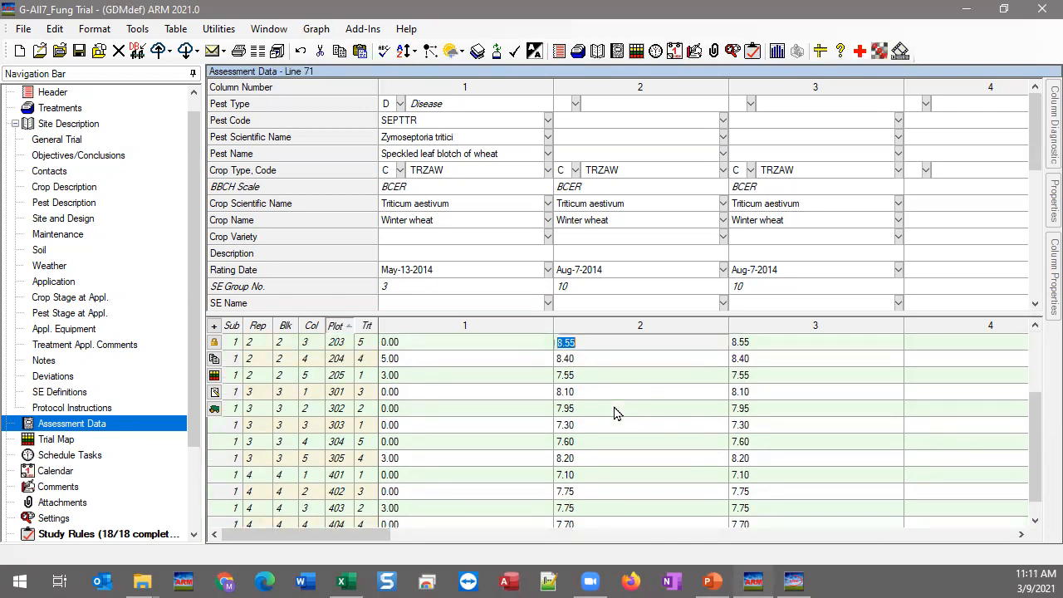
pyautogui.press('Up')
pyautogui.write('8.1')
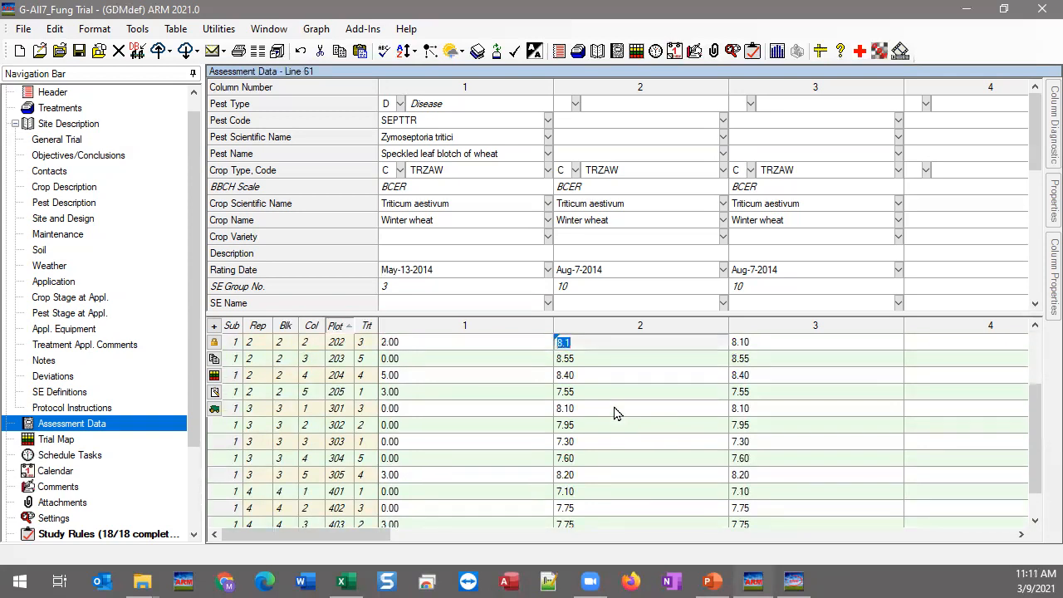
pyautogui.press('Up')
pyautogui.write('8.15')
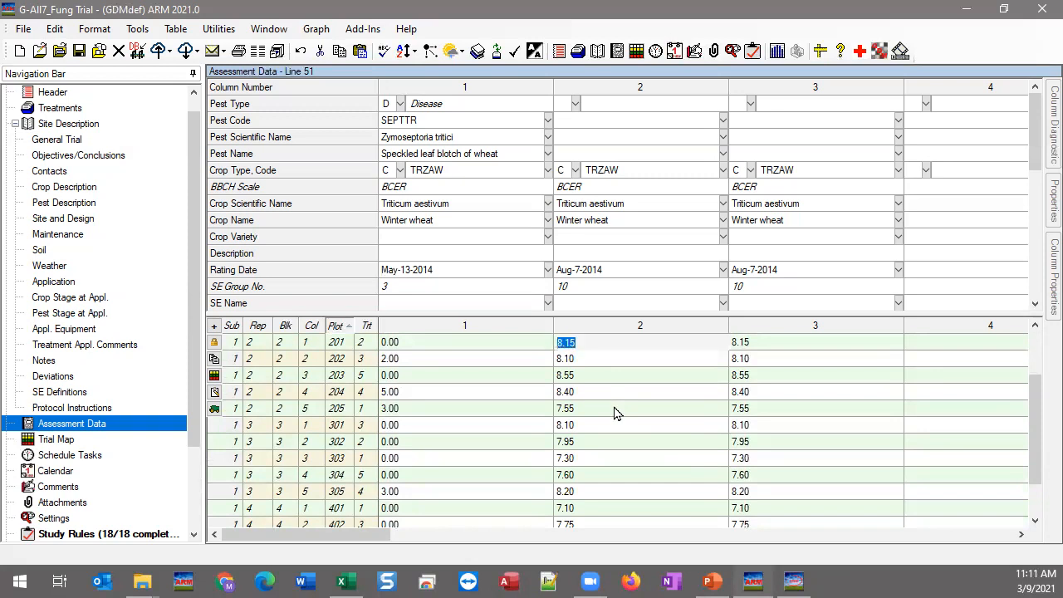
pyautogui.press('Up')
# Step: Enter column 2 values for plots 105–101: 9.10, 8.95, 8.10, 8.25, 8.7
pyautogui.write('9.1')
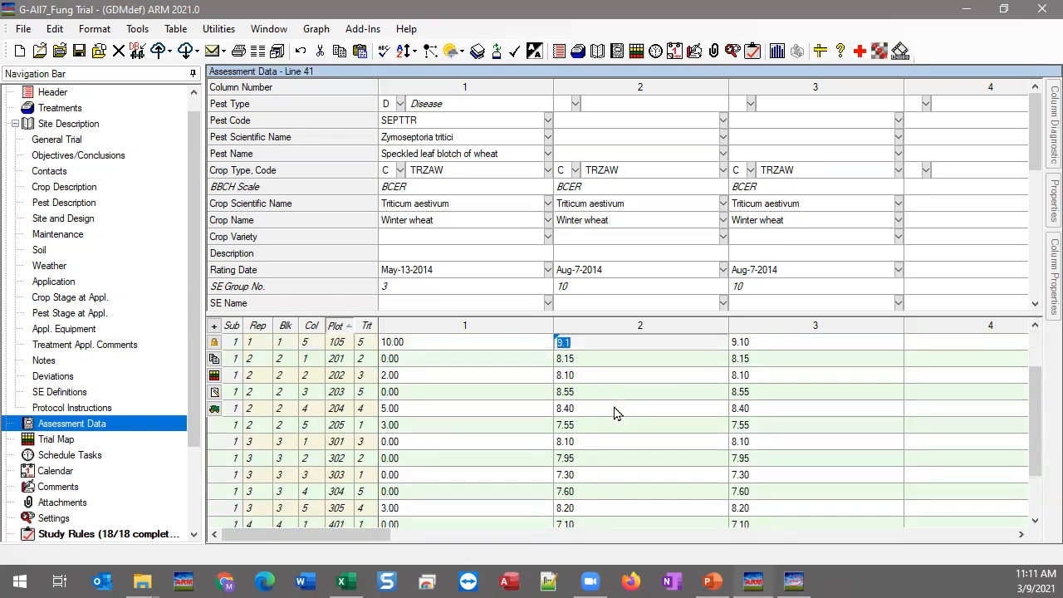
pyautogui.press('Up')
pyautogui.write('8.95')
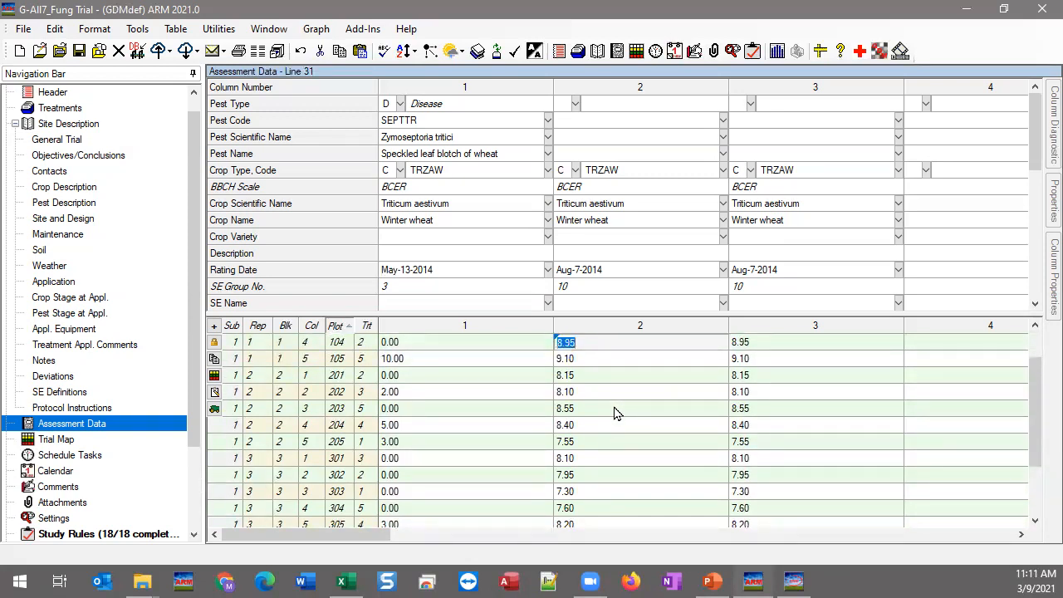
pyautogui.press('Up')
pyautogui.write('8.1')
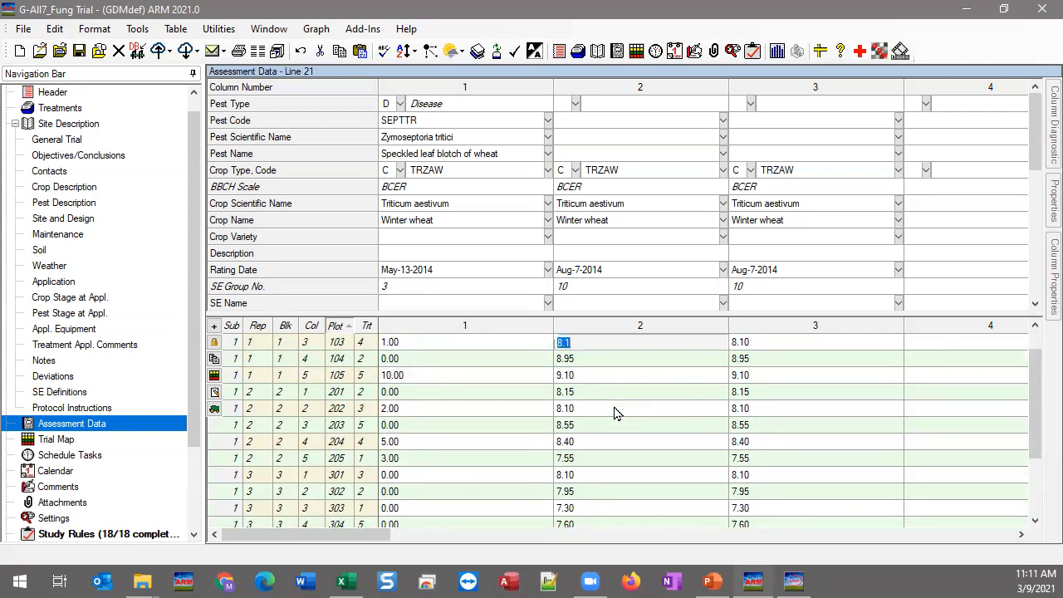
pyautogui.press('Up')
pyautogui.write('8.25')
pyautogui.press('Up')
pyautogui.write('8.7')
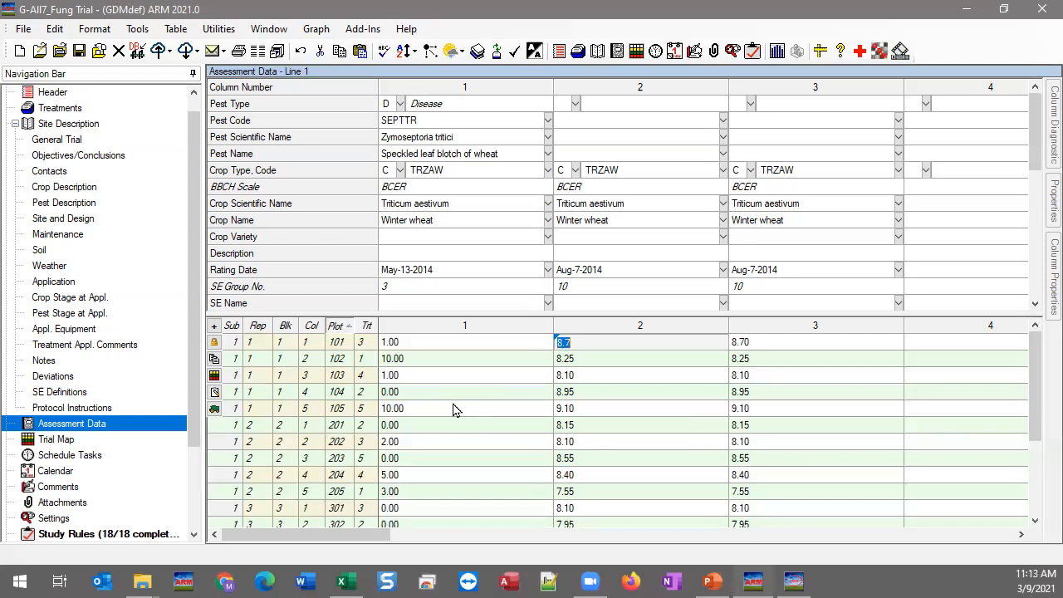
pyautogui.click(628, 375)
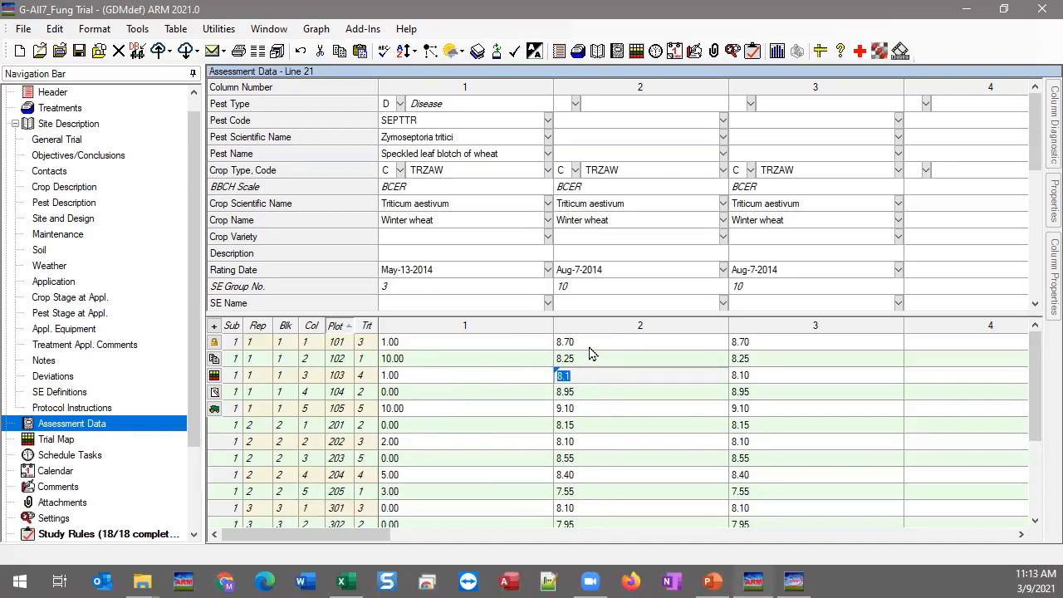
# Step: Show subsample rows and cut all plot values out of assessment column 2
pyautogui.click(55, 31)
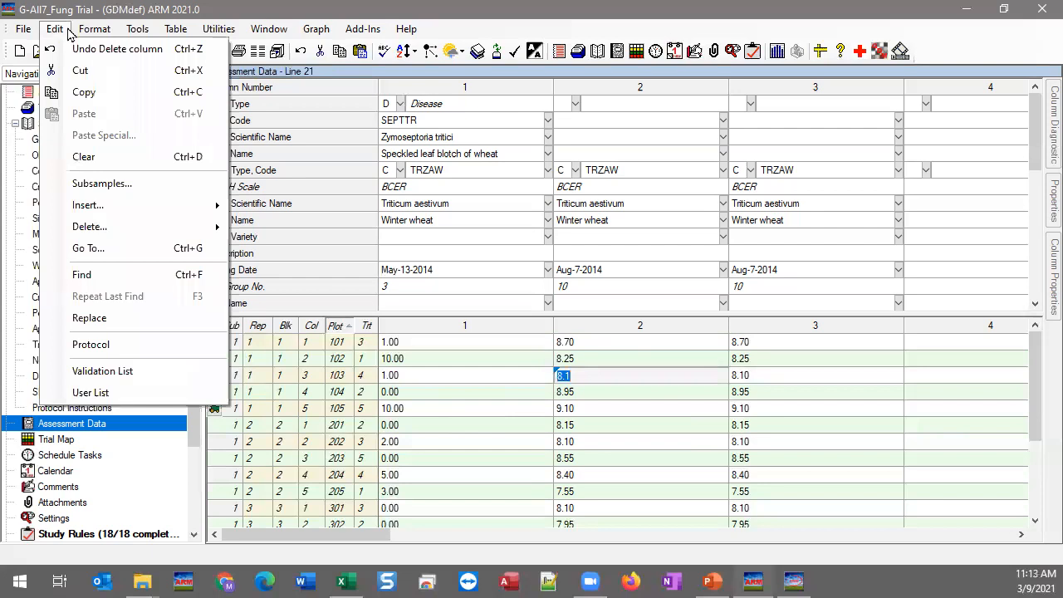
pyautogui.click(496, 409)
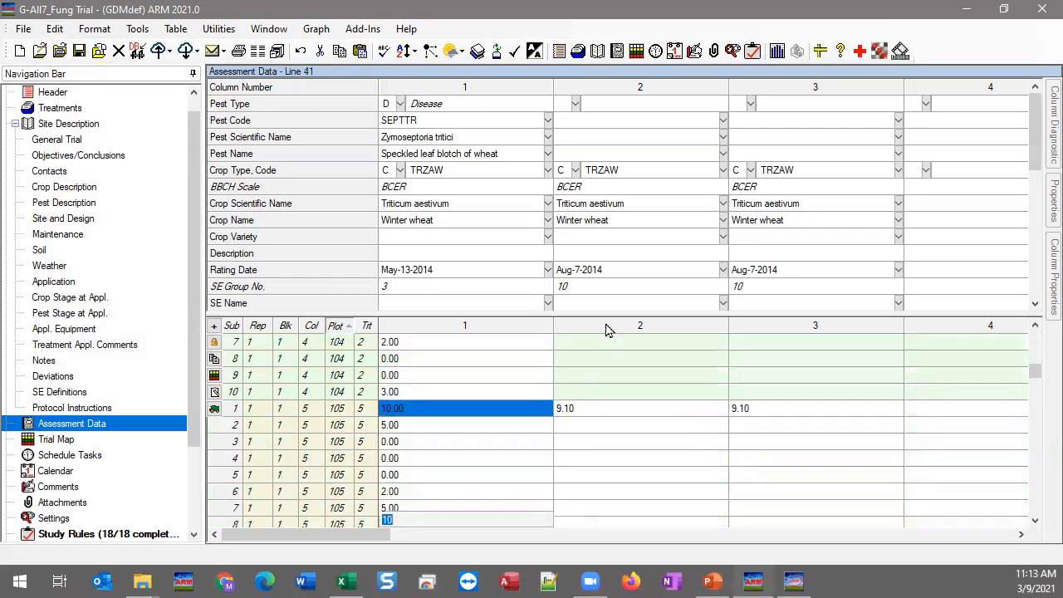
pyautogui.click(607, 326)
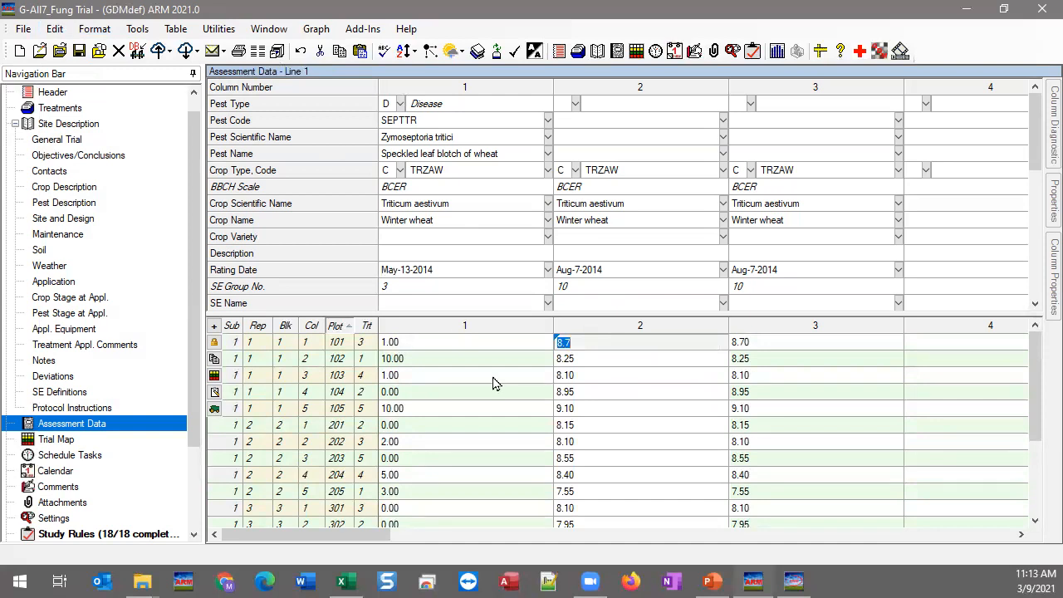
pyautogui.click(657, 326)
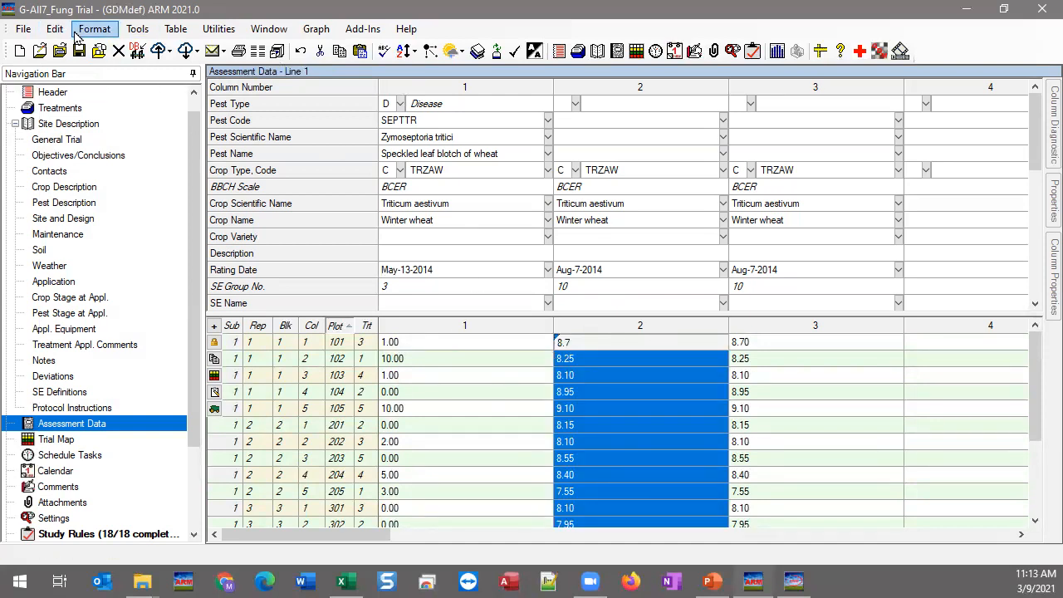
pyautogui.click(55, 28)
pyautogui.click(78, 71)
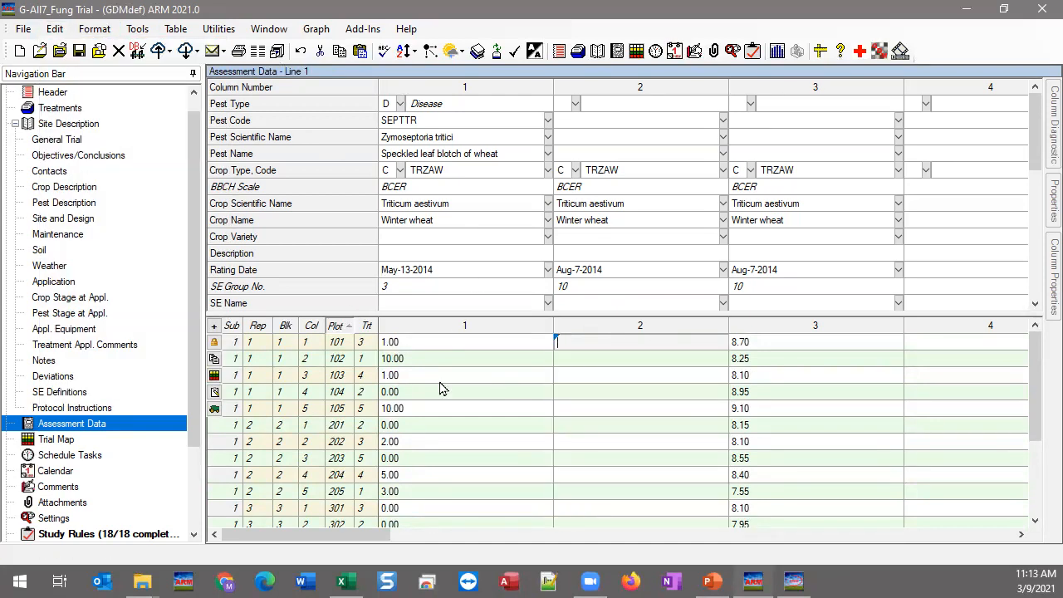
# Step: Select cells in columns 1 and 2, then use Edit > Undo to revert the stray edit
pyautogui.click(440, 376)
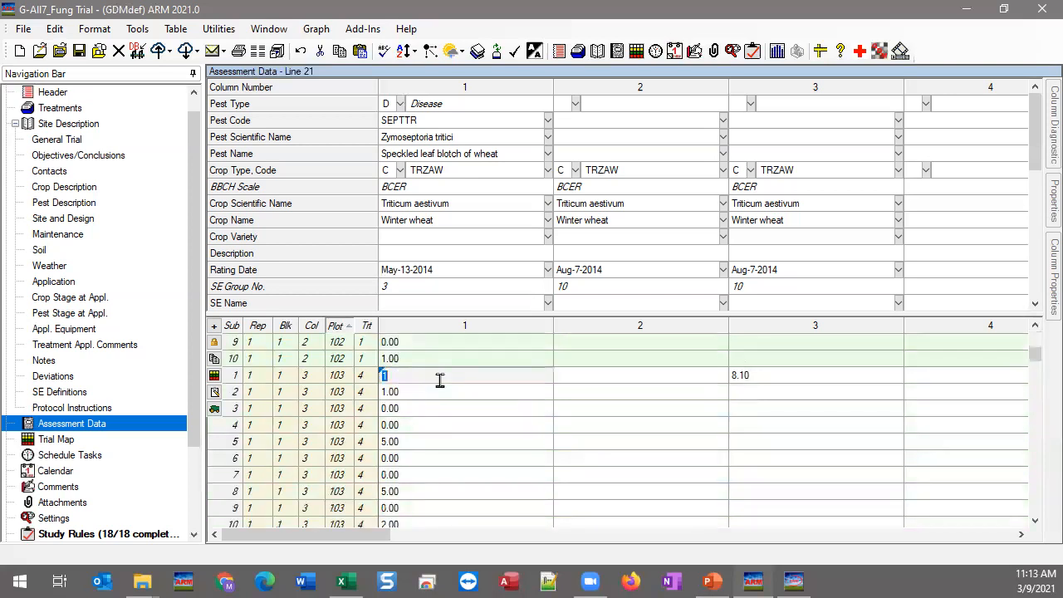
pyautogui.click(658, 345)
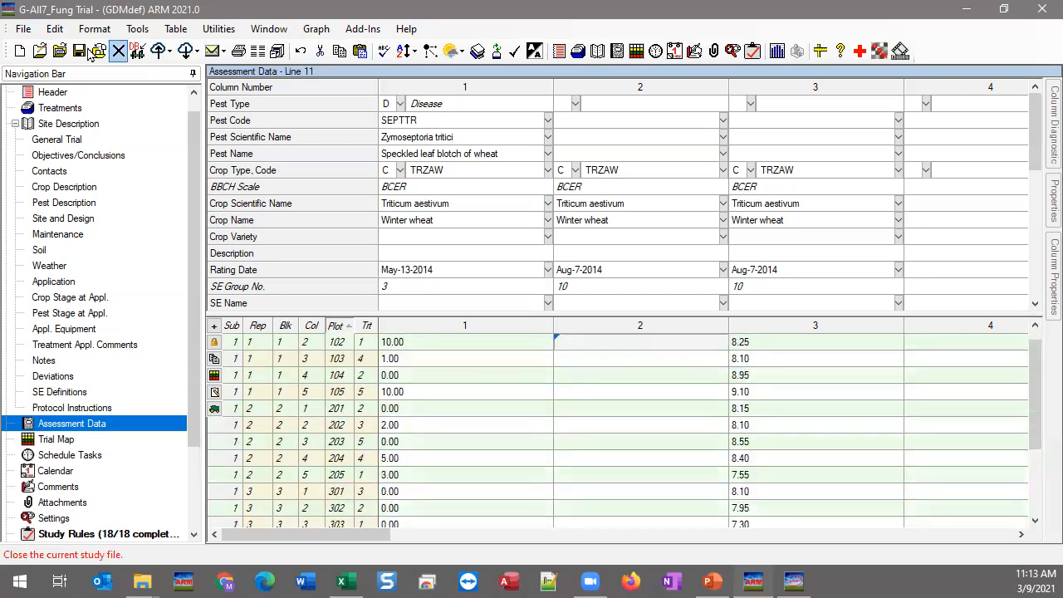
pyautogui.click(54, 29)
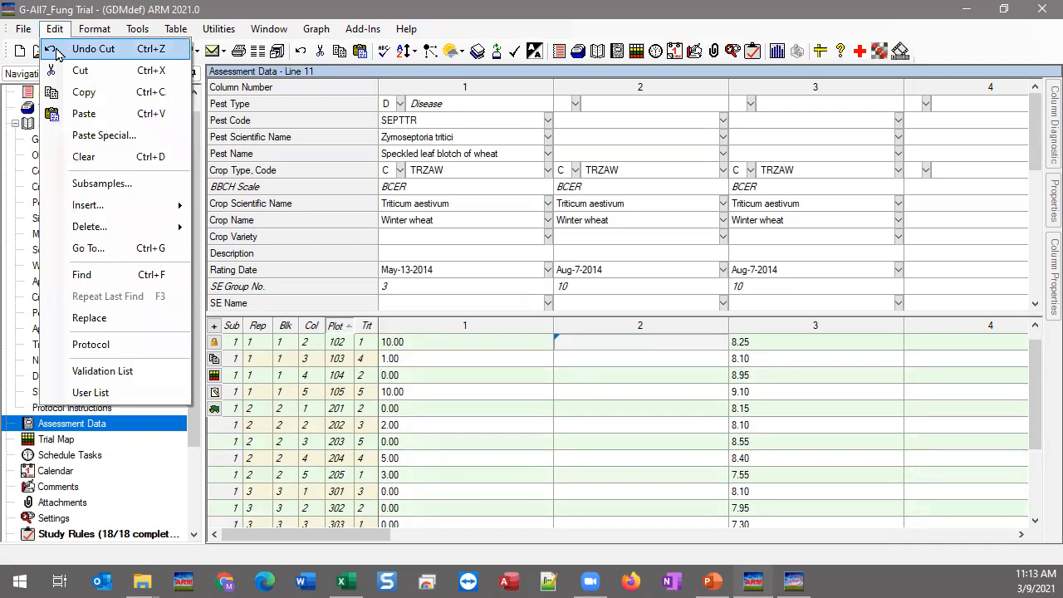
pyautogui.click(87, 49)
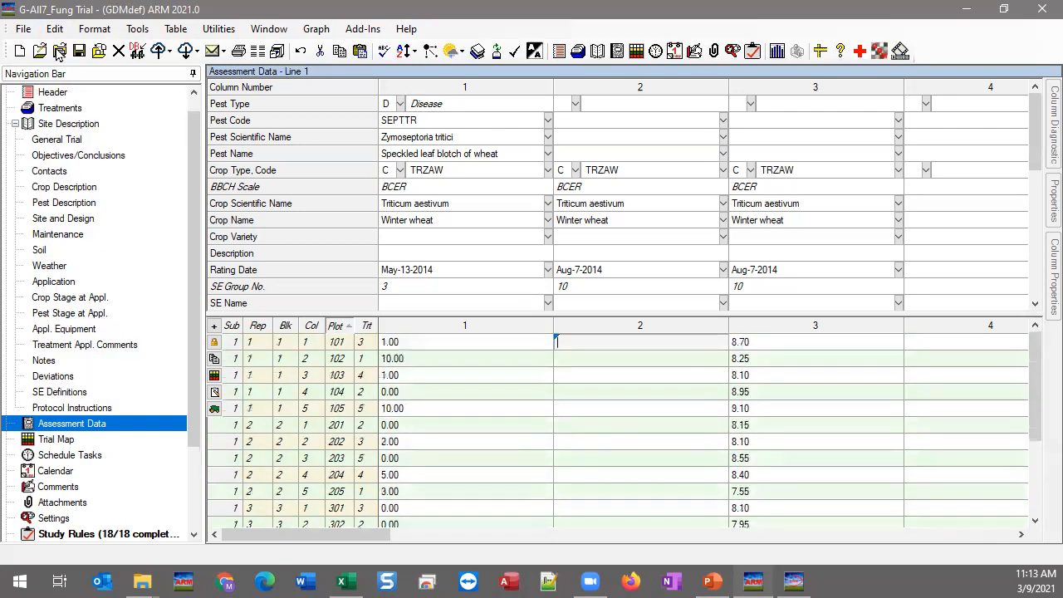
# Step: Undo back through column 2 entries, restoring plots 405–304 (7.70, 7.75, 7.75, 7.10, 8.20, 7.60)
pyautogui.hotkey('ctrl', 'z')
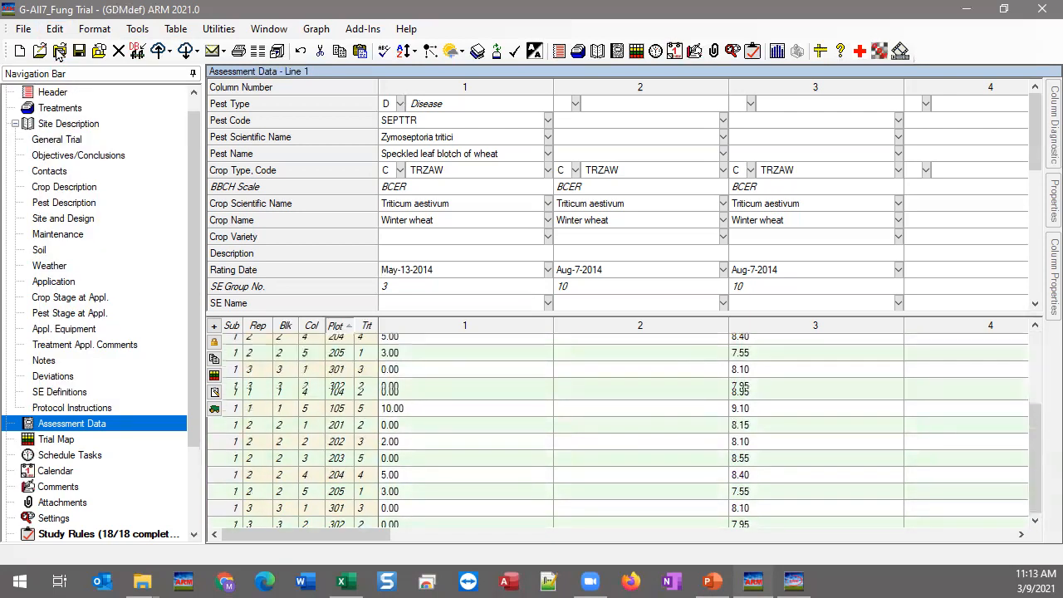
pyautogui.hotkey('ctrl', 'z')
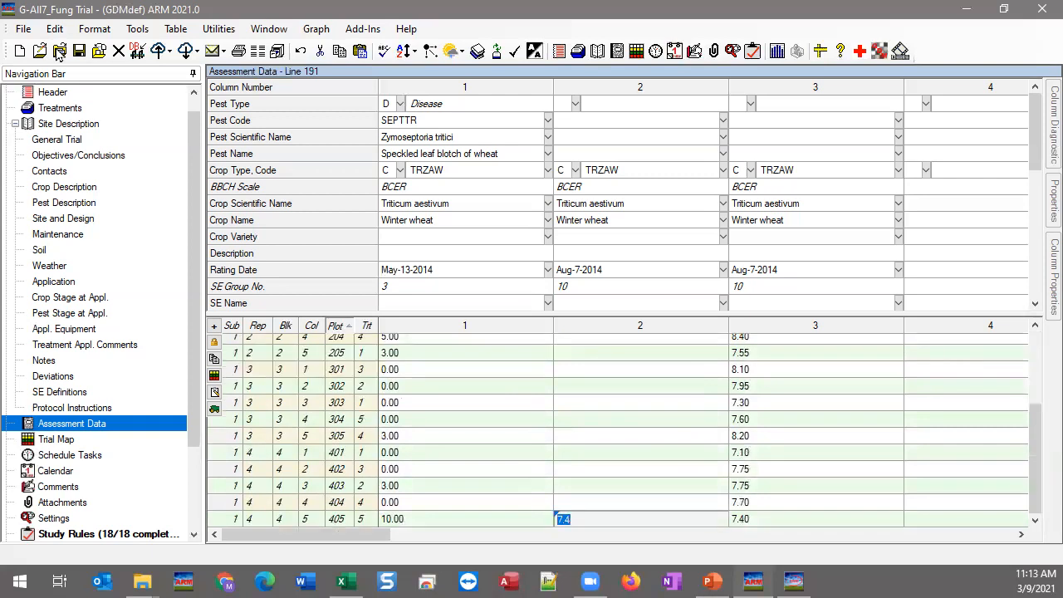
pyautogui.hotkey('ctrl', 'z')
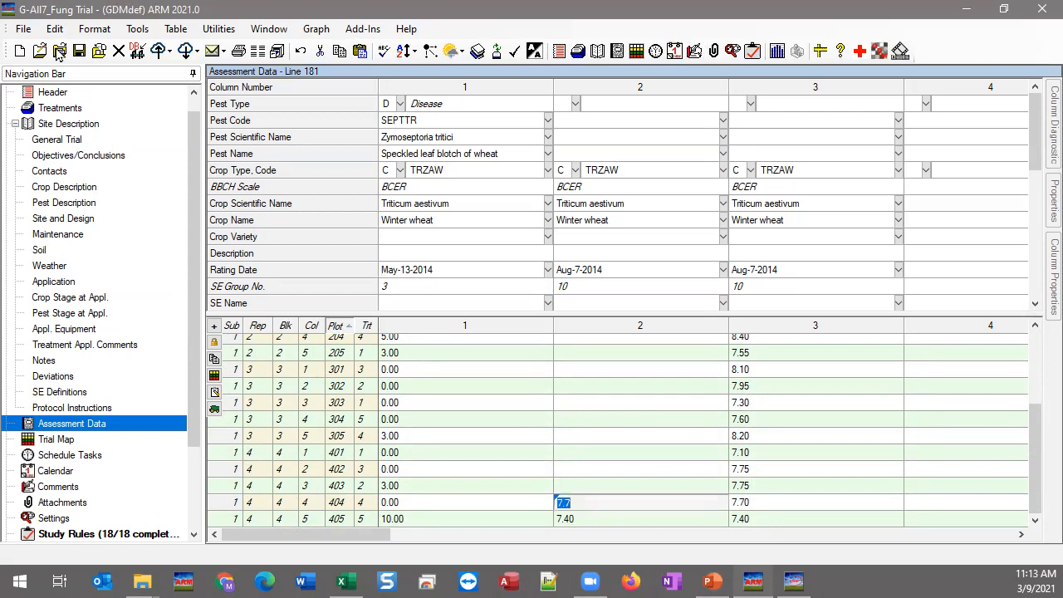
pyautogui.hotkey('ctrl', 'z')
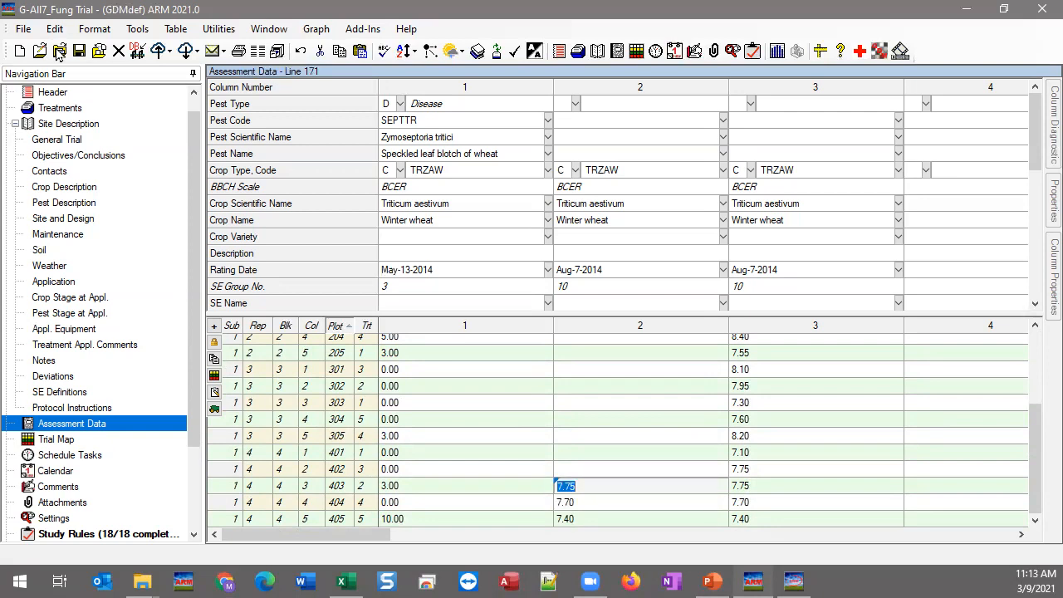
pyautogui.hotkey('ctrl', 'z')
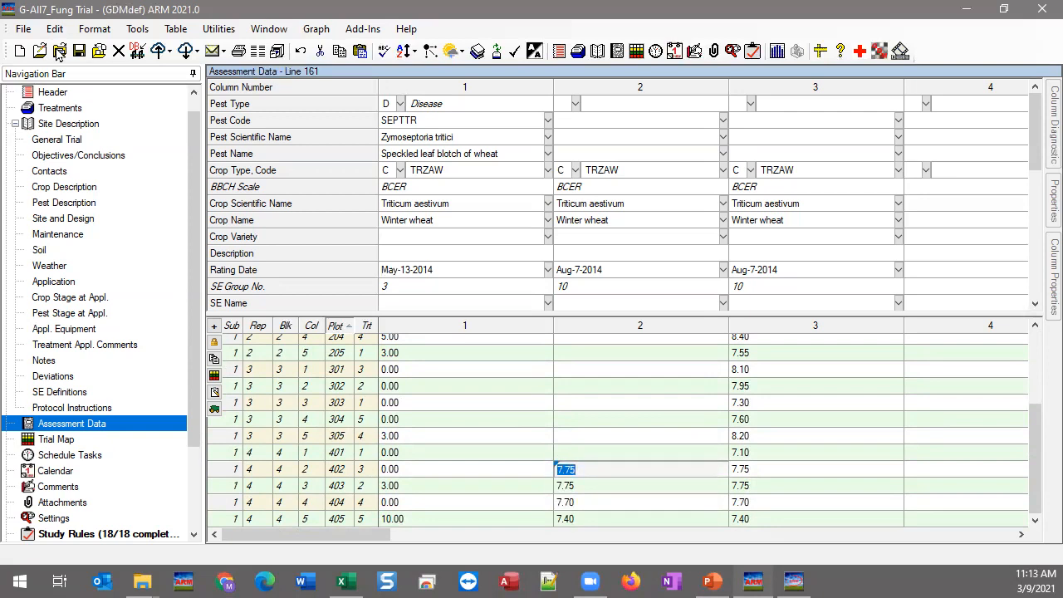
pyautogui.hotkey('ctrl', 'z')
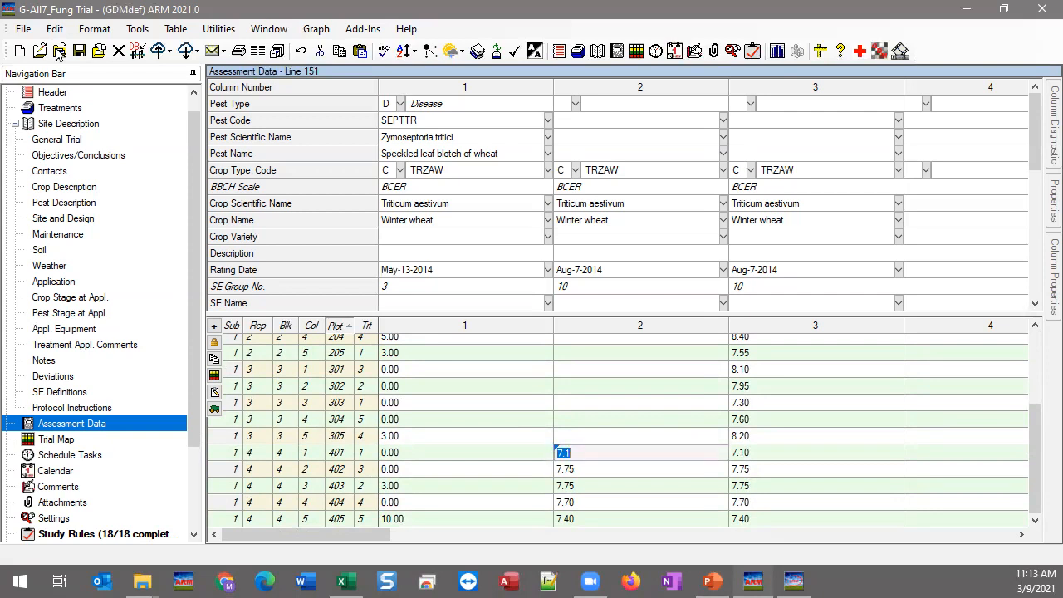
pyautogui.hotkey('ctrl', 'z')
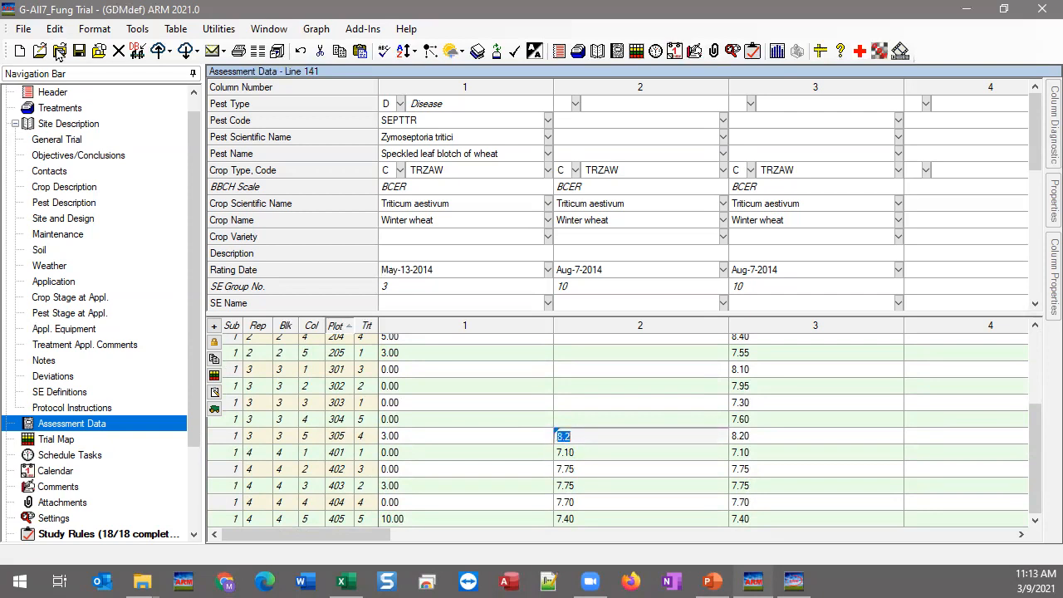
pyautogui.hotkey('ctrl', 'z')
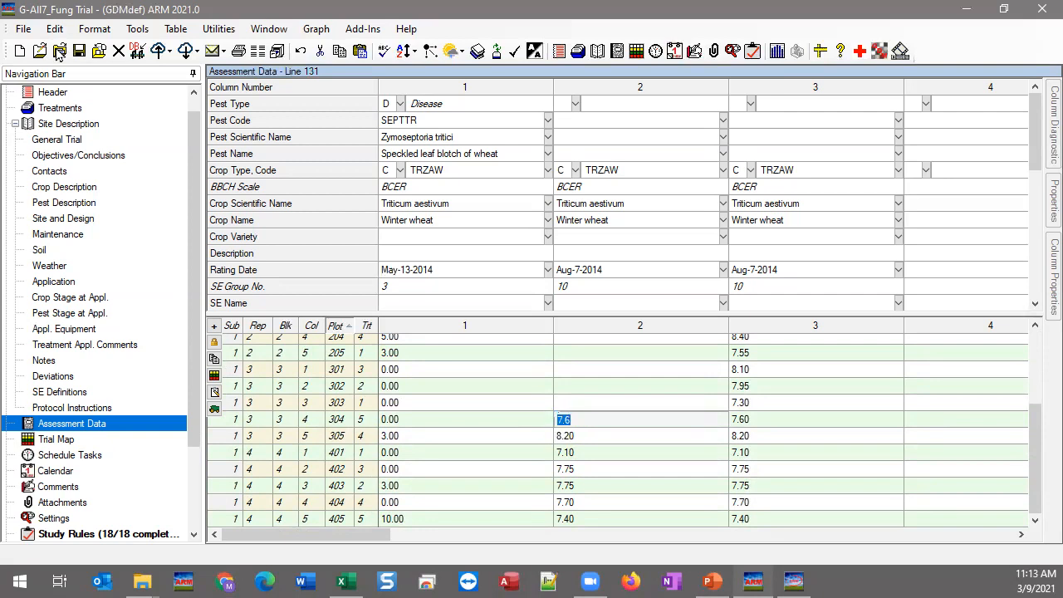
# Step: Keep undoing to restore plots 303–201 (7.30, 8.10, 7.55, 8.40, 8.55, 8.10, 8.15)
pyautogui.hotkey('ctrl', 'z')
pyautogui.hotkey('ctrl', 'z')
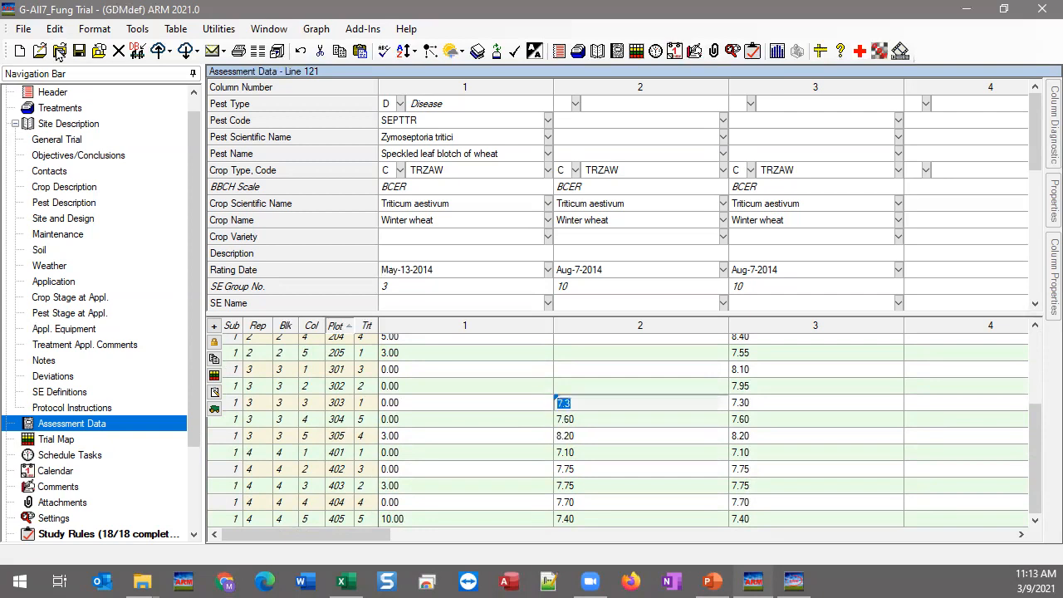
pyautogui.hotkey('ctrl', 'z')
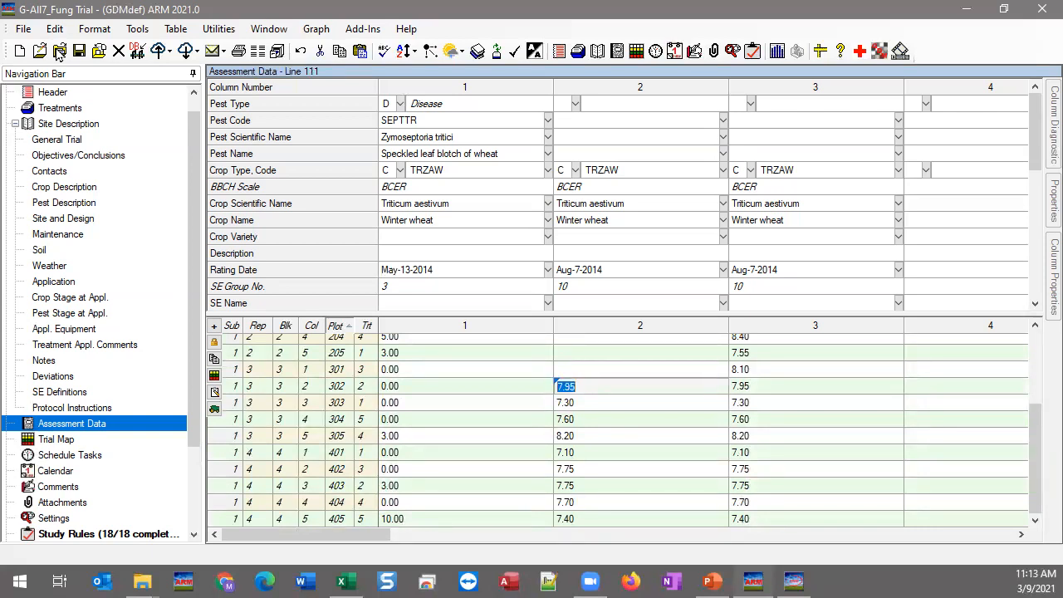
pyautogui.hotkey('ctrl', 'z')
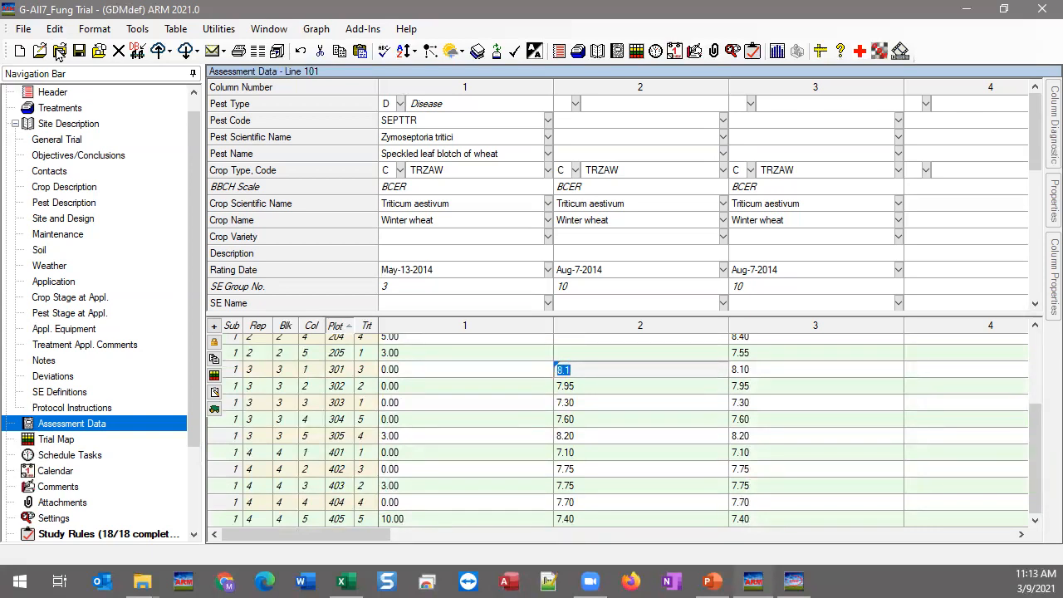
pyautogui.hotkey('ctrl', 'z')
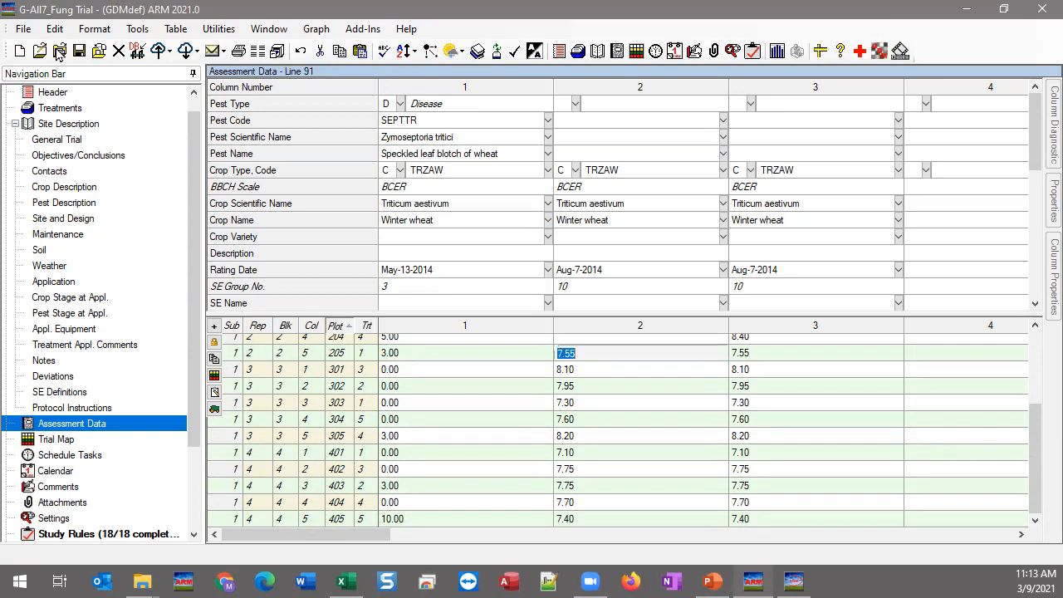
pyautogui.hotkey('ctrl', 'z')
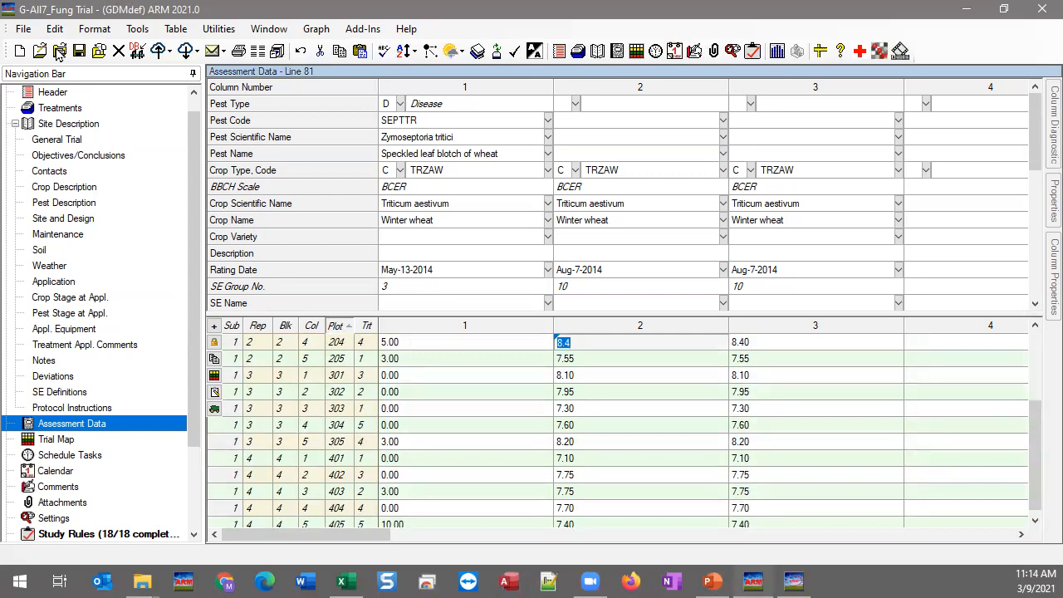
pyautogui.hotkey('ctrl', 'z')
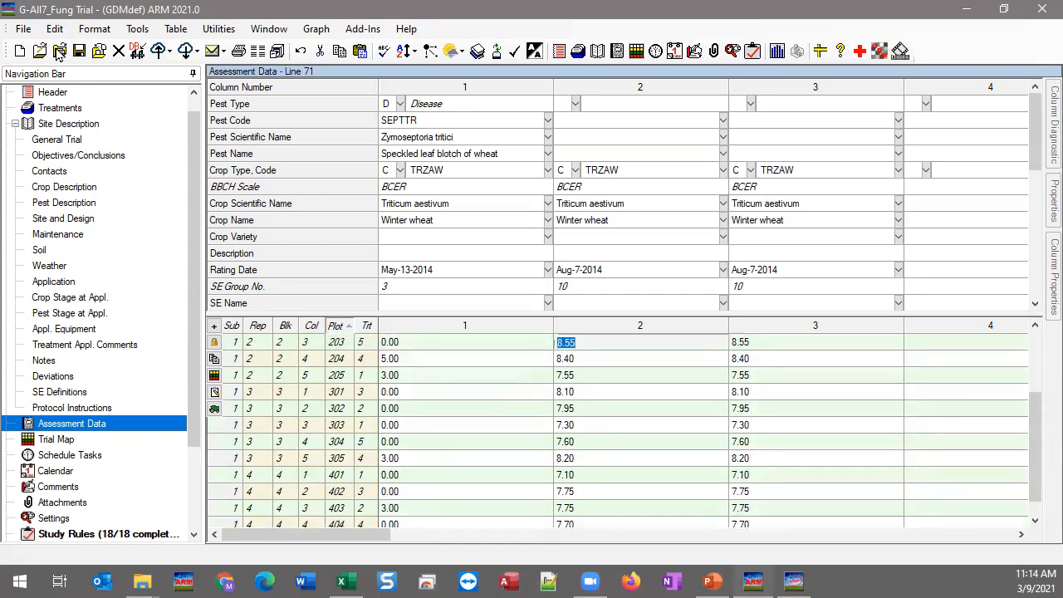
pyautogui.hotkey('ctrl', 'z')
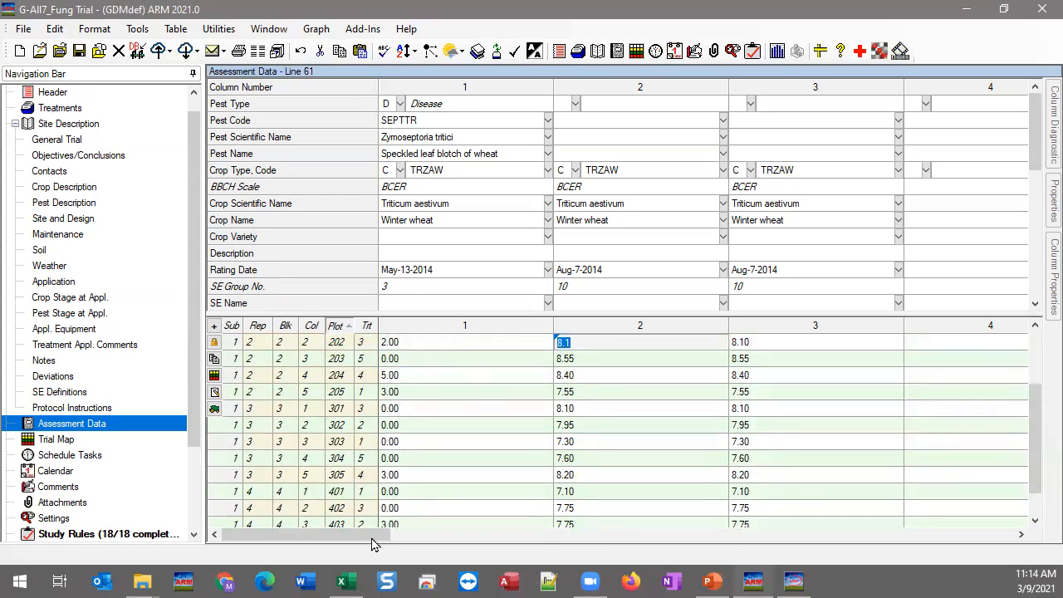
pyautogui.press('Up')
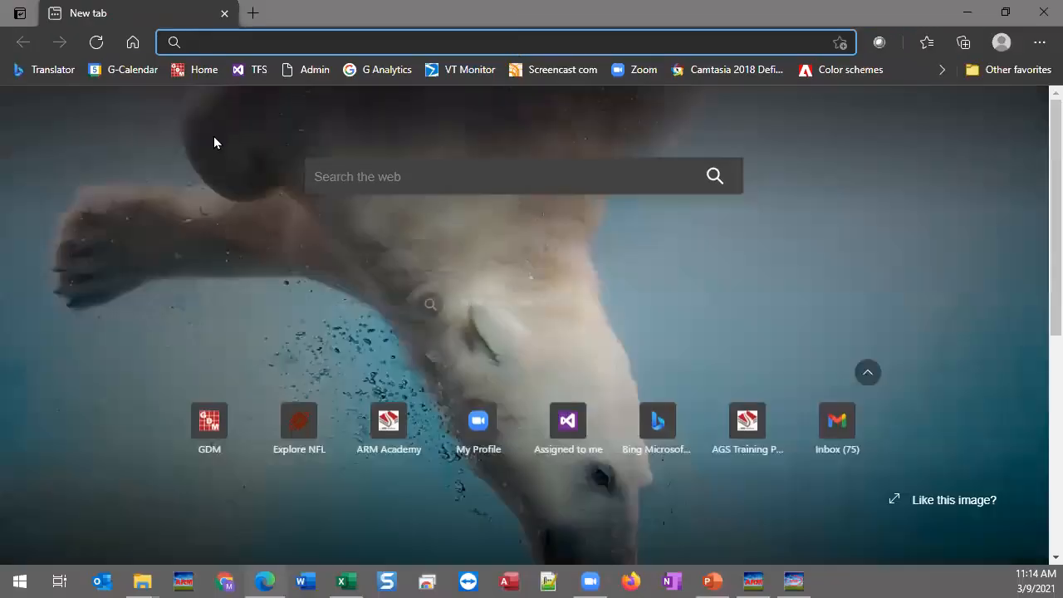
# Step: Load gdmdata.com from the Home bookmark and scroll to the ARM Office Hours times
pyautogui.click(205, 70)
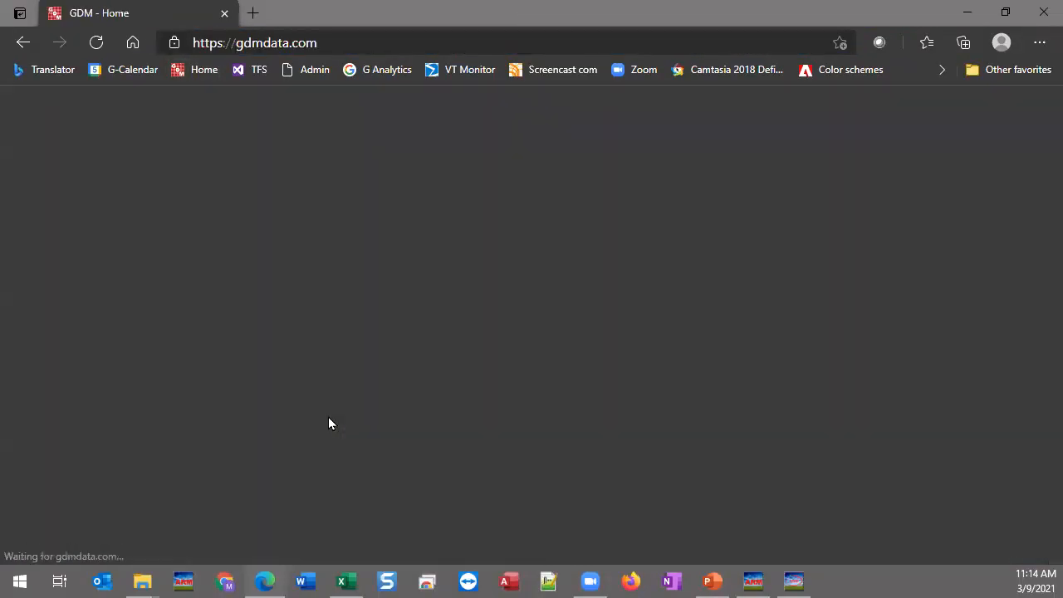
pyautogui.scroll(-8, 522, 366)
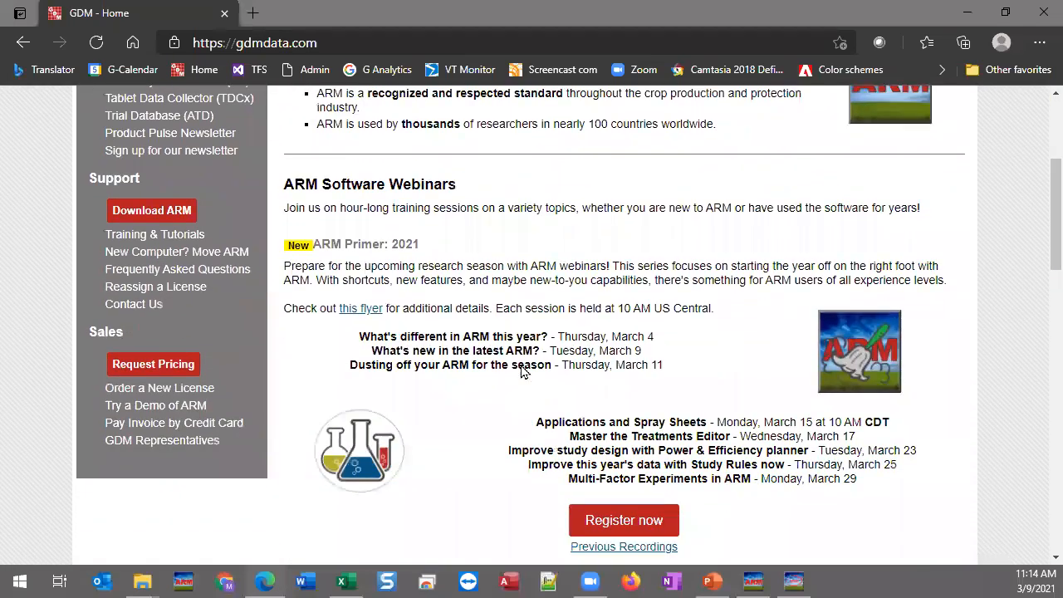
pyautogui.moveTo(550, 316); pyautogui.dragTo(791, 318)
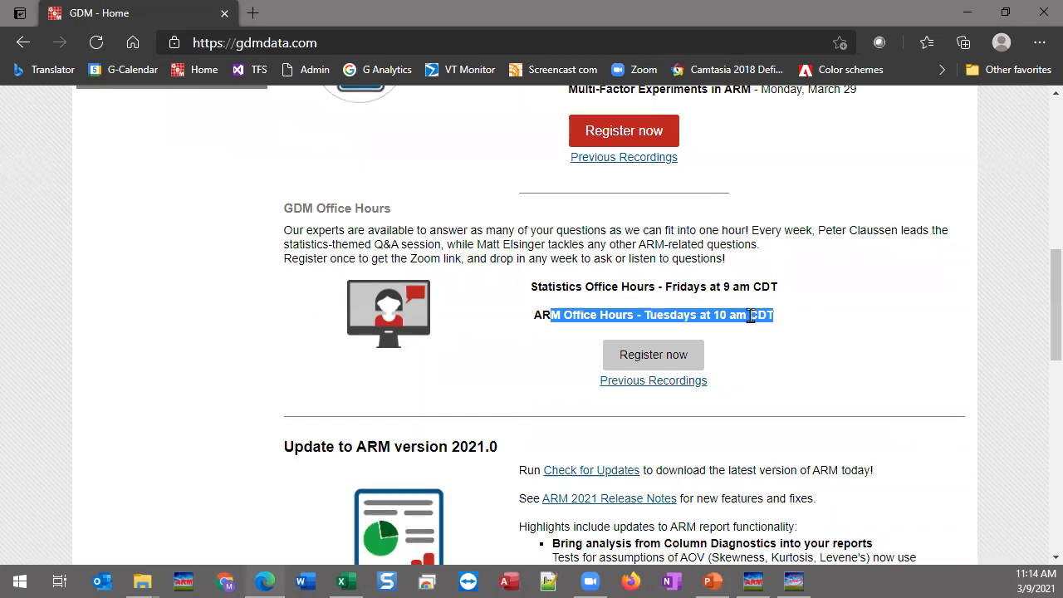
pyautogui.click(750, 315)
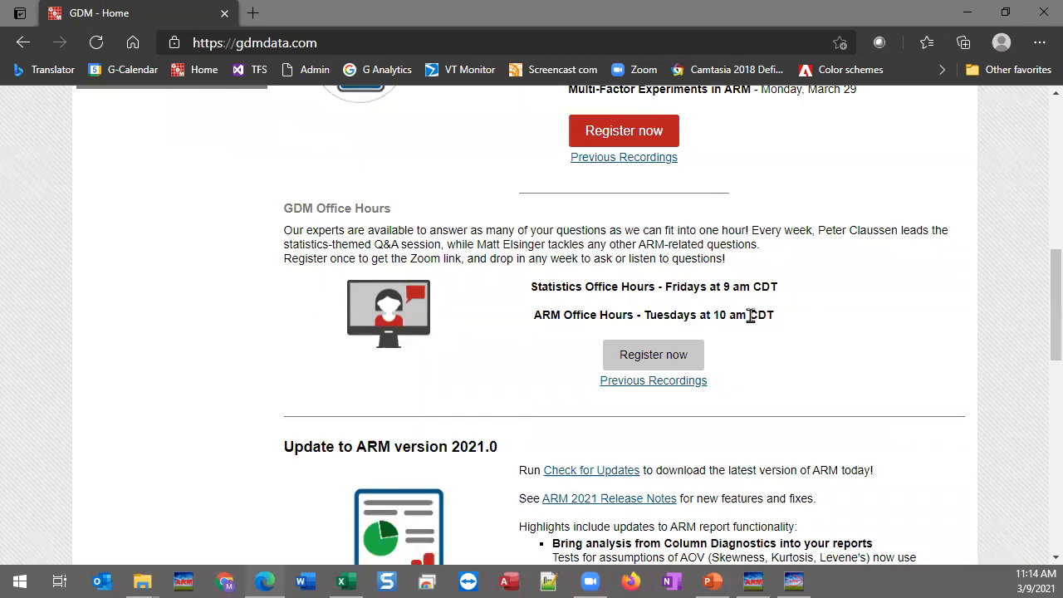